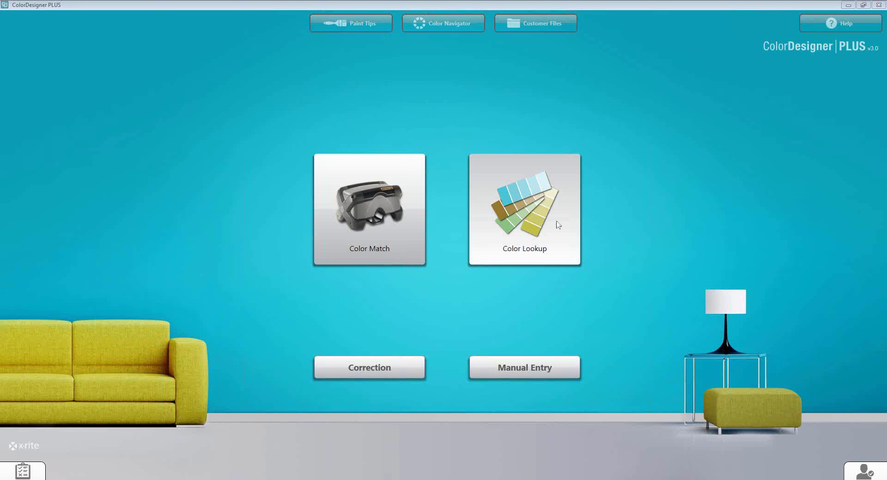
Open Color Lookup, browse the Other and All collection tabs, then return to My Collections.
click(531, 210)
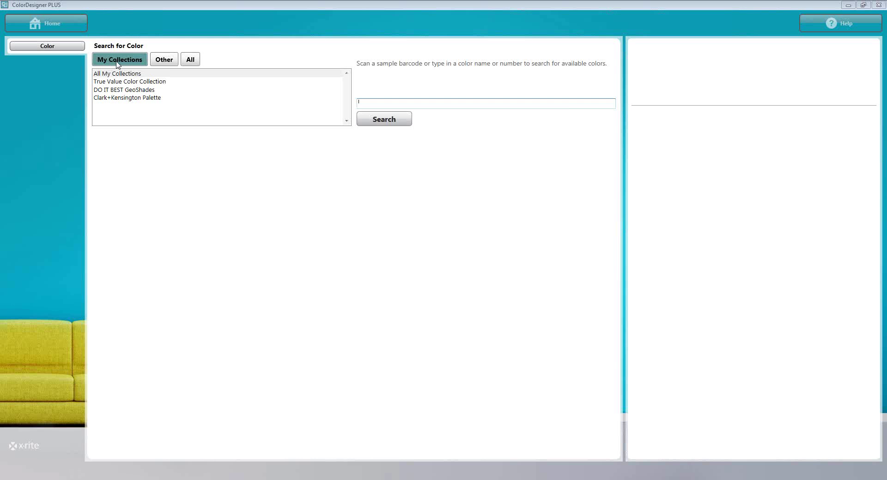
click(166, 63)
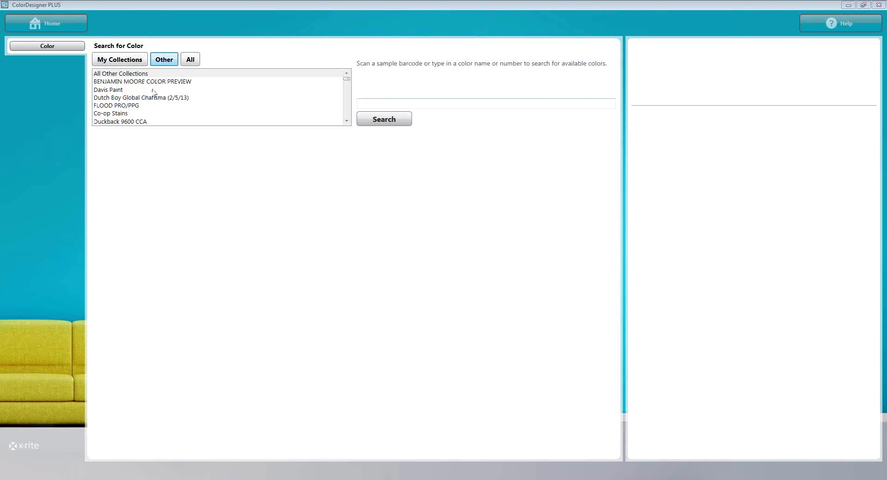
scroll(153, 94, down, 10)
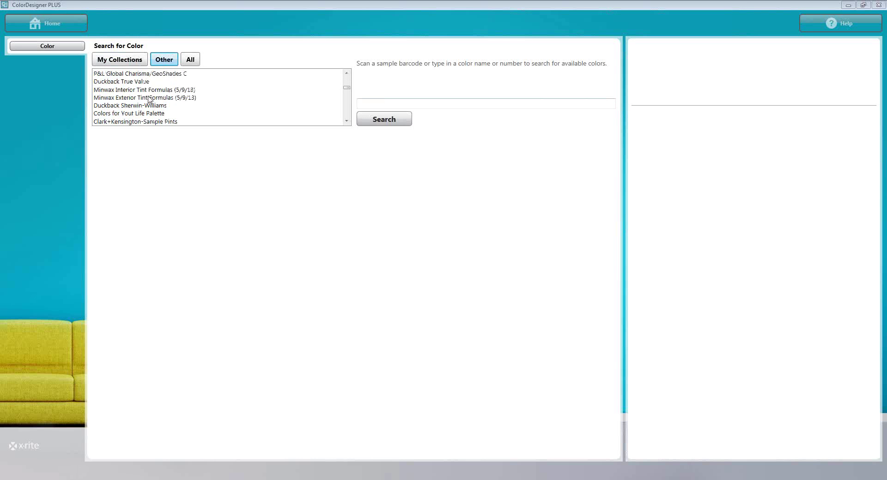
scroll(149, 98, up, 10)
click(190, 61)
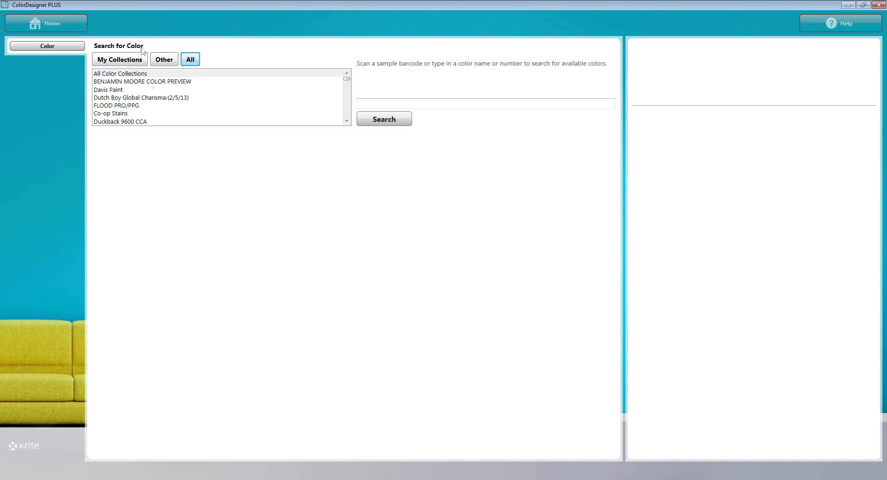
click(127, 61)
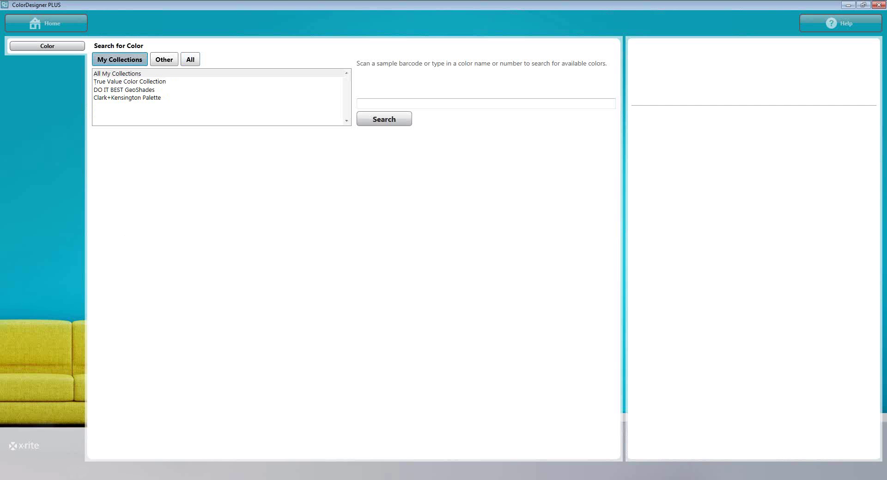
Search DO IT BEST GeoShades for 'blue', returning 261 colours starting with ABYSSAL BLUE.
click(120, 82)
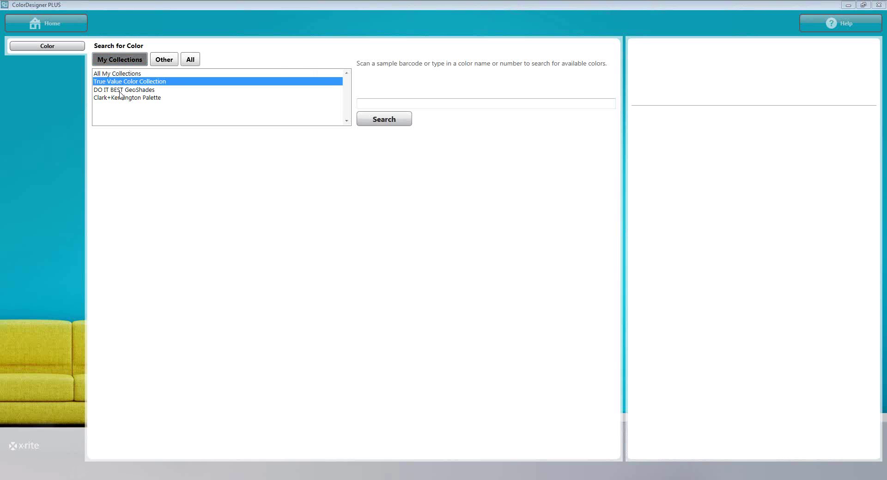
click(119, 91)
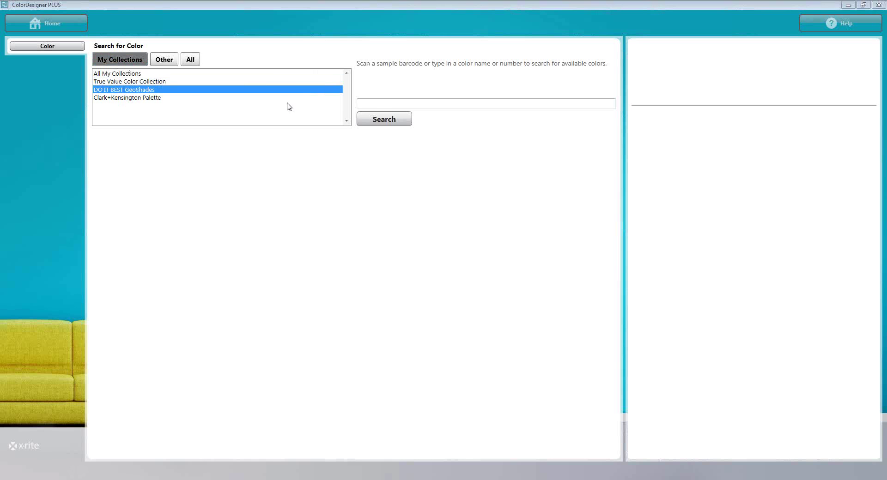
click(375, 105)
text(blue)
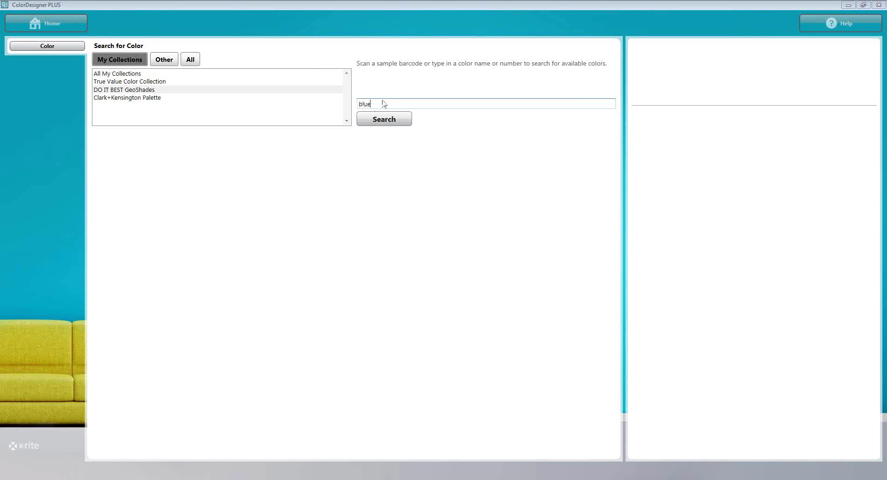
click(365, 119)
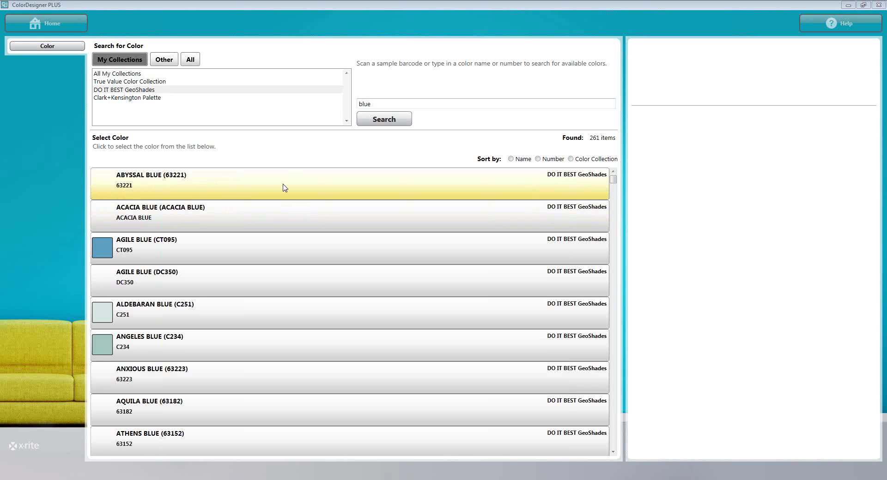
Get the Gallon formula for ABYSSAL BLUE in Interior Latex, Refresh-Accent Base D, Eggshell.
click(285, 188)
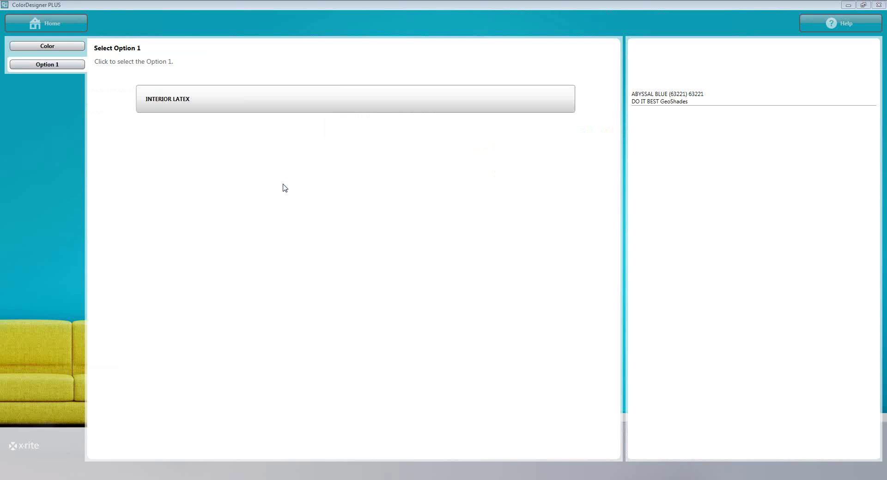
click(289, 104)
click(290, 105)
click(277, 135)
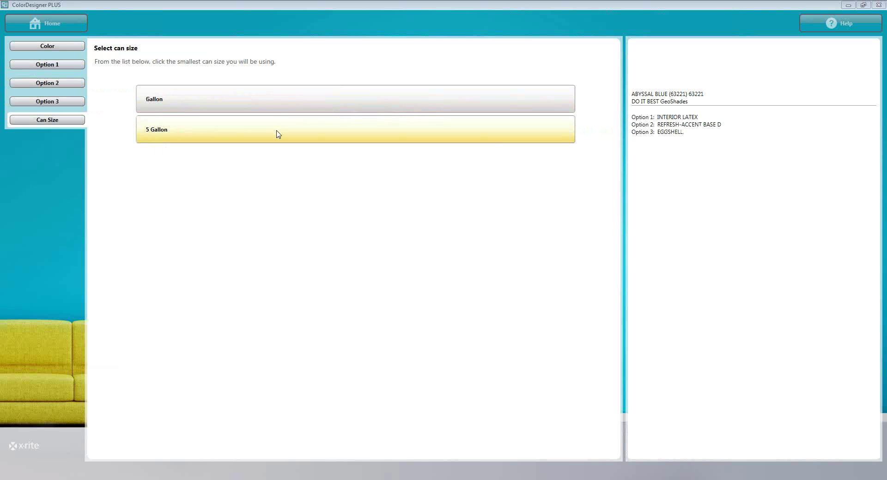
click(279, 103)
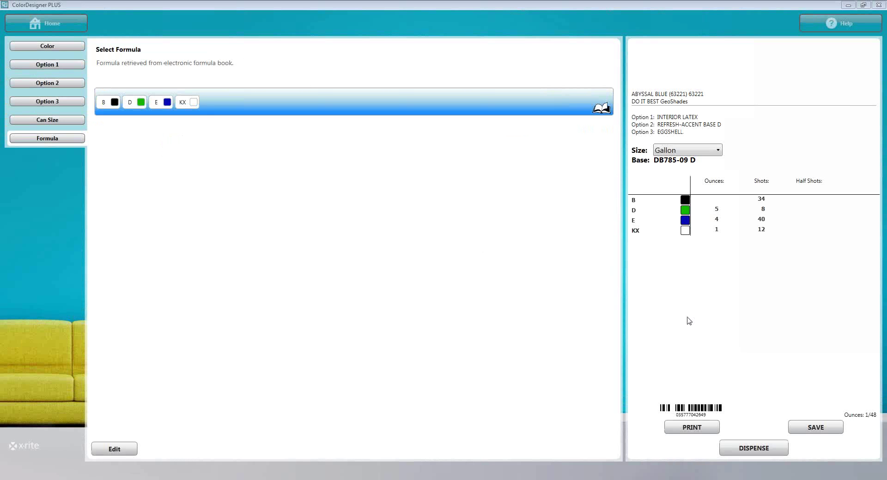
Go Home, reopen Color Lookup and select True Value Color Collection in the empty search.
click(50, 27)
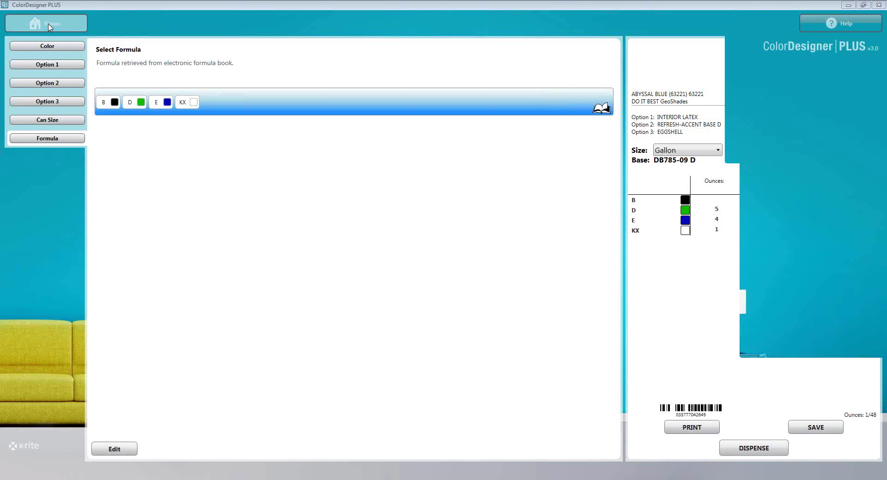
click(513, 194)
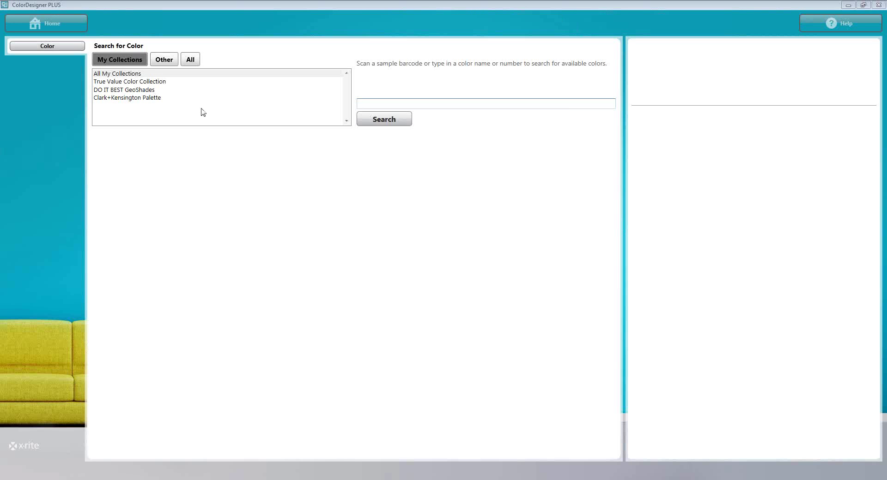
click(130, 99)
click(370, 105)
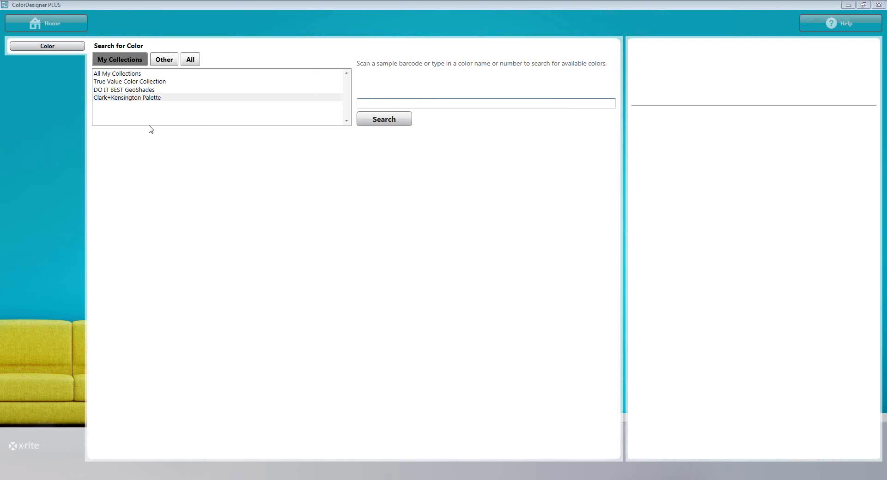
click(128, 82)
click(374, 107)
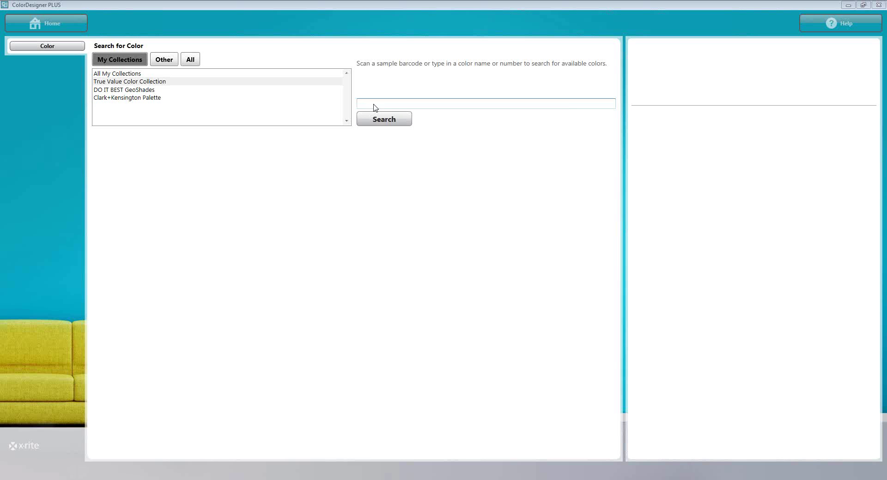
Search True Value Color Collection for 'sky', listing 24 colours from ALASKAN SKY.
click(375, 107)
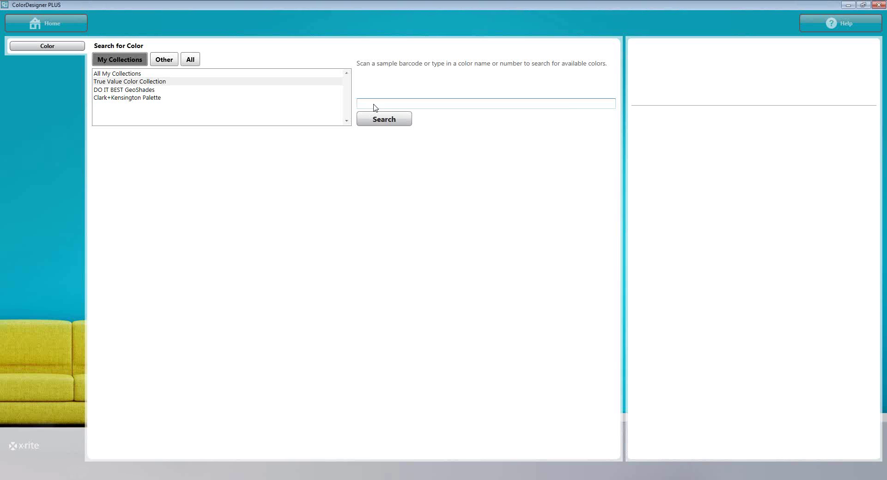
text(sky)
click(394, 120)
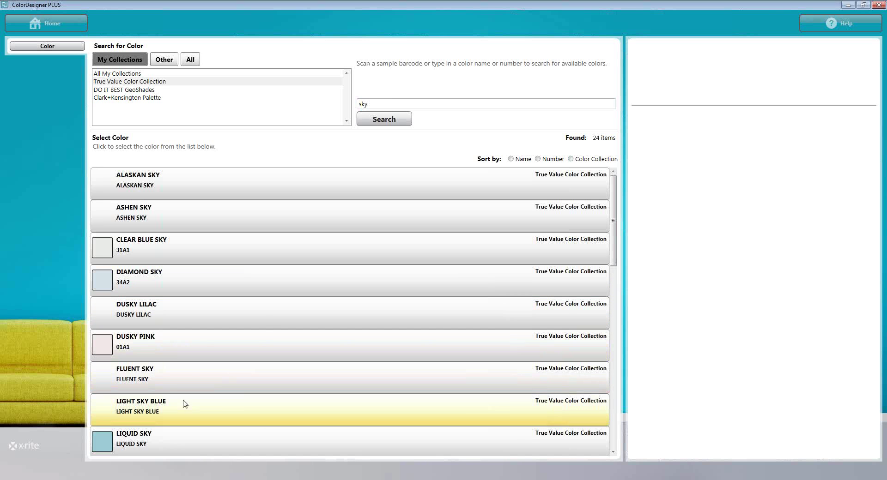
click(131, 83)
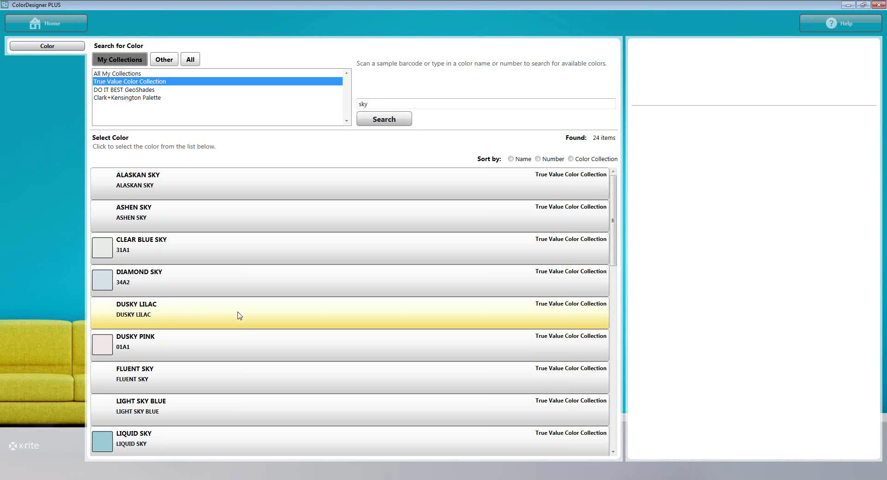
Get the Gallon formula for DUSKY LILAC in Interior Latex, Eggshell, EasyCare.
click(238, 316)
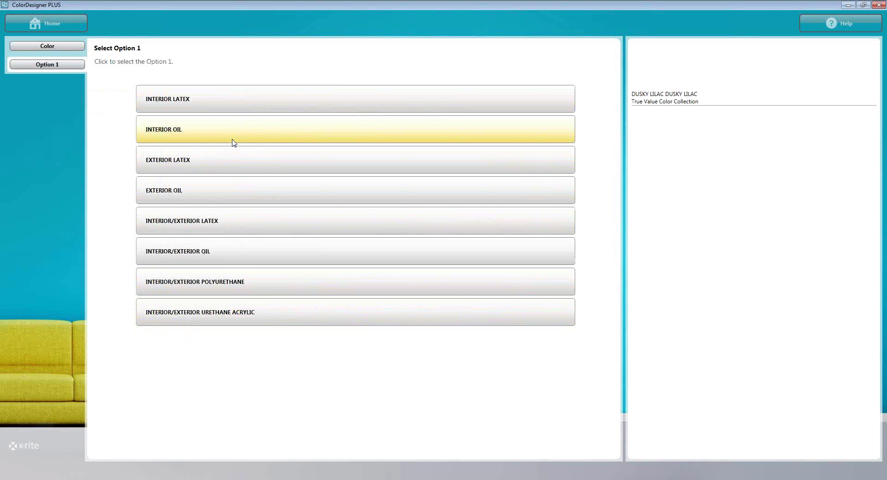
click(241, 100)
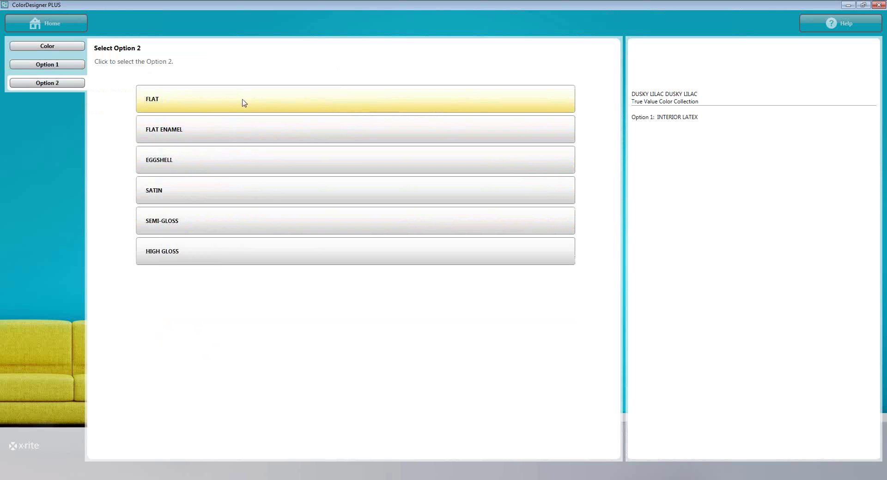
click(232, 162)
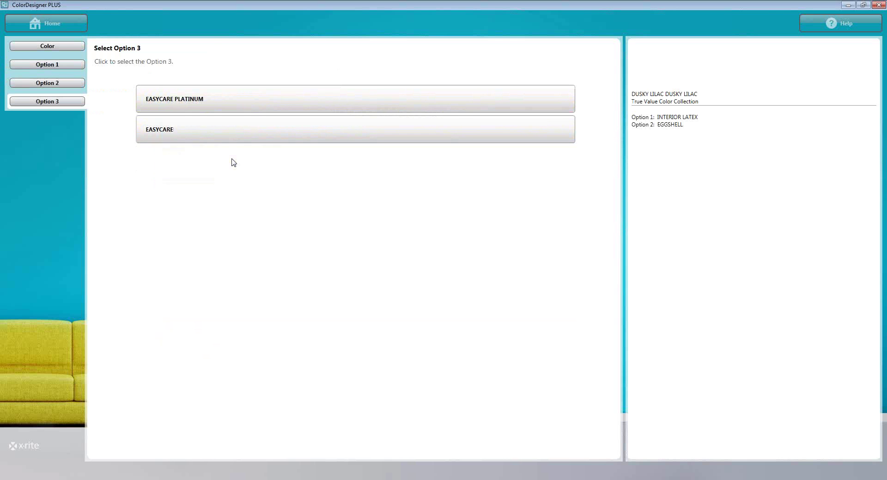
click(232, 129)
click(233, 128)
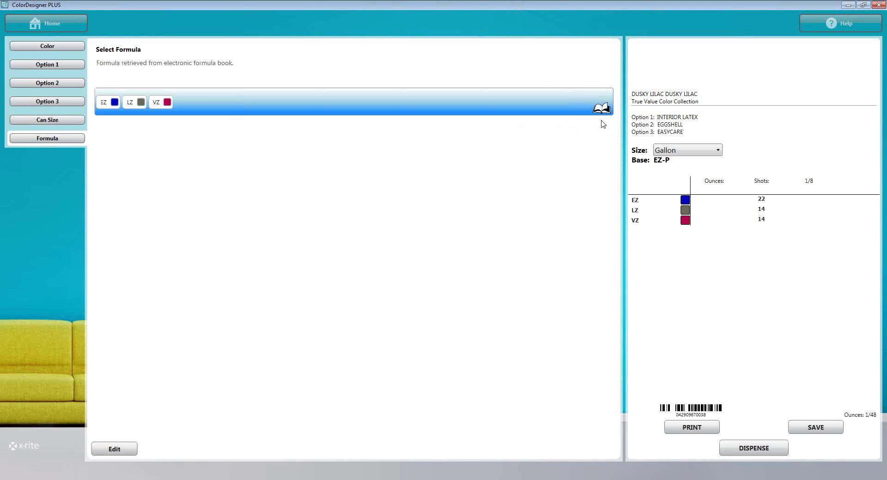
Start a new colour lookup without keeping selections, searching All My Collections for 'sky'.
click(47, 48)
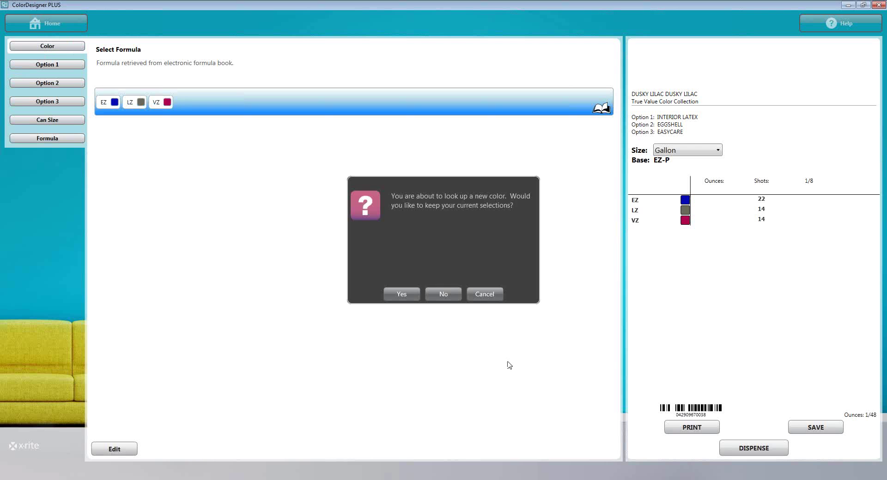
click(442, 300)
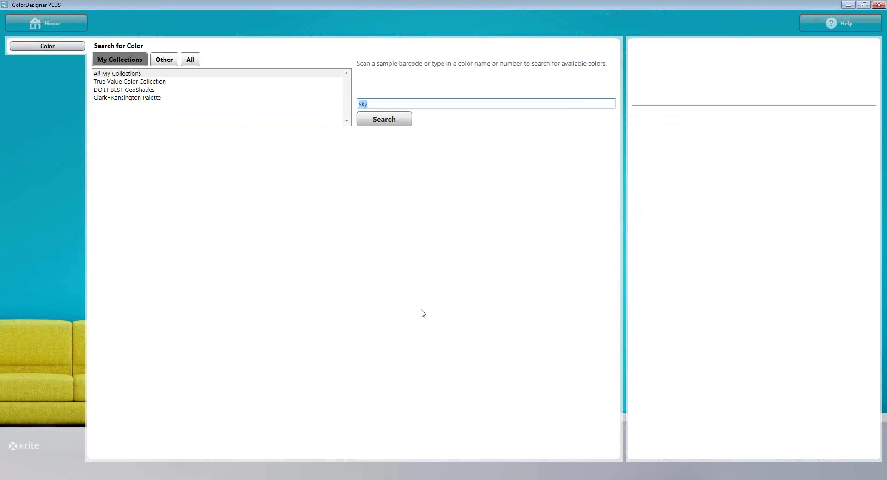
click(119, 76)
click(381, 108)
click(129, 75)
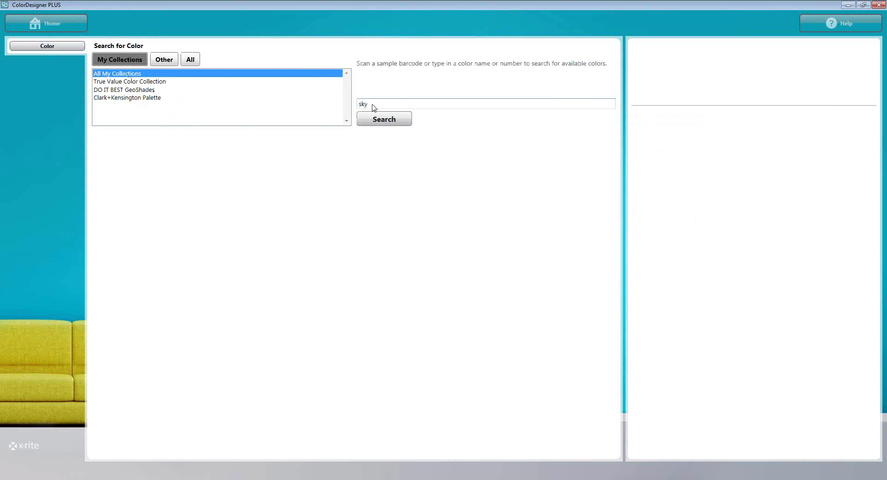
Run the 'sky' search across All My Collections.
click(384, 120)
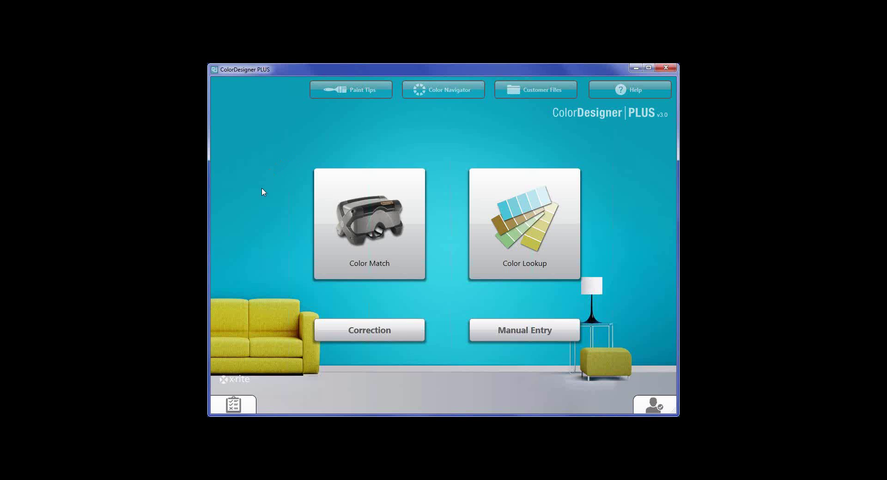
In Color Lookup, search the Clark+Kensington Palette colours.
click(489, 223)
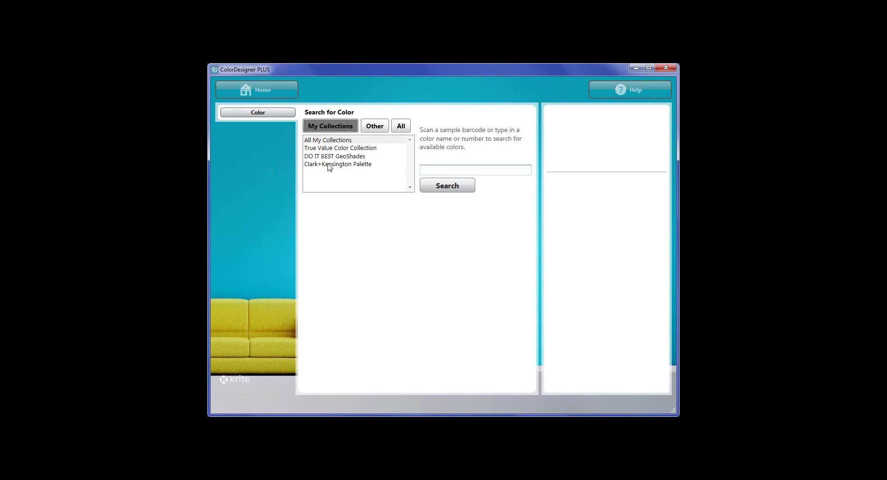
click(329, 165)
click(431, 173)
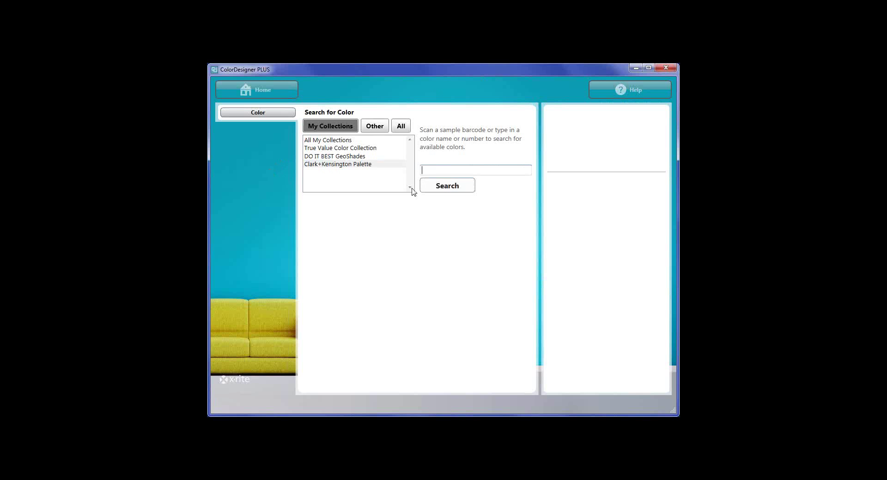
click(447, 187)
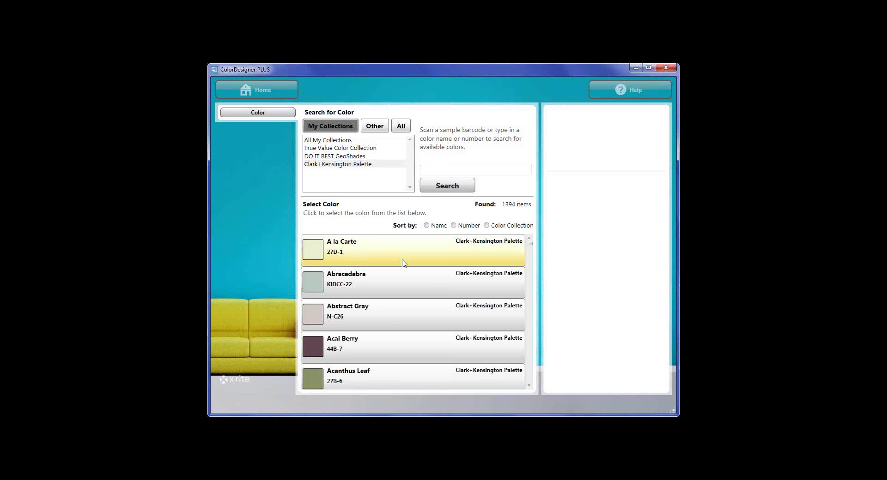
Choose Be Mine 02C-2 from the results and return to the colour search page.
scroll(400, 264, down, 6)
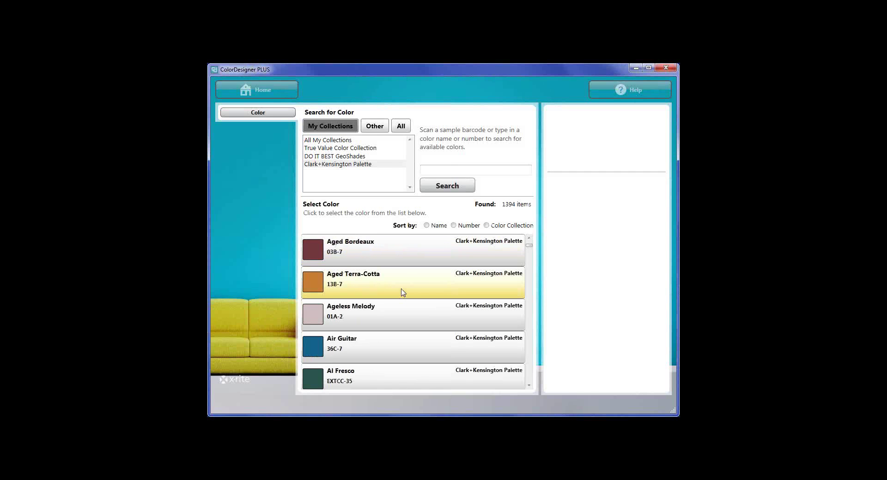
scroll(406, 314, down, 10)
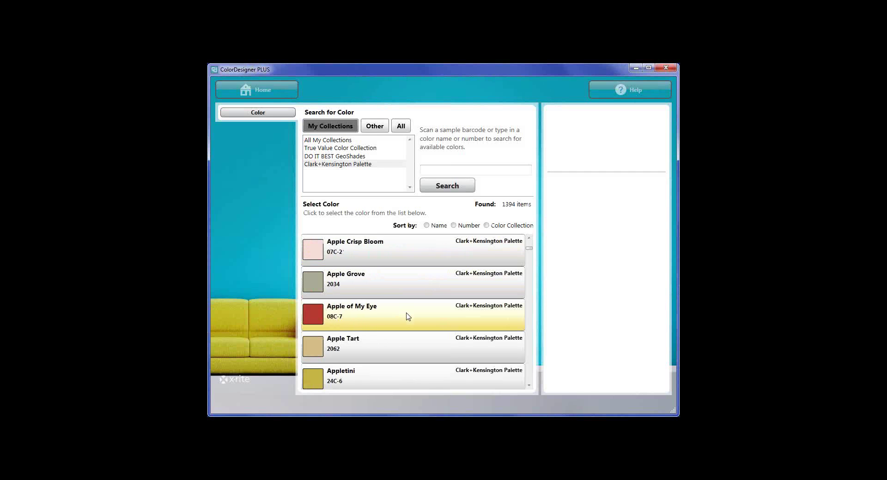
scroll(406, 315, down, 15)
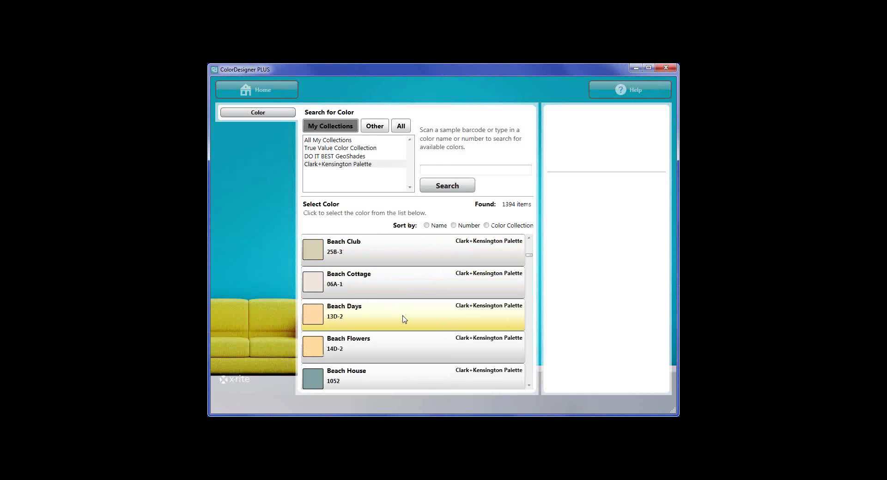
scroll(404, 319, up, 3)
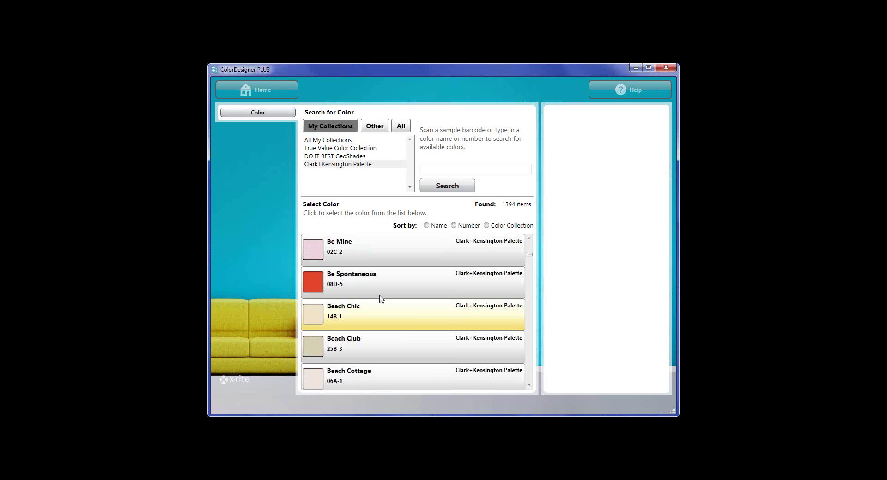
click(373, 251)
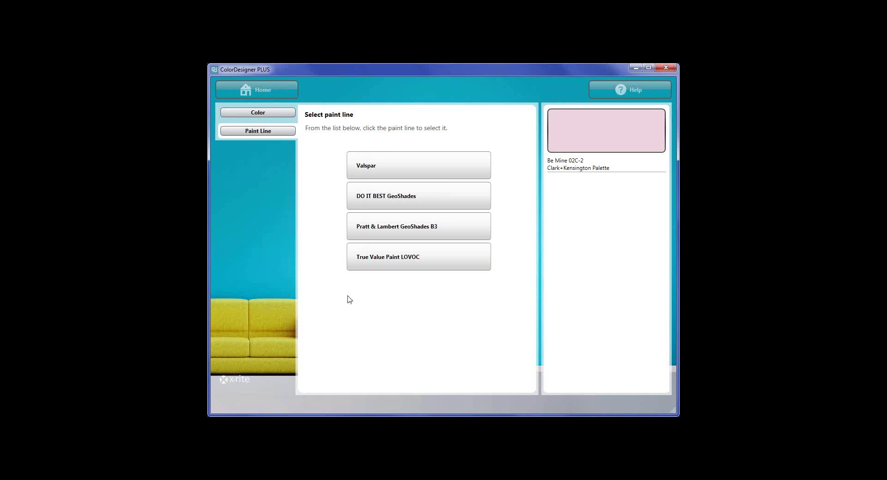
click(266, 113)
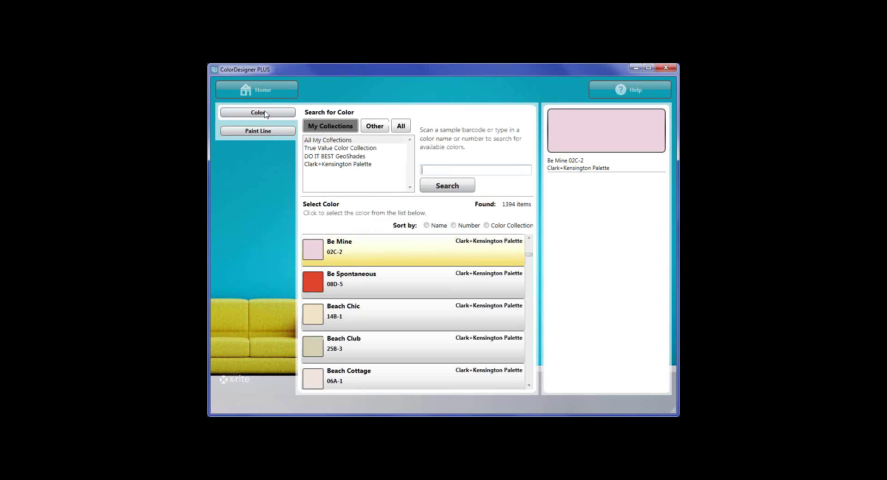
Search True Value Color Collection and choose ACCLAMATION 40D1.
click(331, 148)
click(444, 191)
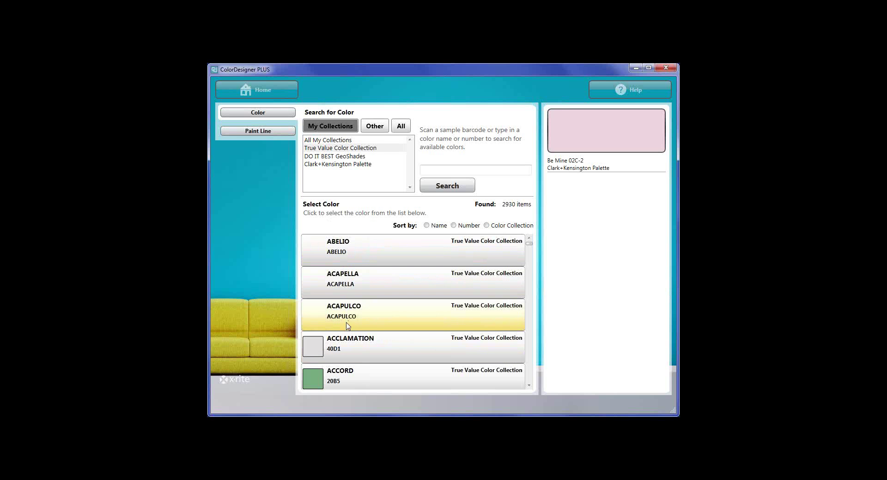
click(362, 355)
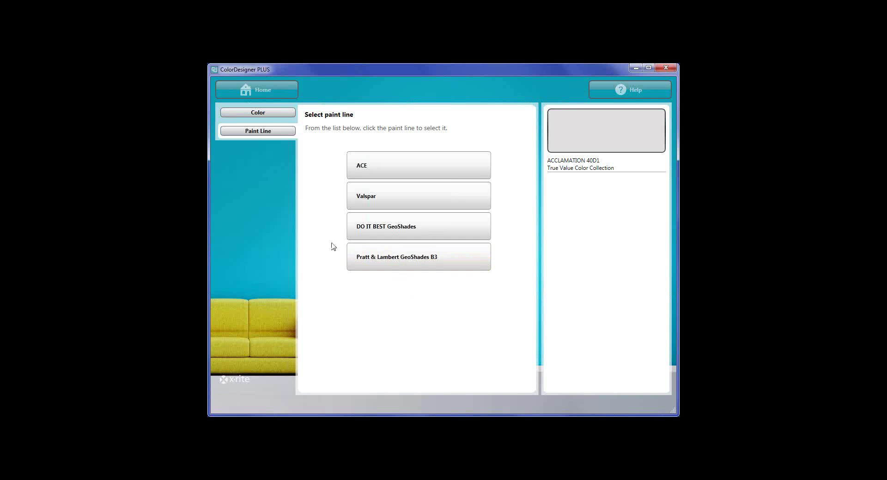
Return to Search for Color, showing 2930 True Value colours.
click(269, 117)
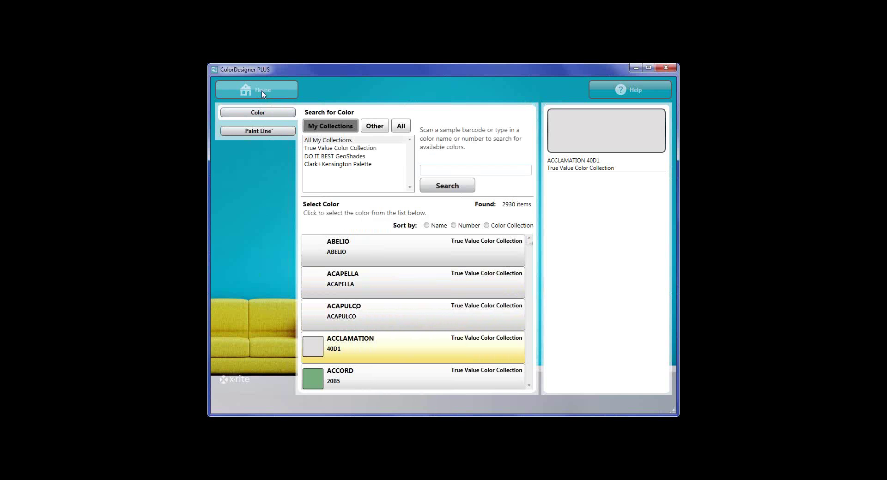
Search DO IT BEST GeoShades and scroll the 5067 results to AMBER MAGIC (61312).
click(323, 158)
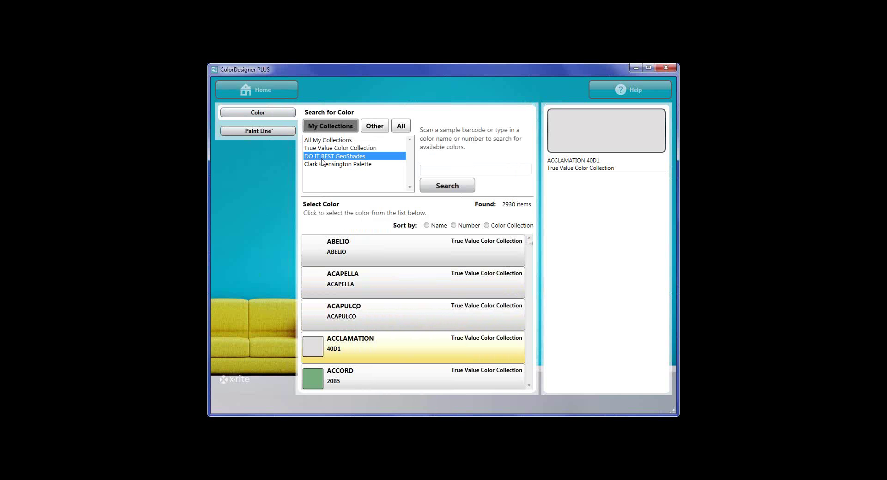
click(437, 187)
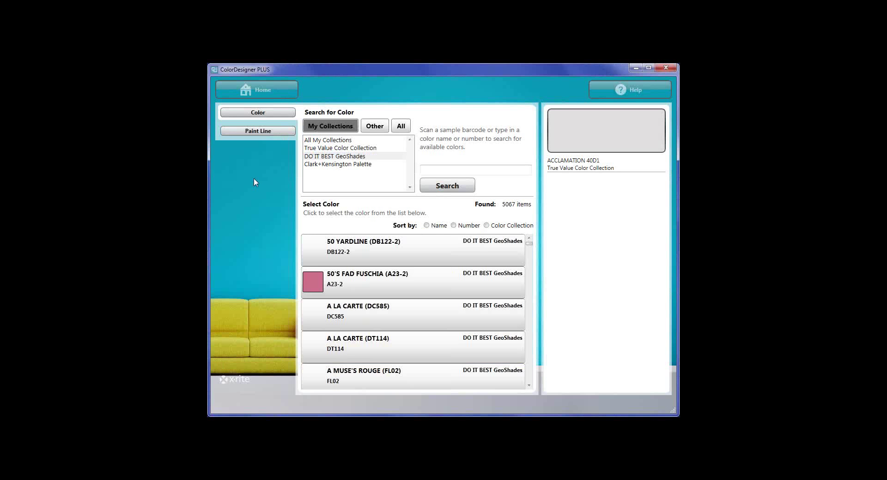
scroll(399, 309, down, 10)
scroll(400, 308, down, 15)
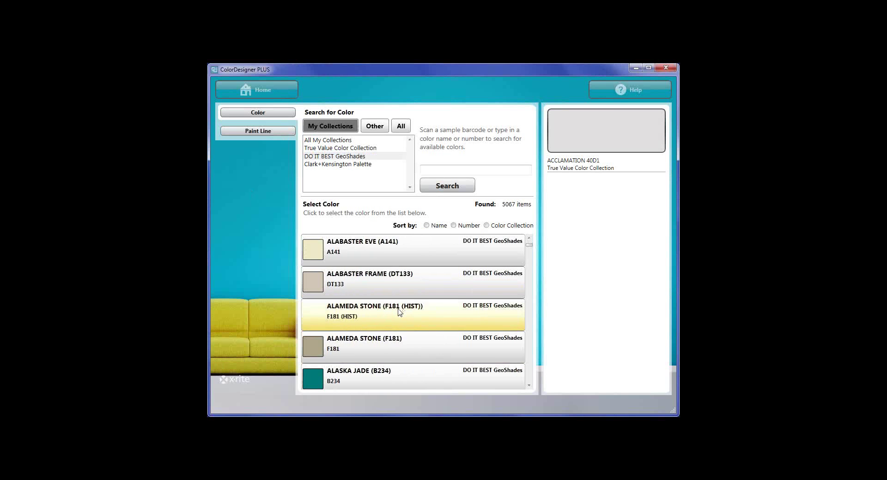
scroll(421, 316, down, 5)
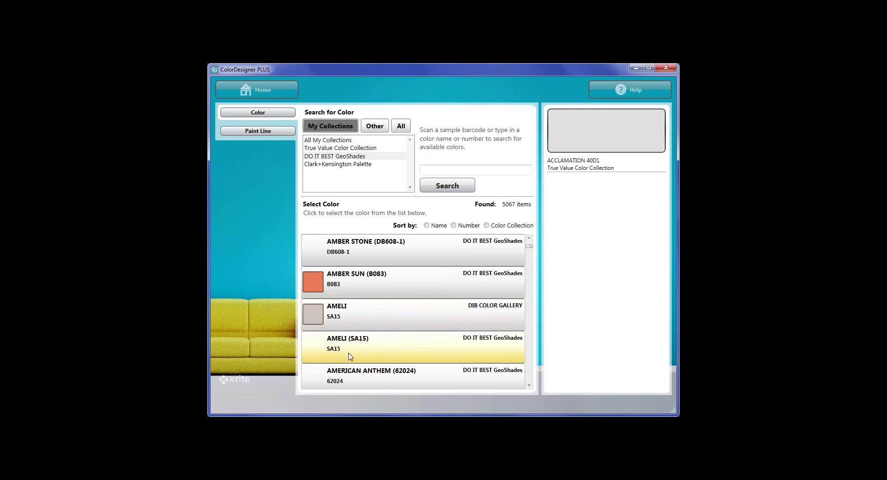
scroll(388, 309, down, 5)
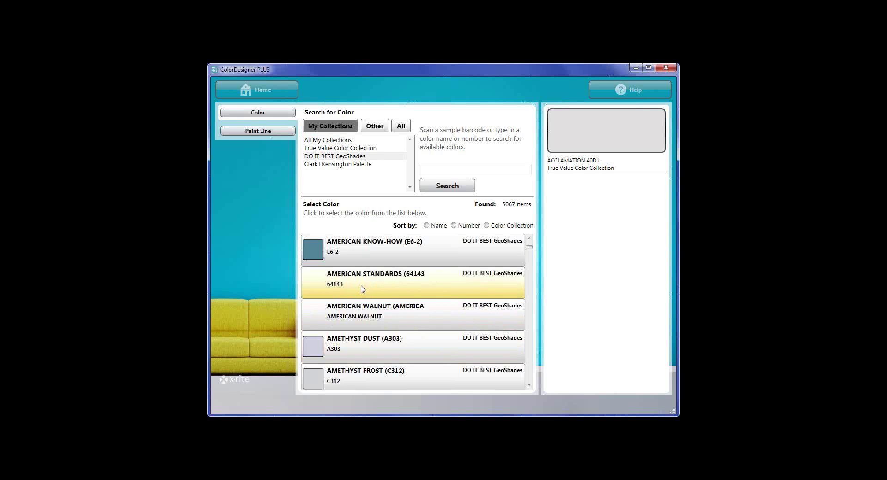
scroll(363, 289, up, 3)
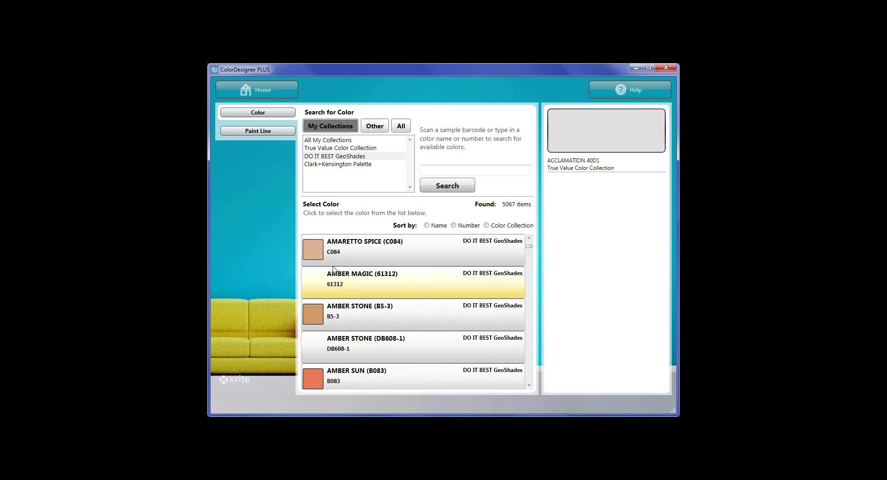
Get AMBER MAGIC's gallon formula (INTERIOR LATEX, REFRESH-DEEP BASE C, FLAT), then return to colour search.
click(348, 290)
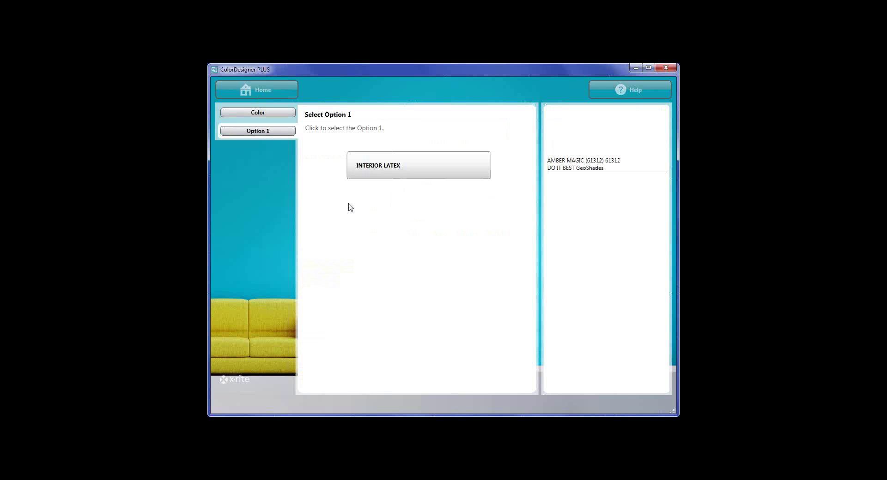
click(387, 166)
click(387, 166)
click(386, 167)
click(383, 167)
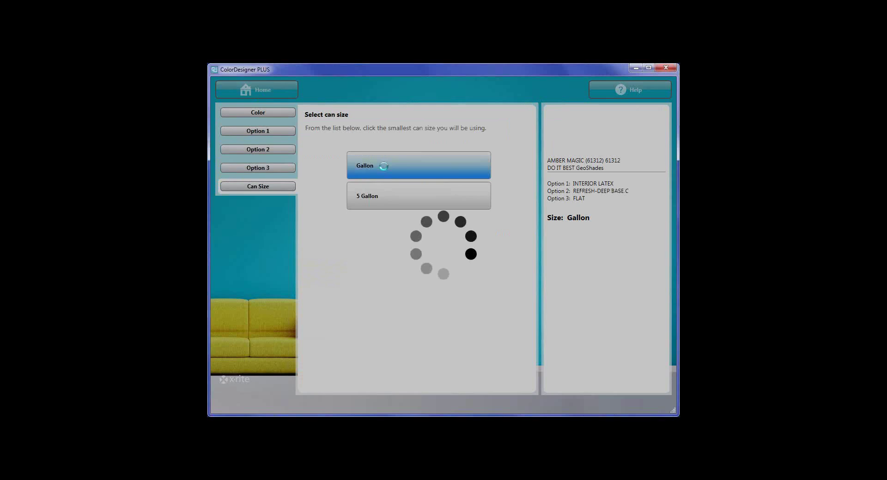
click(259, 116)
click(407, 297)
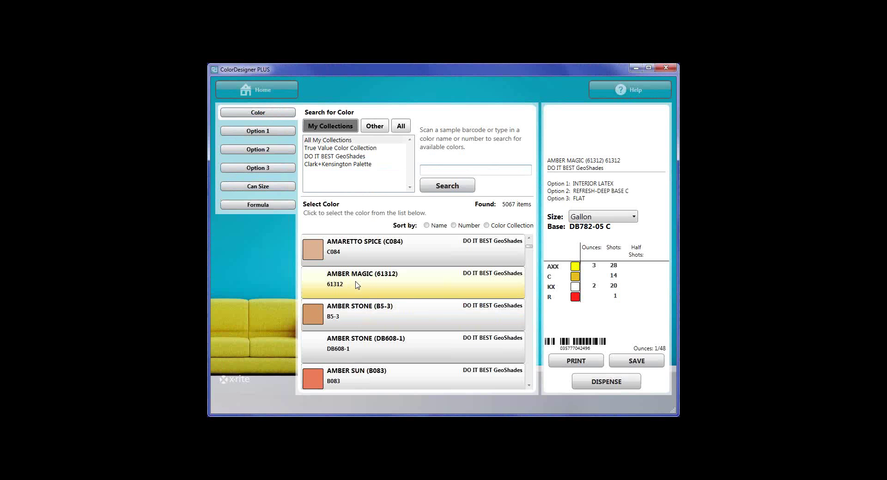
Go home, briefly visit Color Match, then return home and start a Color Lookup search.
click(258, 90)
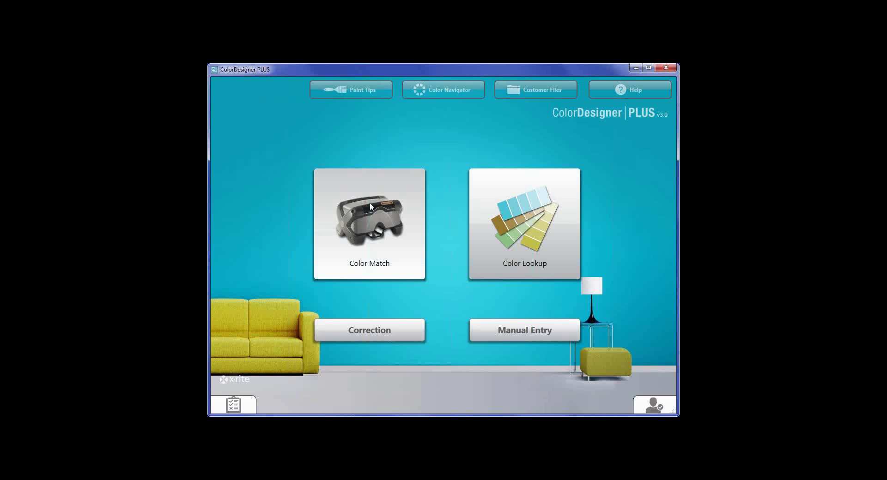
click(369, 219)
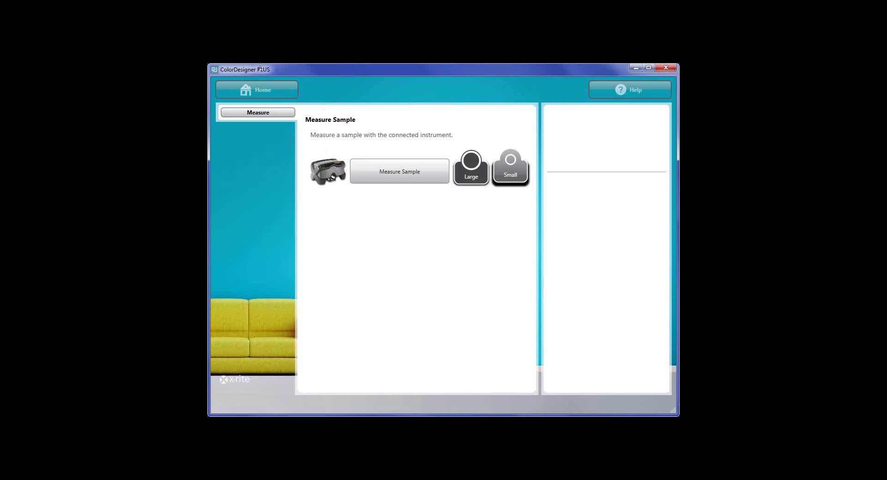
click(255, 90)
click(514, 217)
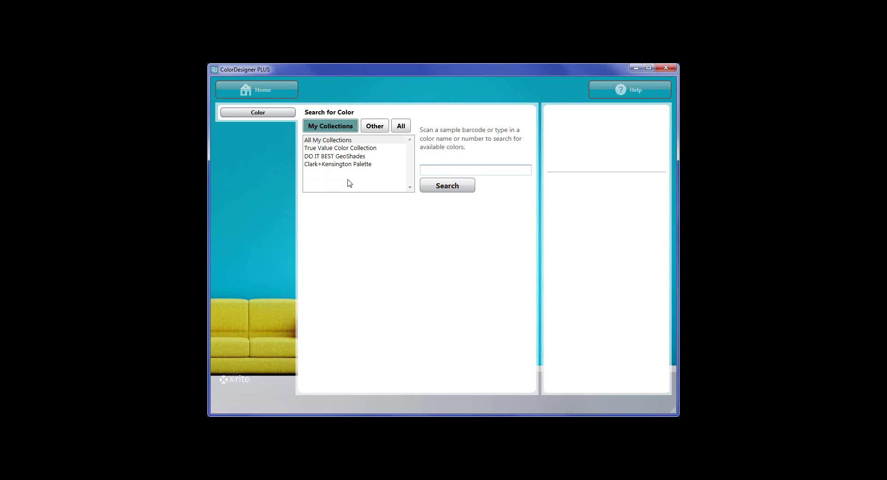
Find ABALONE in the BENJAMIN MOORE COLOR PREVIEW collection from all collections.
click(400, 128)
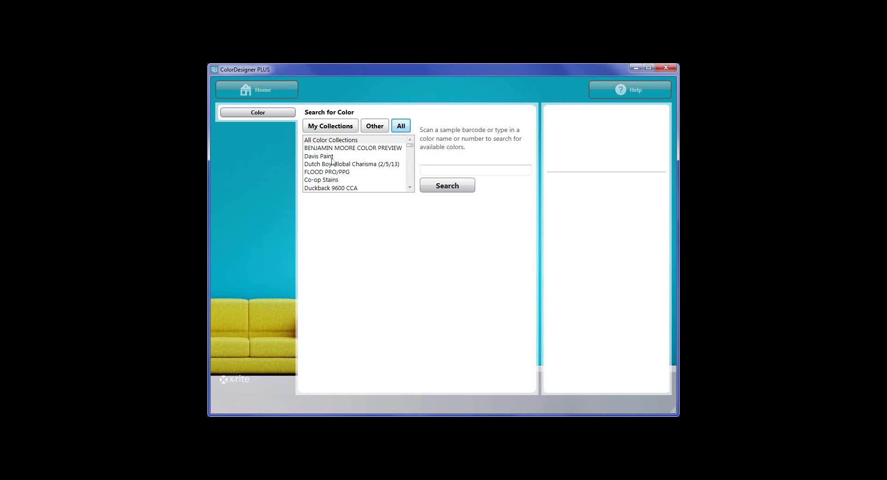
click(357, 149)
click(443, 191)
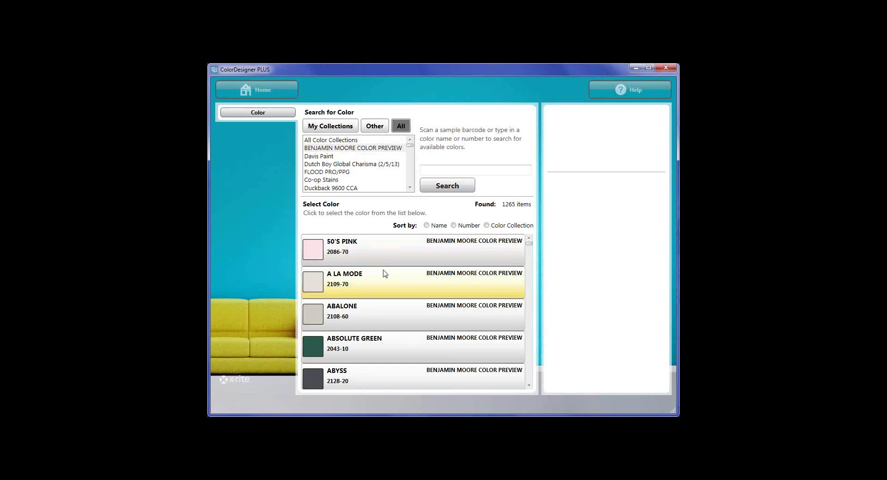
click(389, 318)
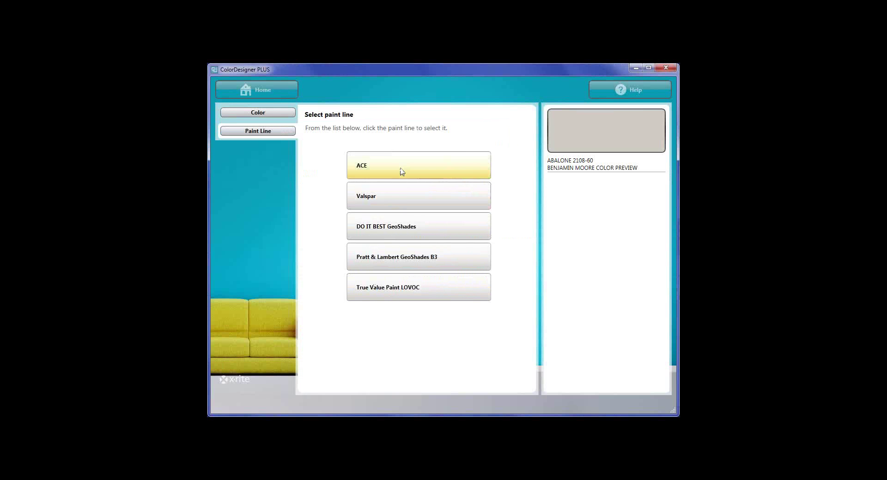
Get ABALONE's Valspar Optimus Interior Eggshell gallon formula with auto base and daylight, then go home.
click(401, 202)
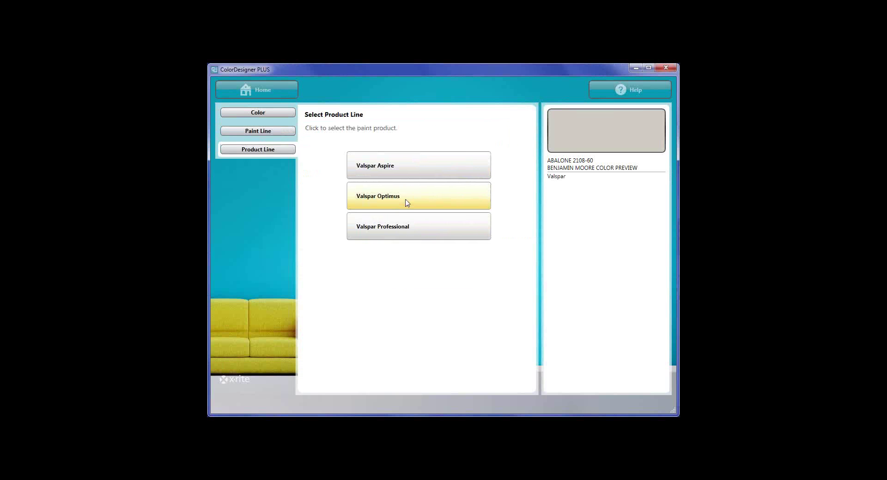
click(406, 201)
click(405, 201)
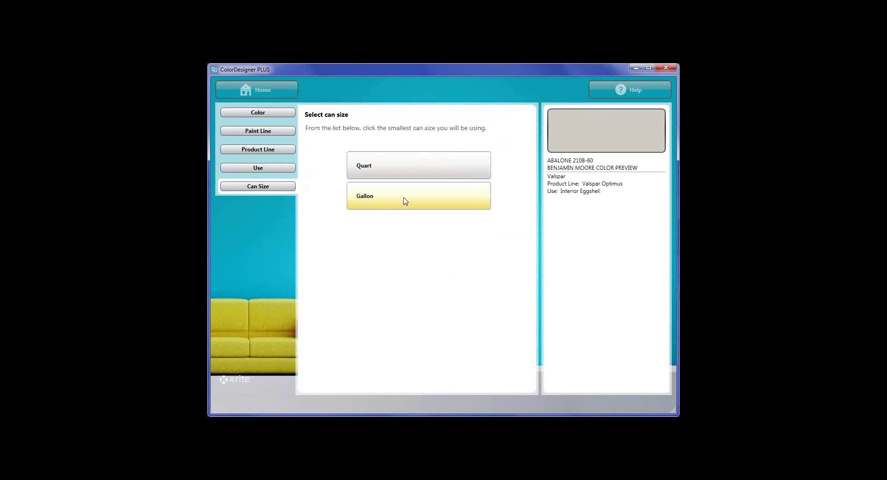
click(405, 201)
click(406, 176)
click(405, 202)
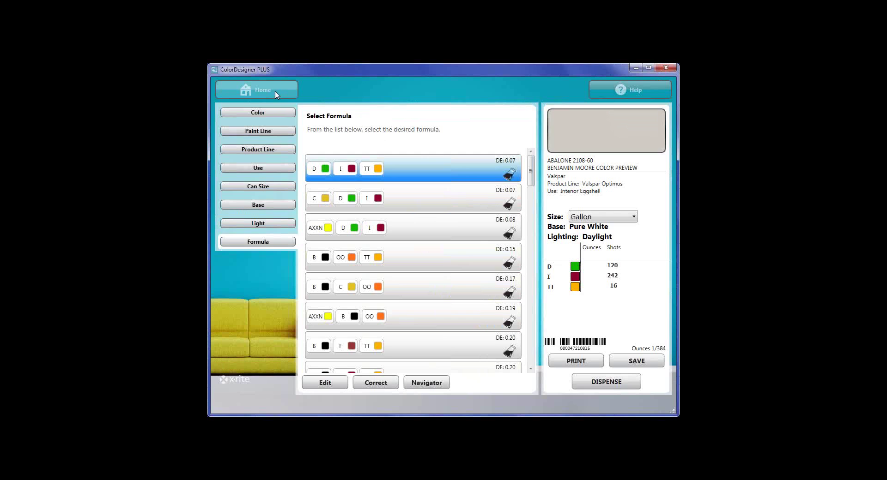
click(259, 94)
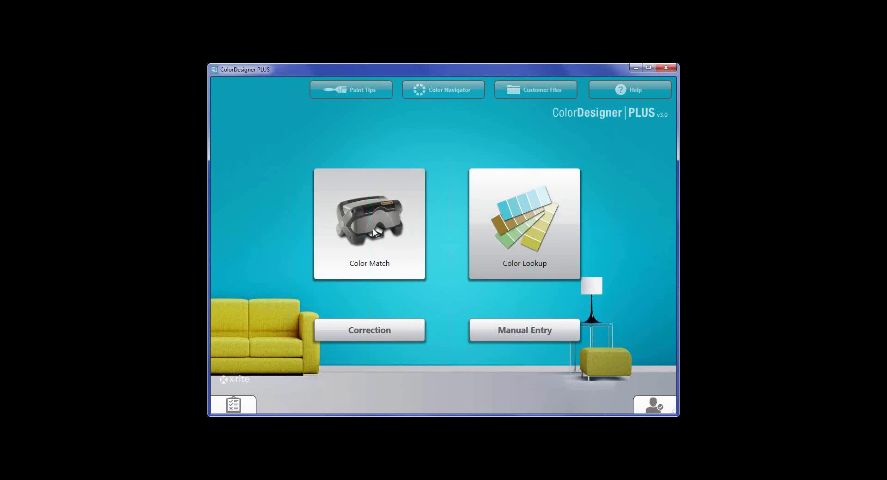
Measure the sample in Color Match and choose the True Value Paint LOVOC paint line.
click(382, 180)
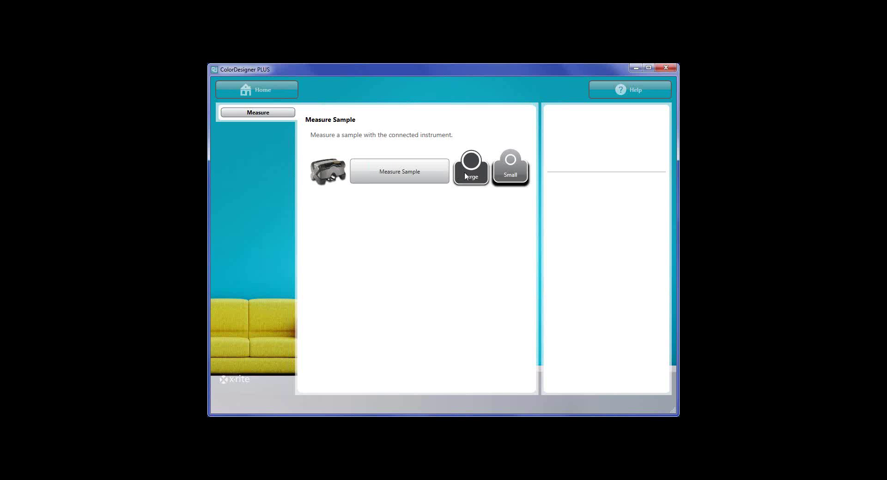
click(403, 175)
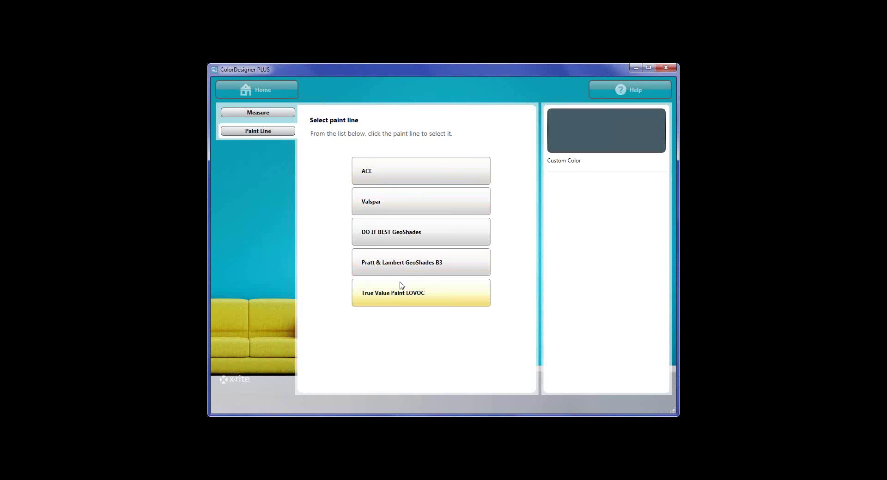
click(396, 300)
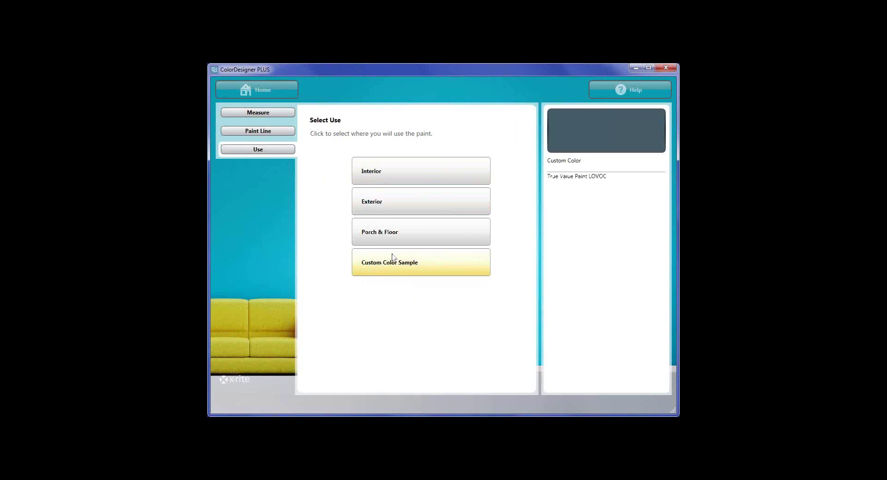
Choose Interior, Latex, Eggshell, EasyCare, Gallon, automatic base and Daylight for the formulas.
click(404, 179)
click(404, 179)
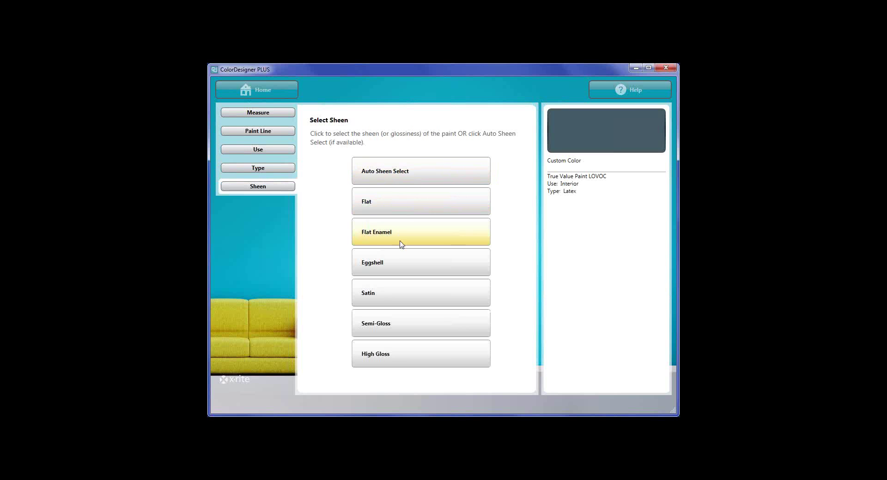
click(399, 266)
click(411, 175)
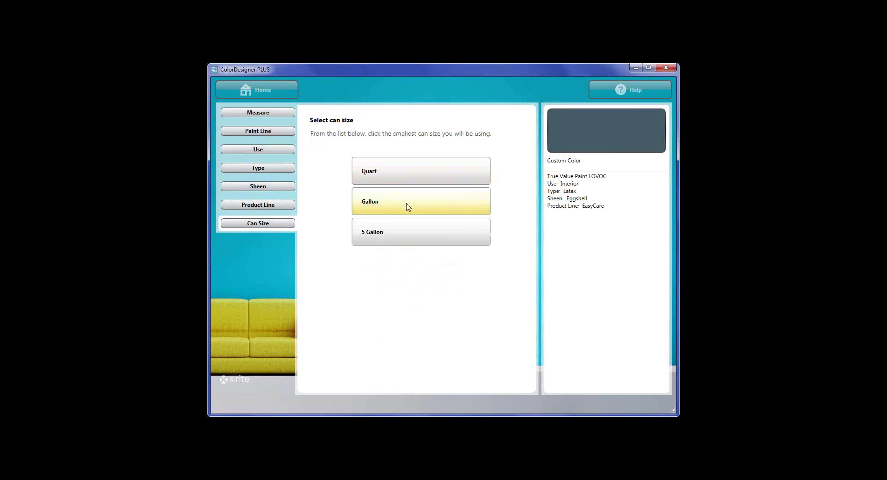
click(408, 206)
click(409, 178)
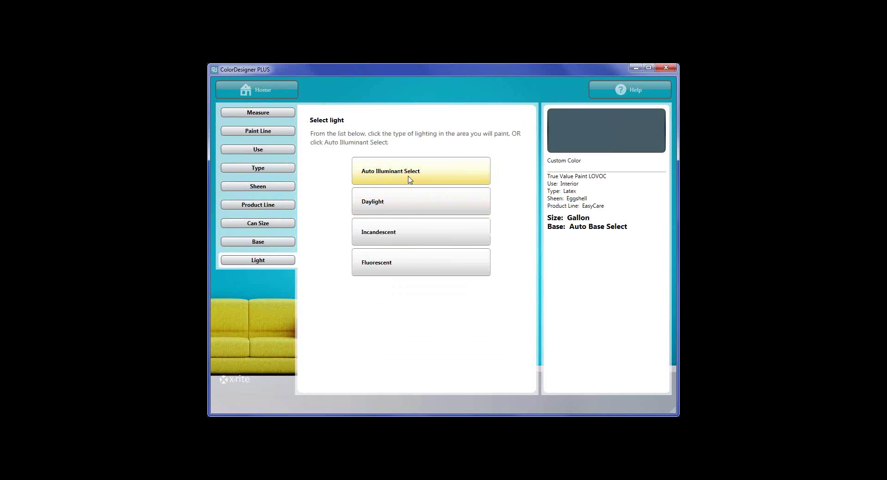
click(405, 203)
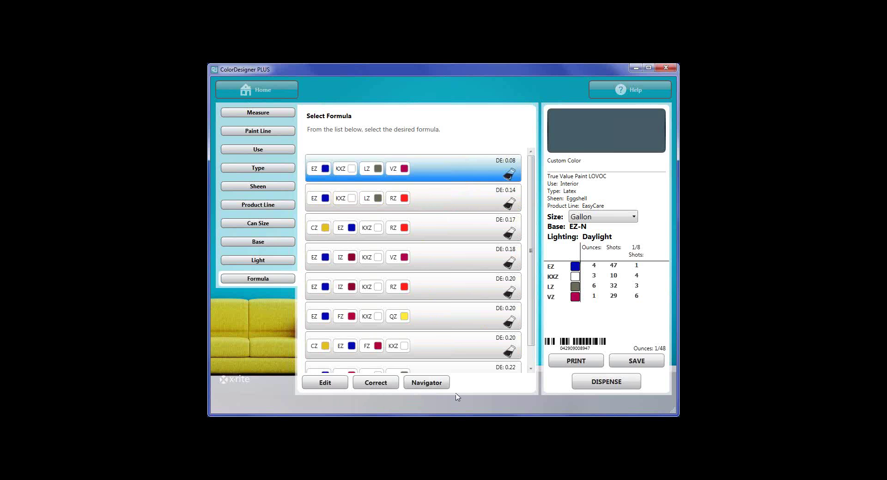
click(323, 383)
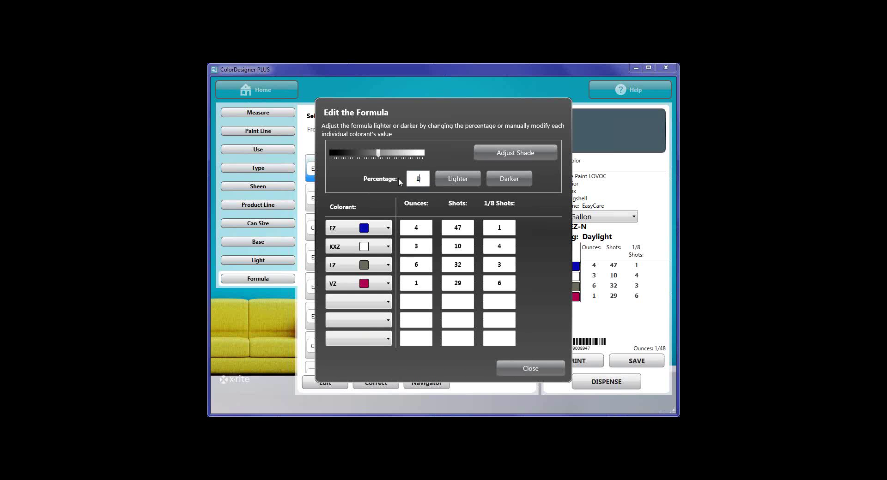
text(0)
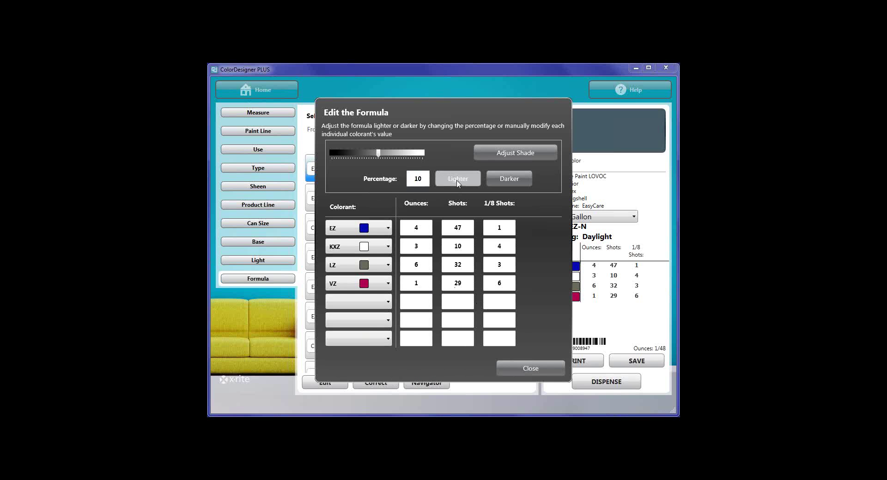
click(457, 180)
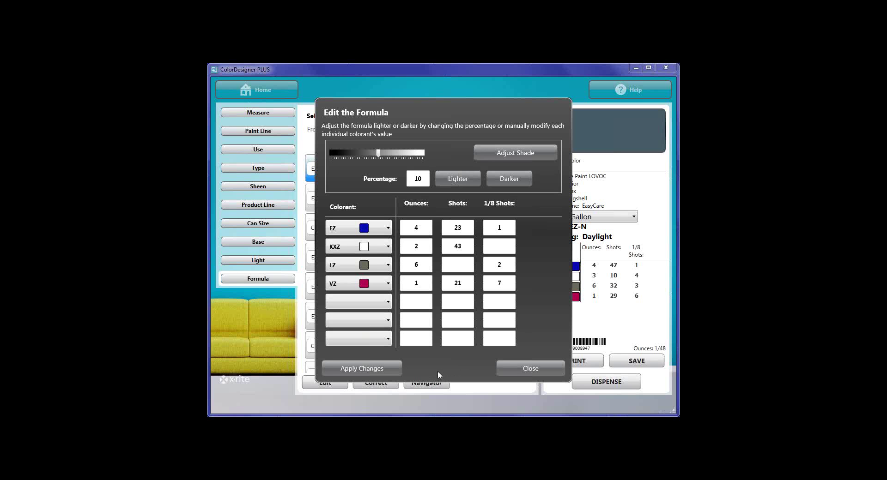
click(512, 368)
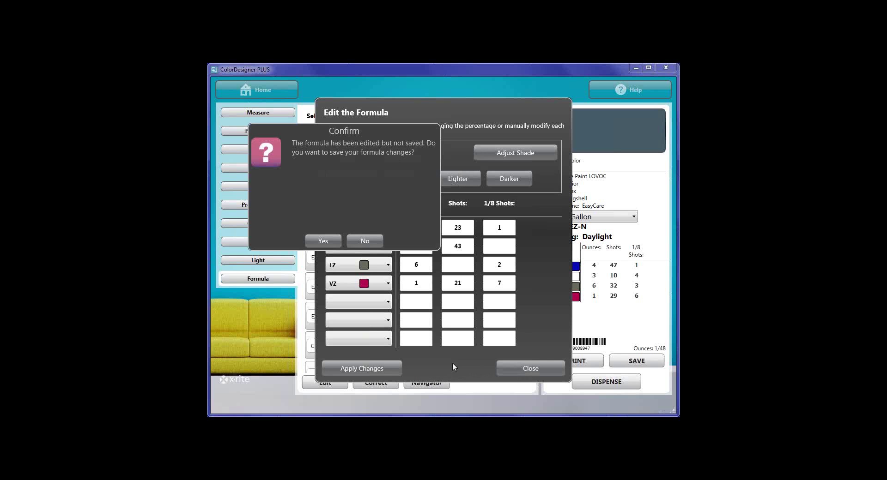
click(358, 240)
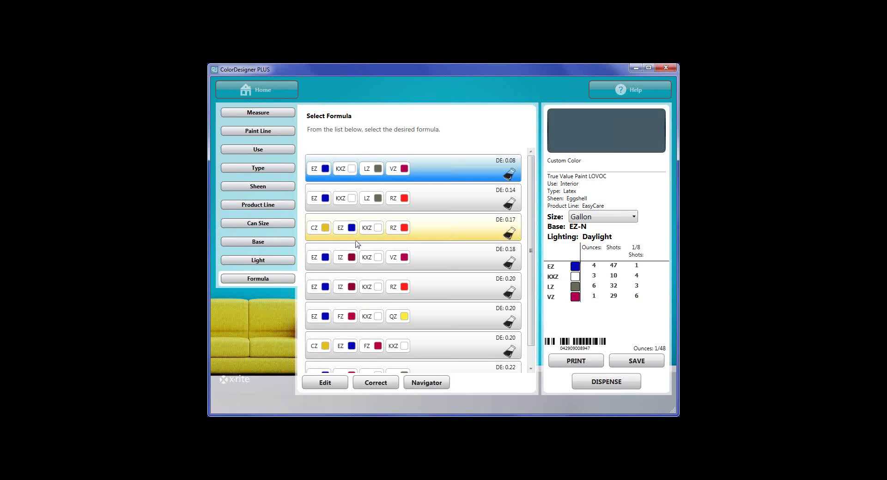
View the custom colour's close matches in Navigator with the Colors for Your Life Palette, then go home.
click(426, 384)
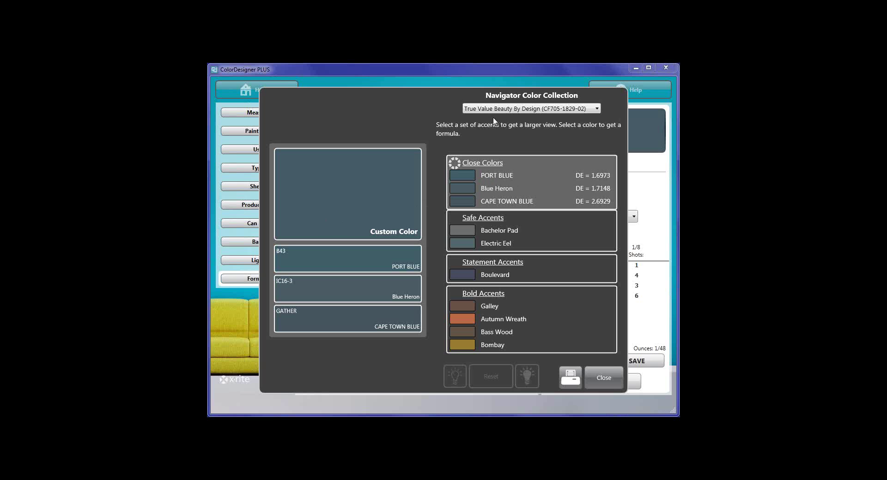
click(525, 111)
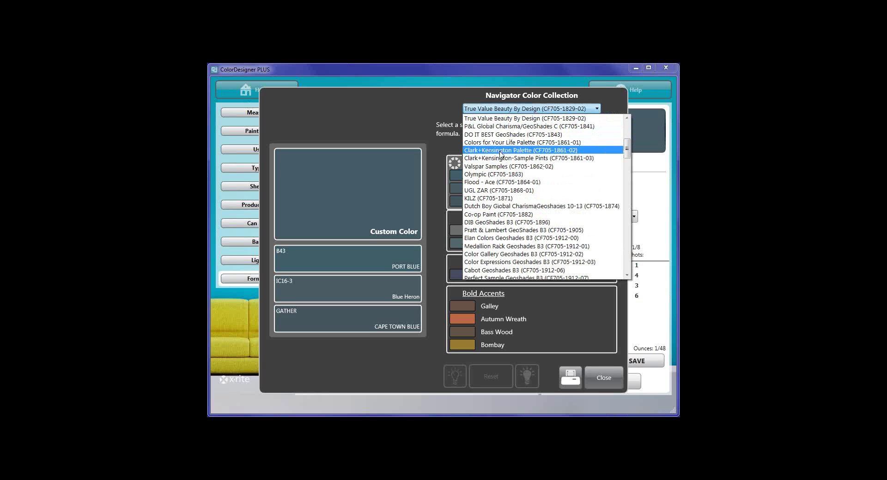
click(500, 150)
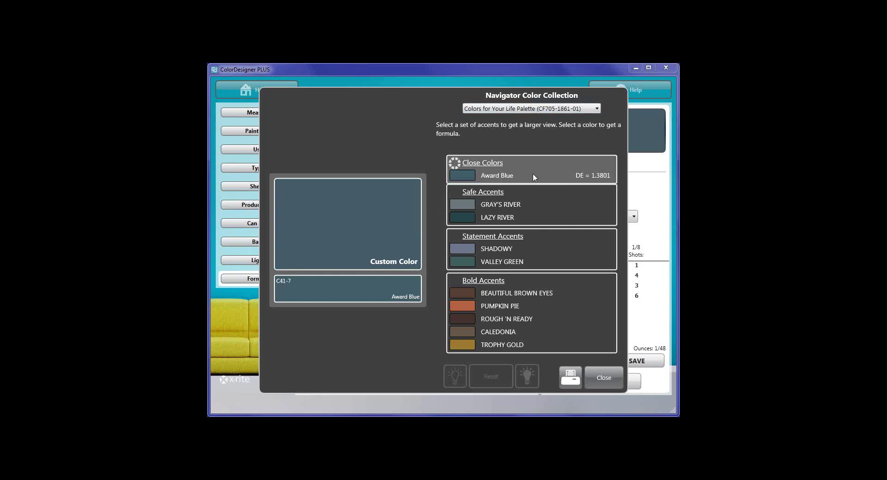
click(601, 378)
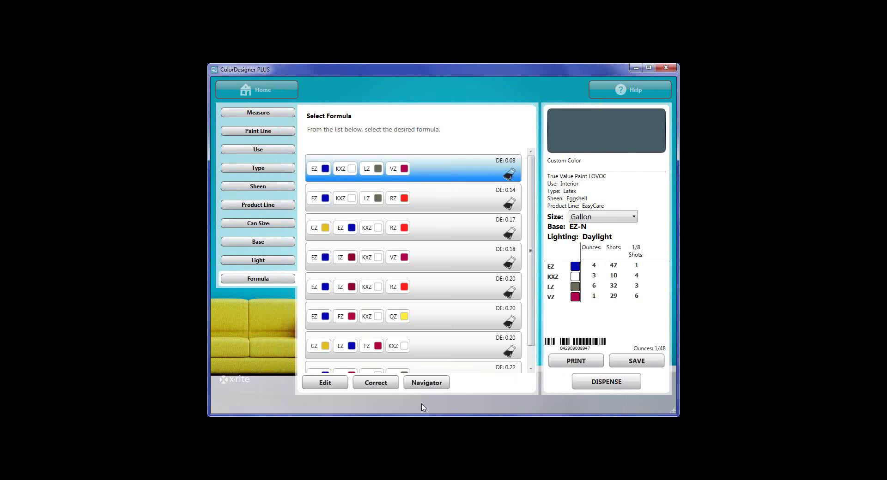
click(264, 91)
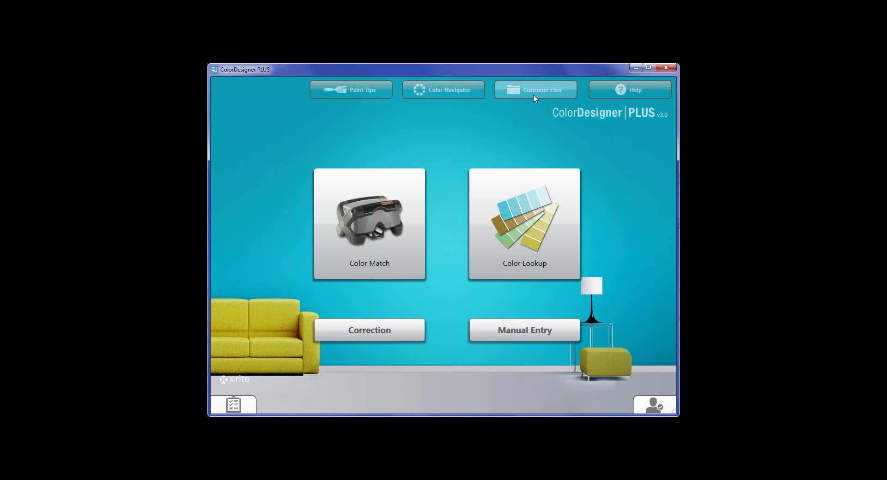
Measure a sample in Color Navigator to find close colours Blue Heron and ELECTRIC EEL.
click(446, 91)
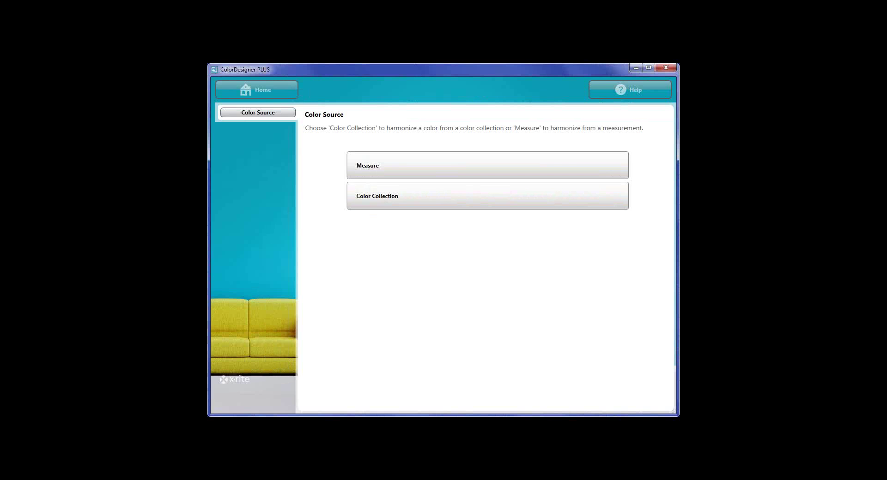
click(428, 172)
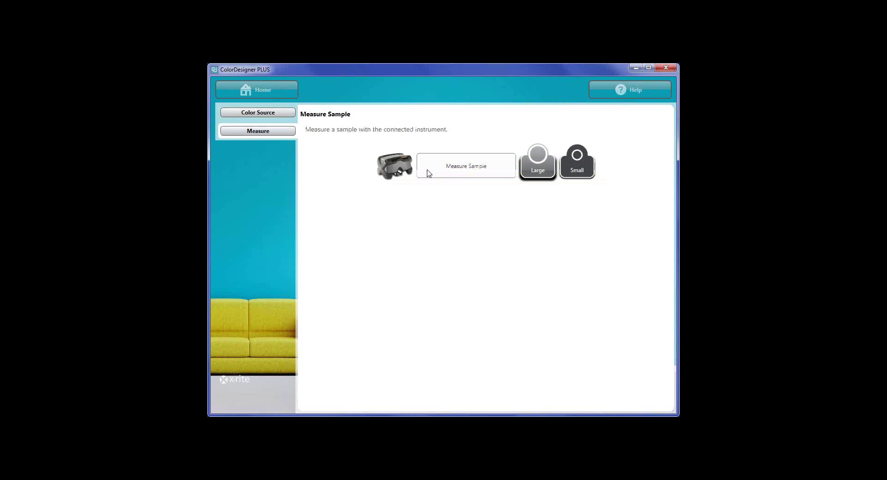
click(455, 172)
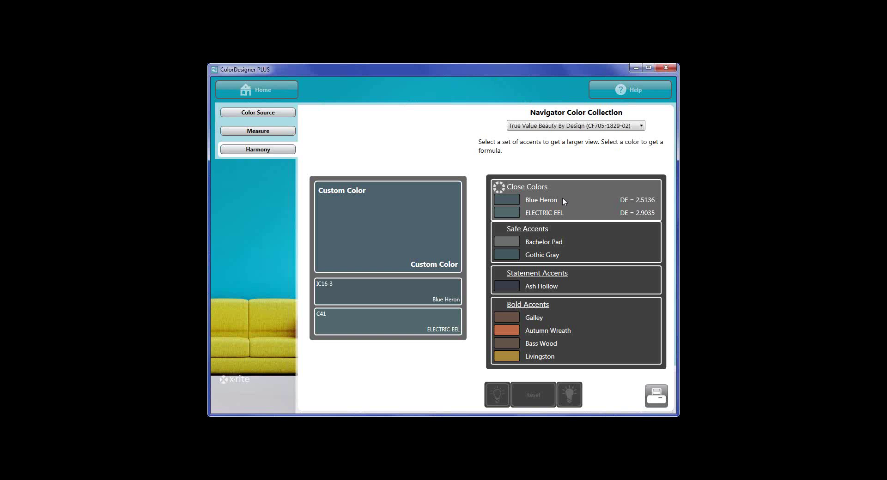
Look up the Blue Heron close colour and pick BLUE HERON IC16 from True Value Beauty By Design.
click(405, 295)
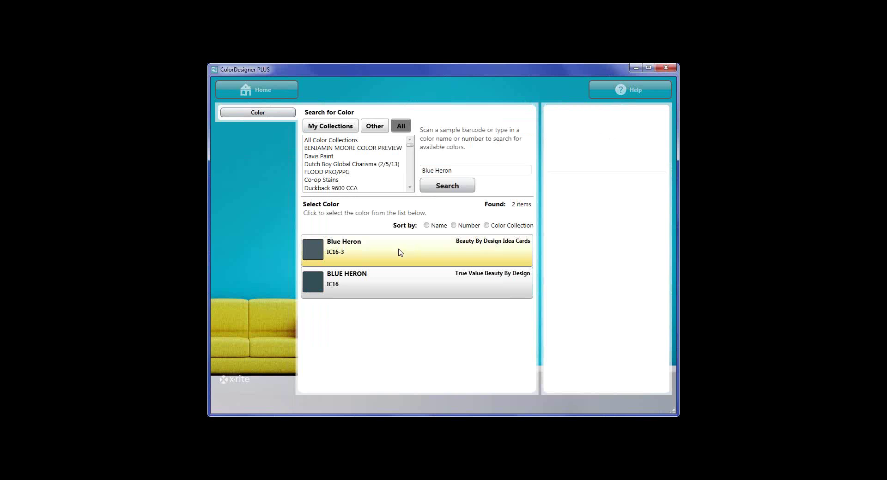
click(400, 286)
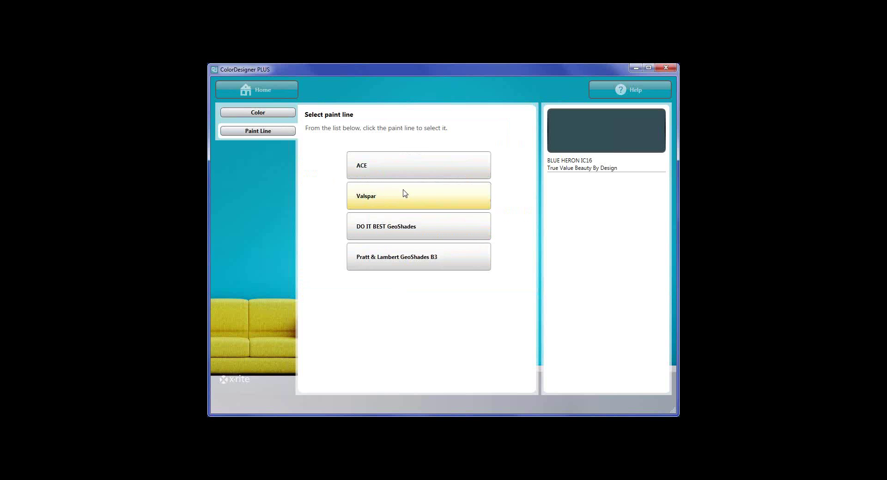
Switch to Blue Heron IC16-3 and choose the True Value paint line.
click(260, 115)
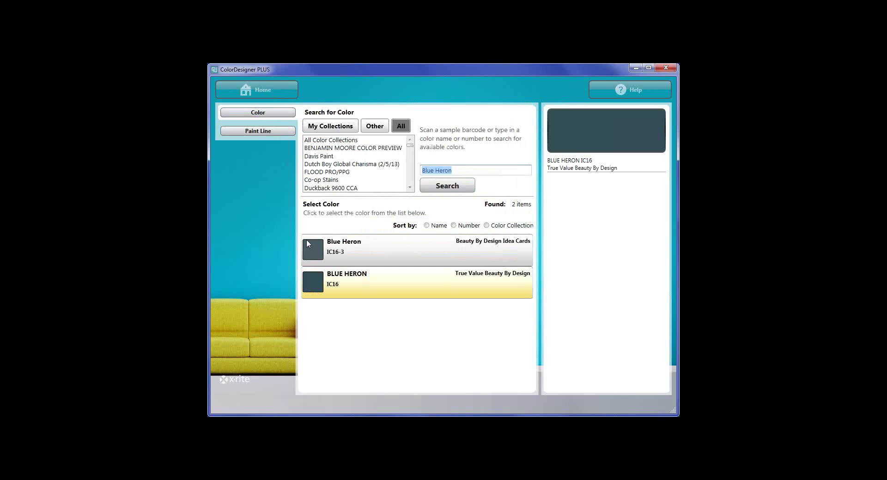
click(418, 252)
click(364, 286)
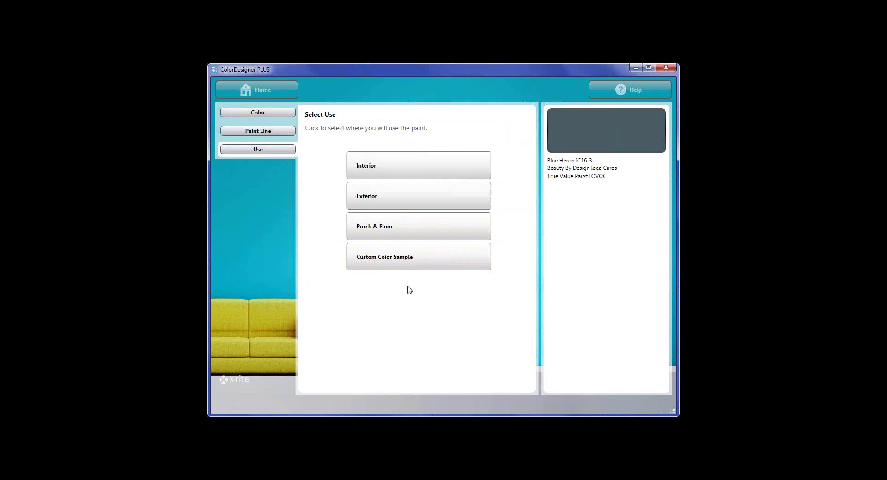
Get Interior Latex Eggshell EasyCare gallon formulas with automatic base under Daylight, then go home.
click(400, 170)
click(401, 170)
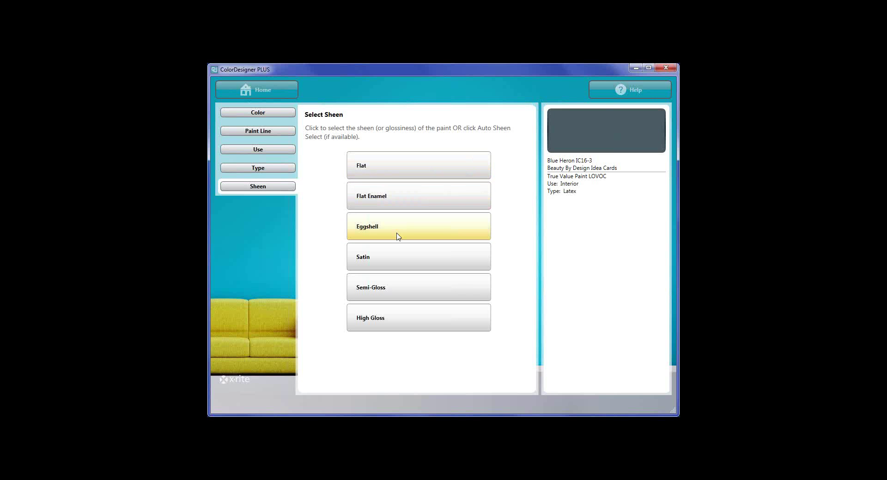
click(400, 234)
click(401, 173)
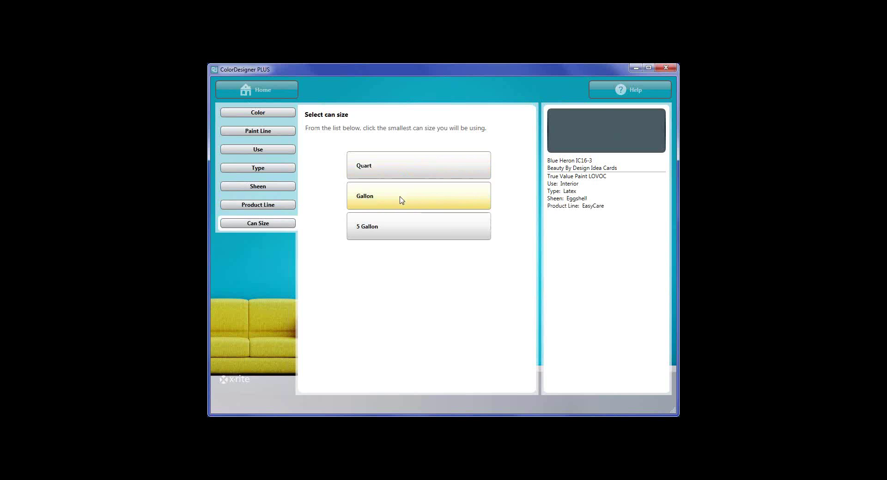
click(400, 200)
click(414, 166)
click(409, 205)
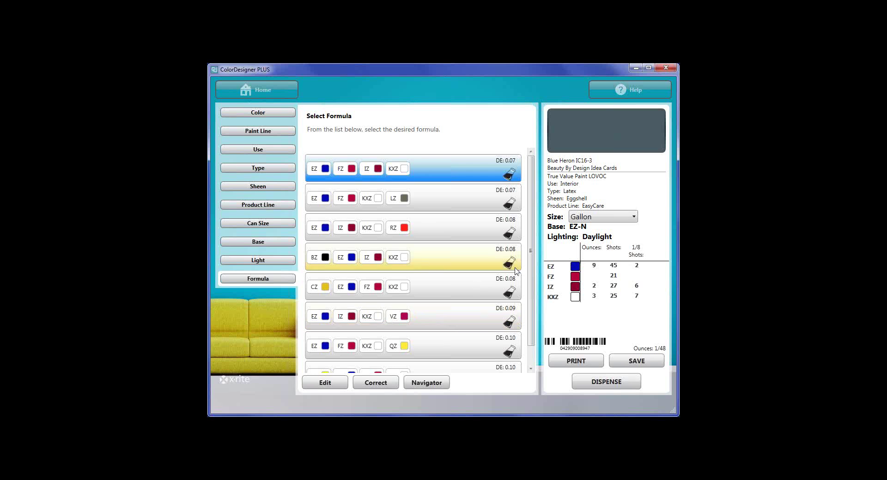
click(257, 90)
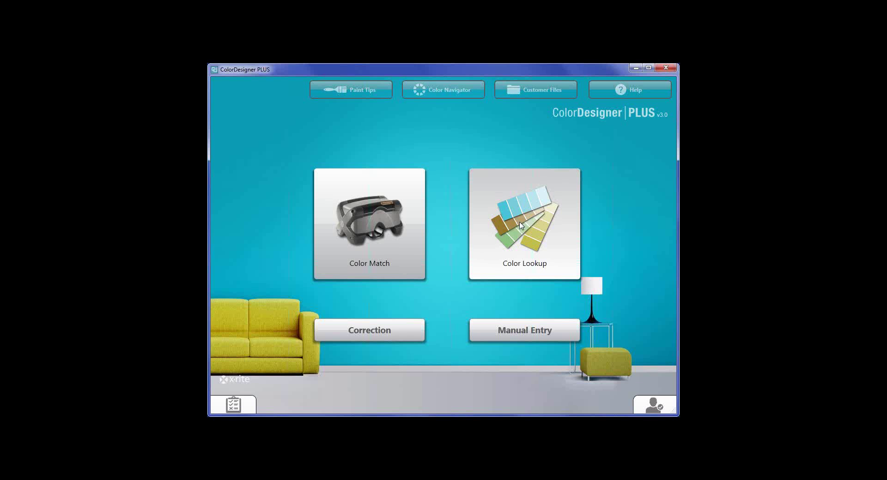
Find ACAPULCO in the True Value Color Collection via Color Lookup.
click(497, 233)
click(340, 149)
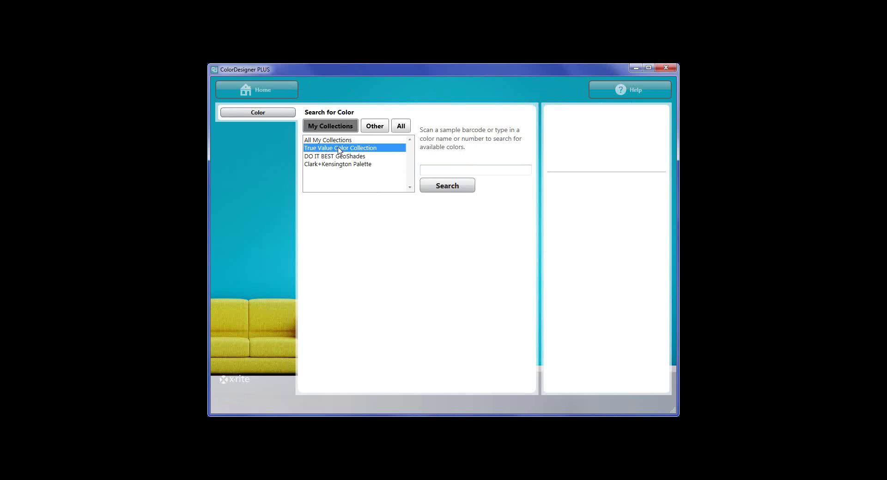
click(442, 191)
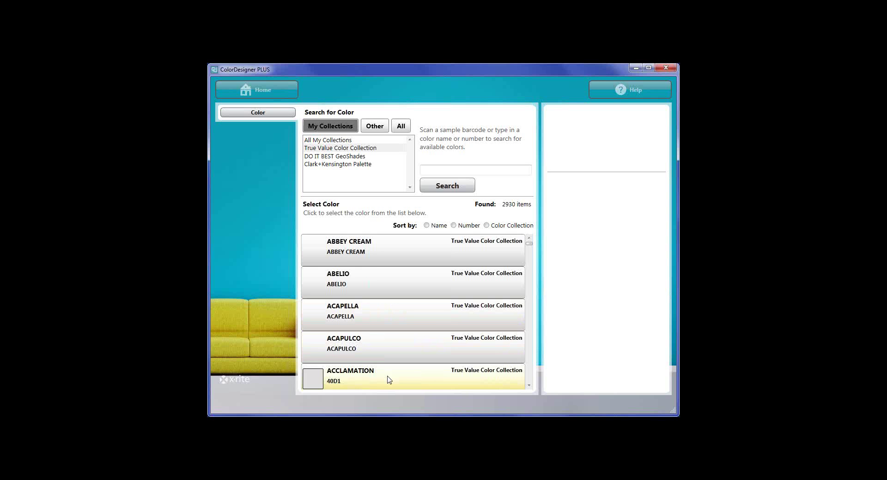
click(388, 349)
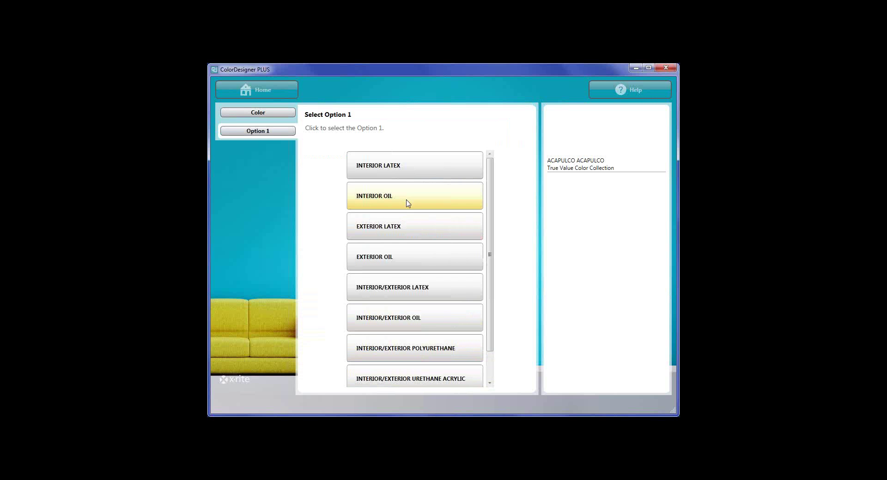
Get ACAPULCO's INTERIOR LATEX, EGGSHELL, EASYCARE gallon formula and send it to dispense.
click(402, 174)
click(400, 231)
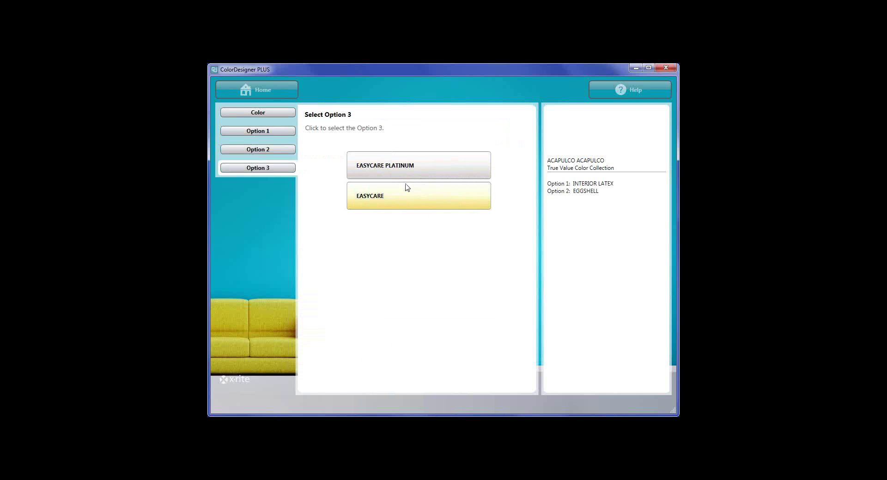
click(408, 198)
click(408, 192)
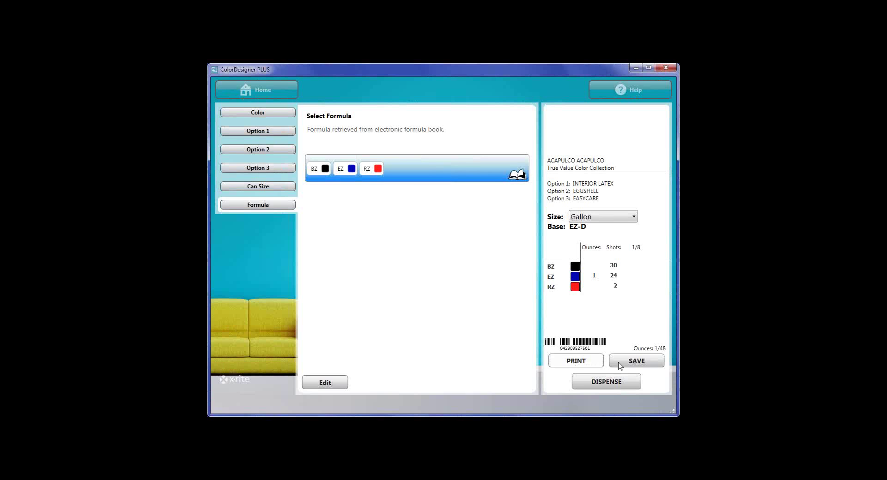
click(604, 385)
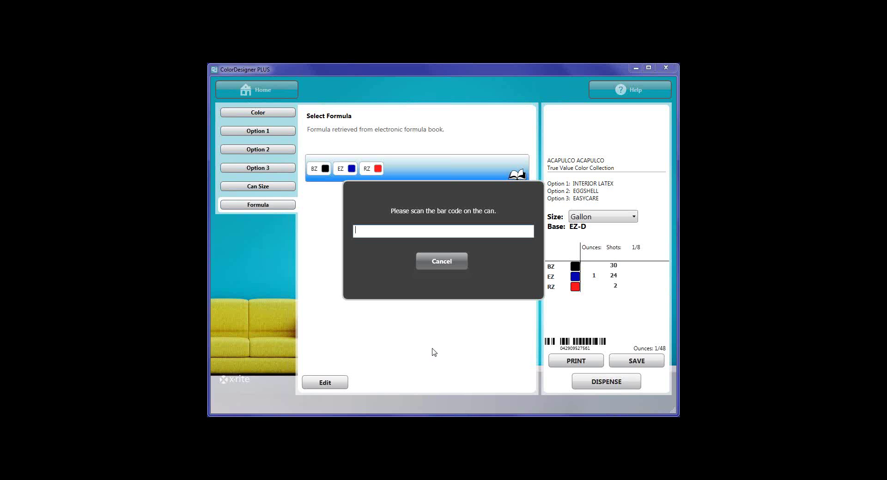
Cancel the 'Please scan the bar code on the can' prompt.
click(437, 267)
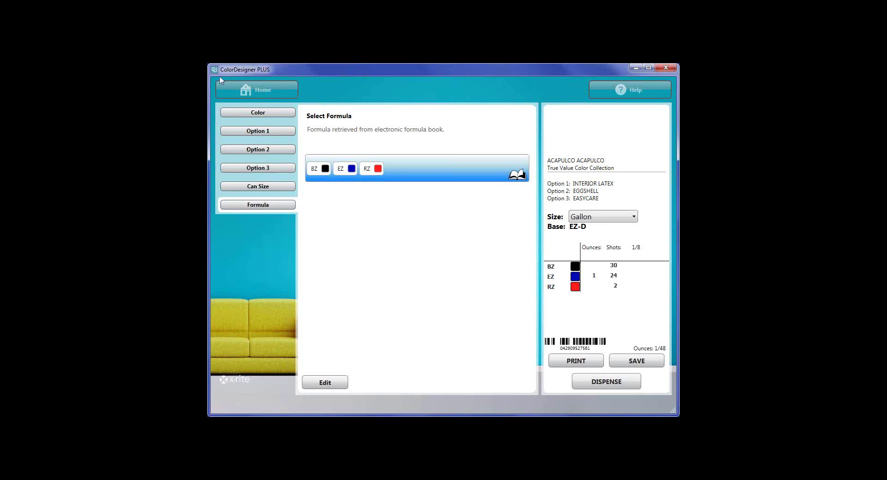
From the home screen, open Configuration Settings and unlock them with the password.
click(276, 96)
click(243, 406)
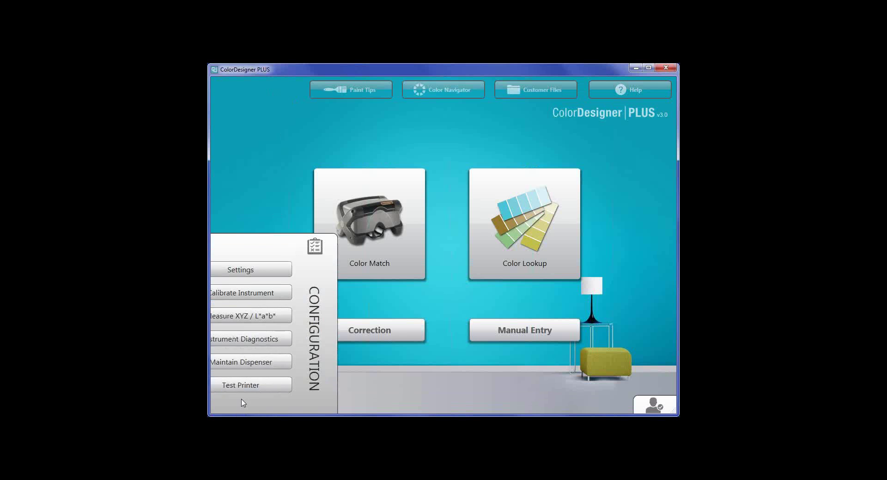
click(266, 220)
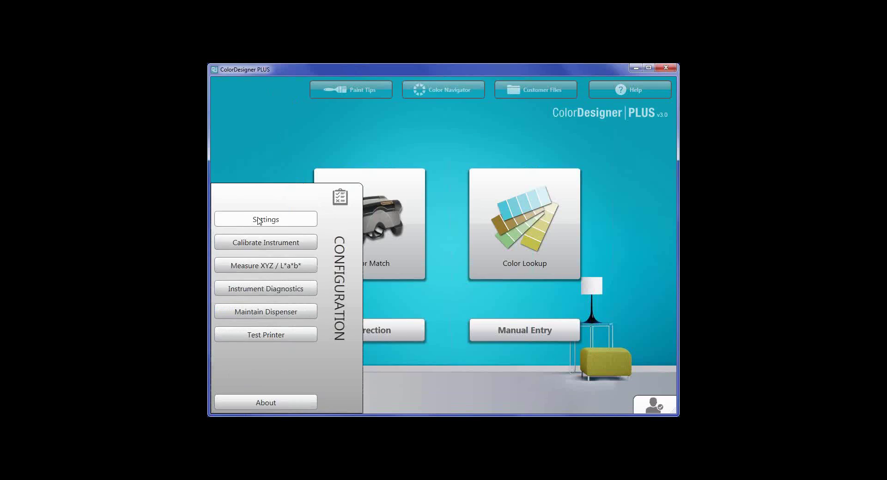
text(••)
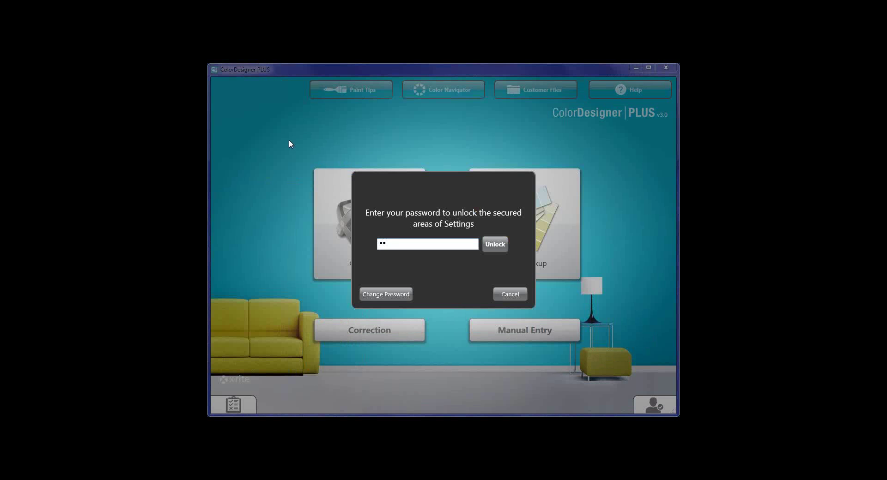
key(BackSpace)
key(BackSpace)
text(••••)
click(493, 245)
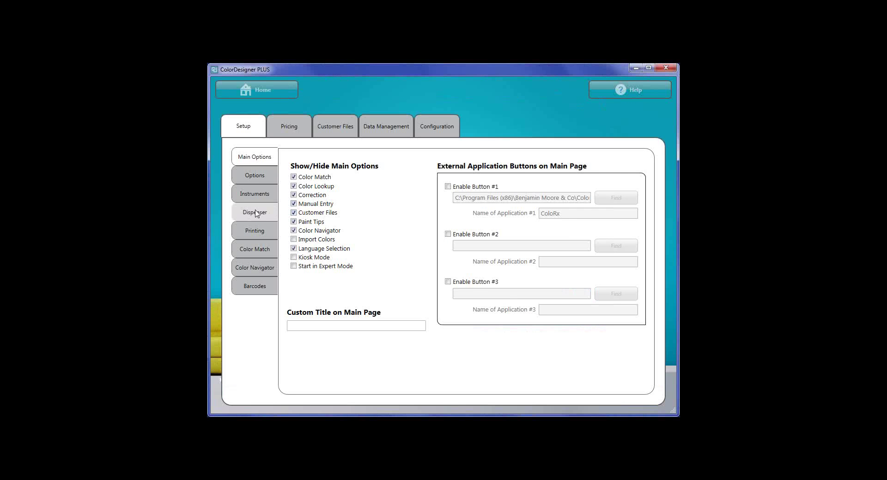
Set dispenser #1 to brand Fluid Management Americas with the Direct (IDD) protocol.
click(254, 212)
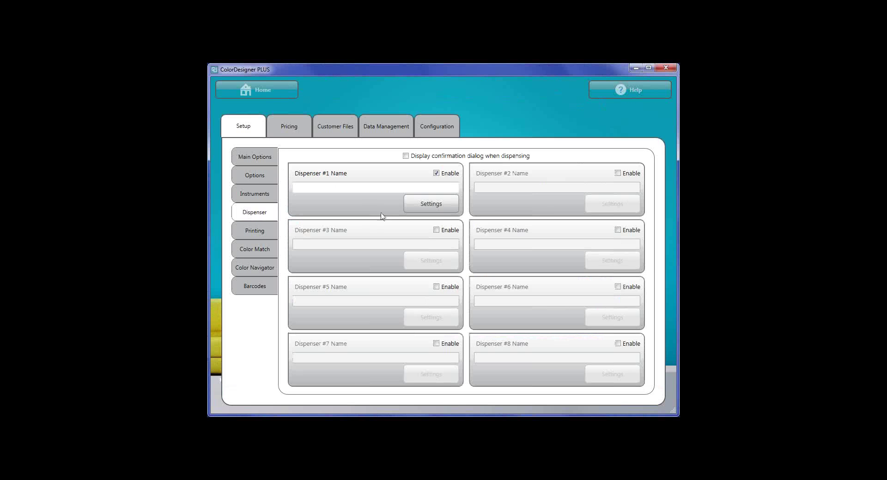
click(431, 205)
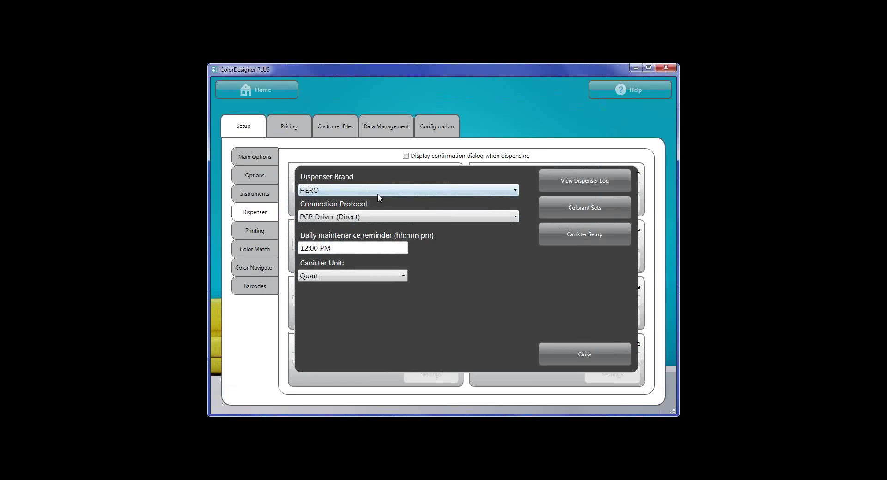
click(379, 193)
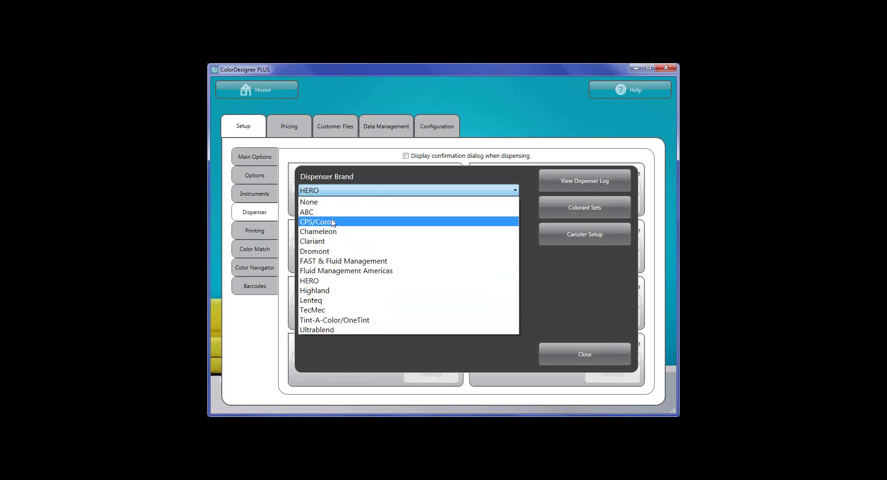
click(342, 273)
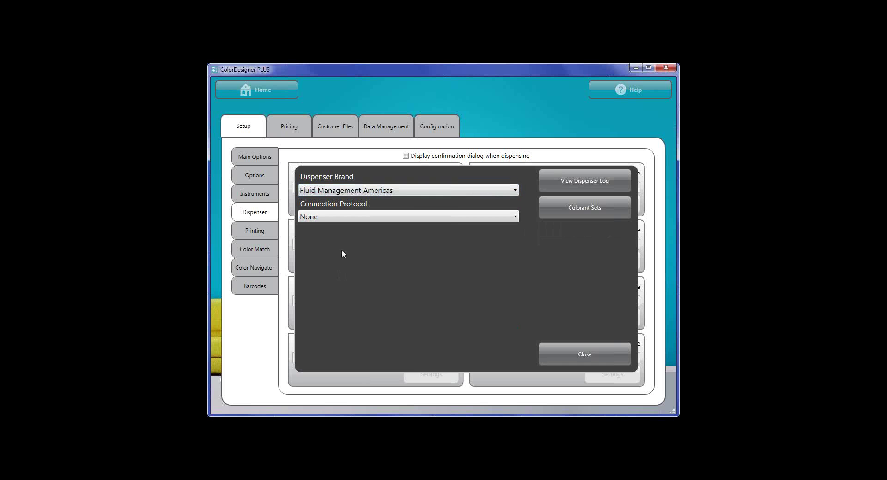
click(342, 220)
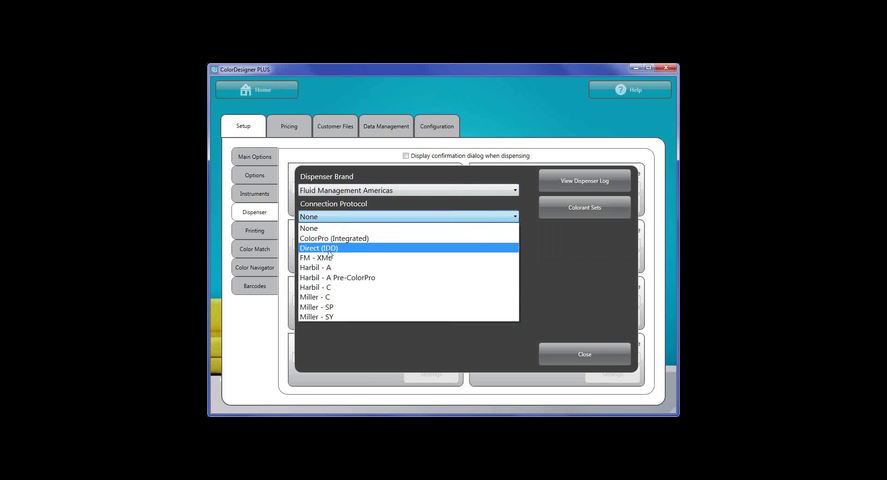
click(328, 250)
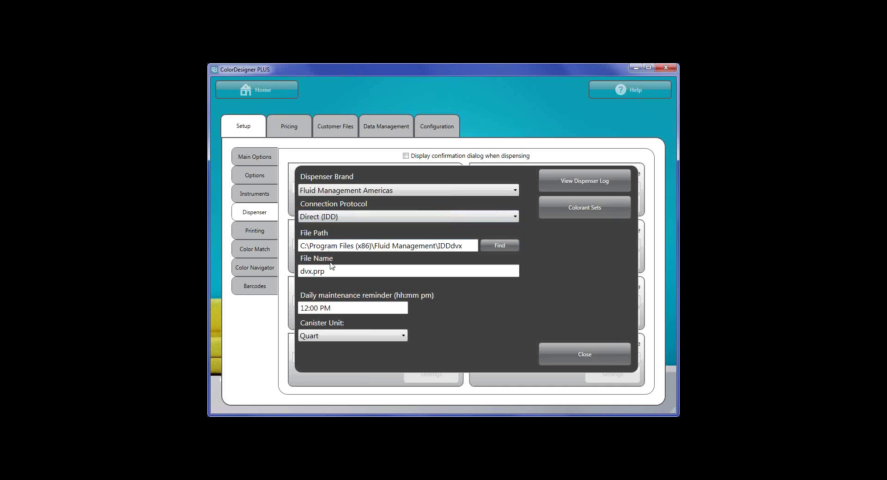
Enable all four colorant sets for dispenser #1, then return to the home screen.
click(581, 210)
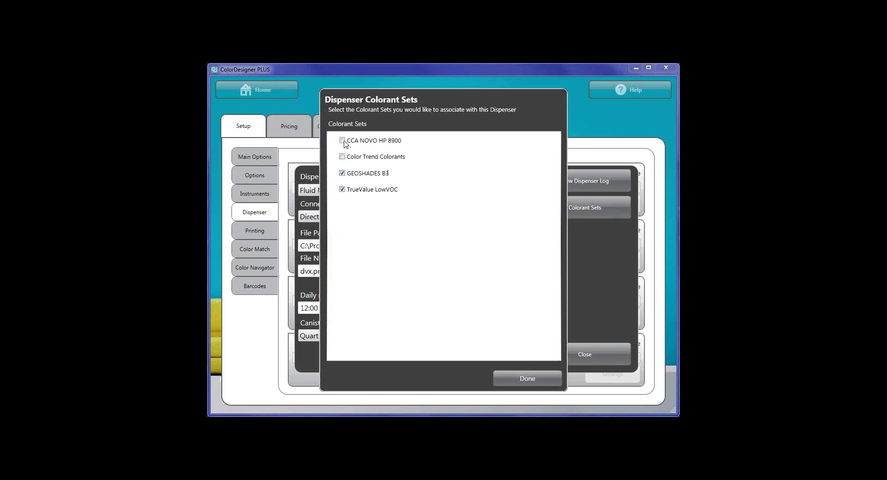
click(342, 157)
click(341, 140)
click(527, 378)
click(584, 355)
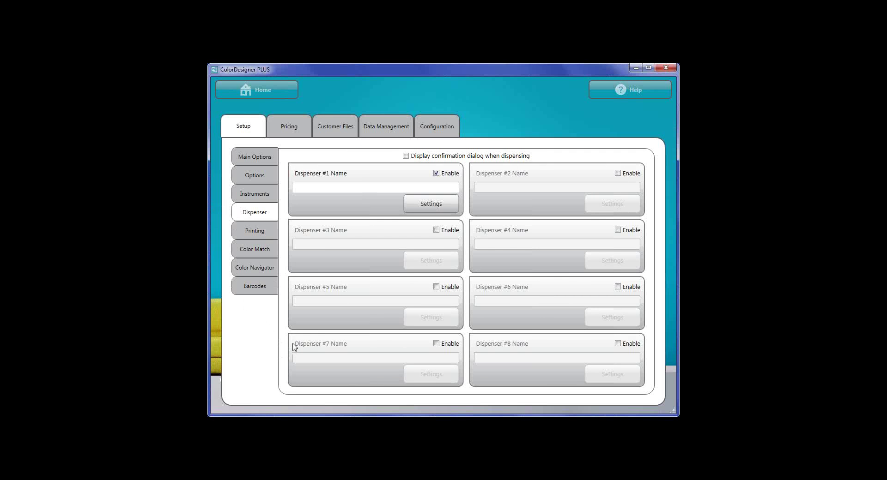
click(274, 97)
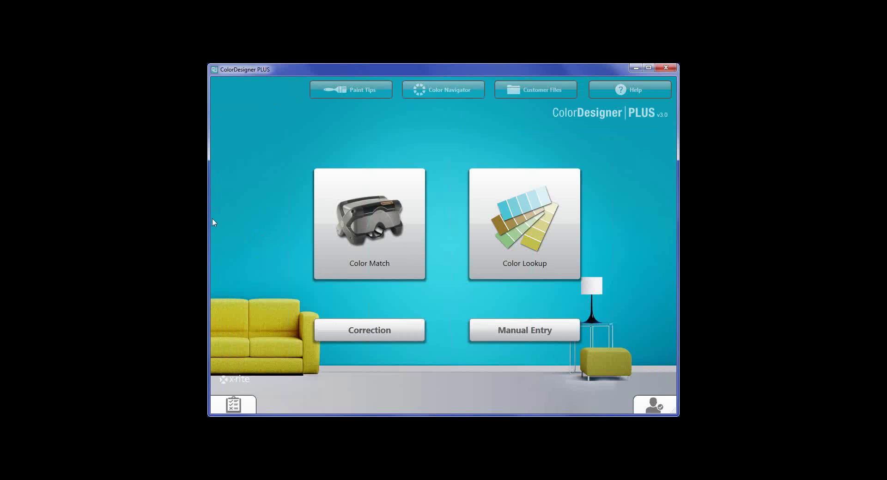
Start a measured colour match for DO IT BEST GeoShades interior latex paint.
click(373, 228)
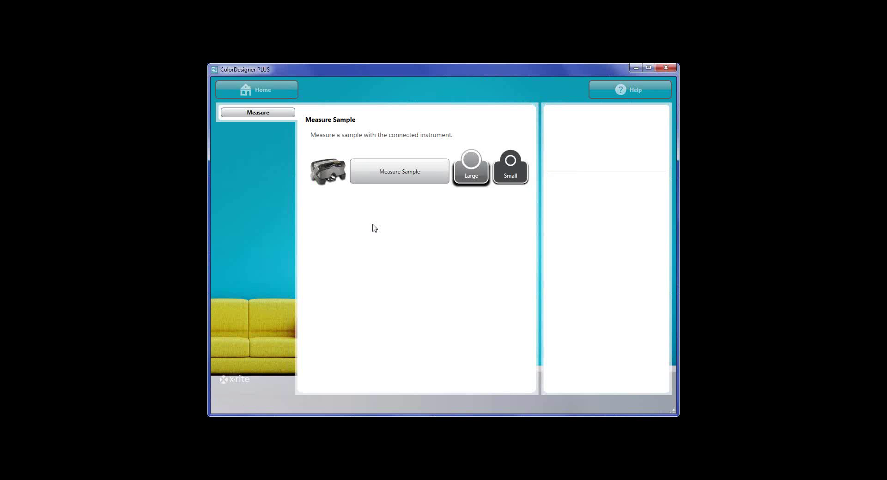
click(407, 167)
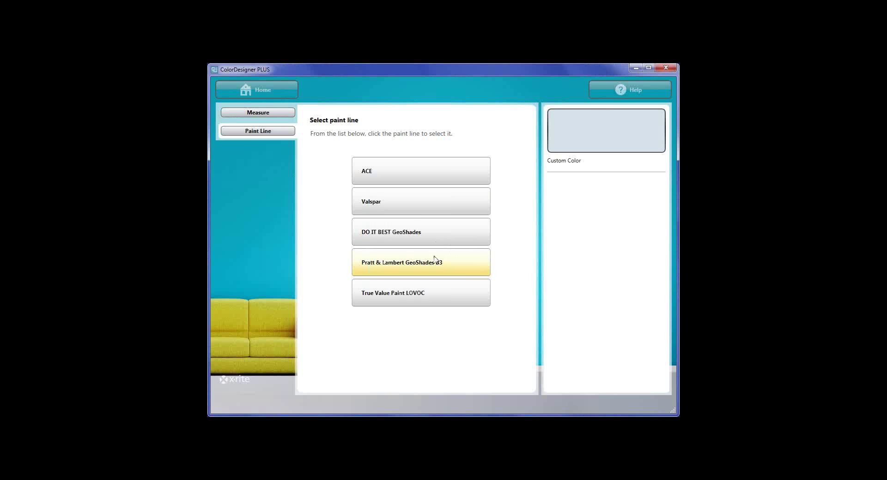
click(401, 237)
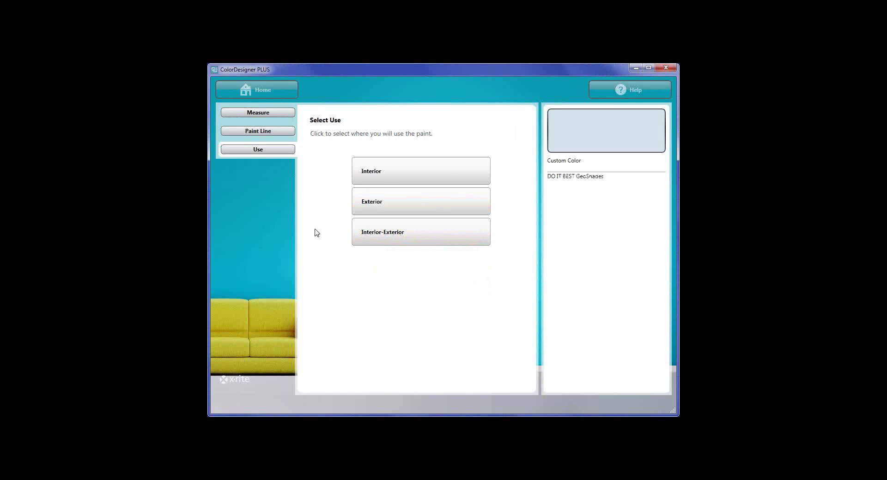
click(402, 177)
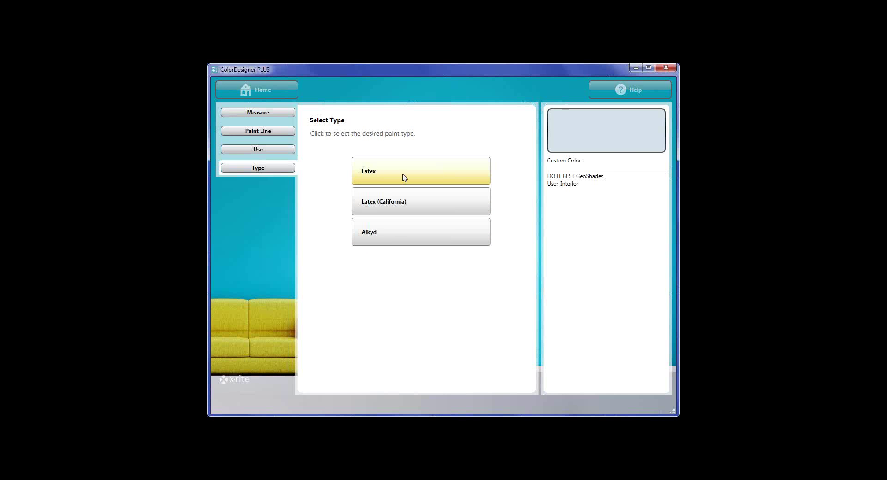
click(404, 178)
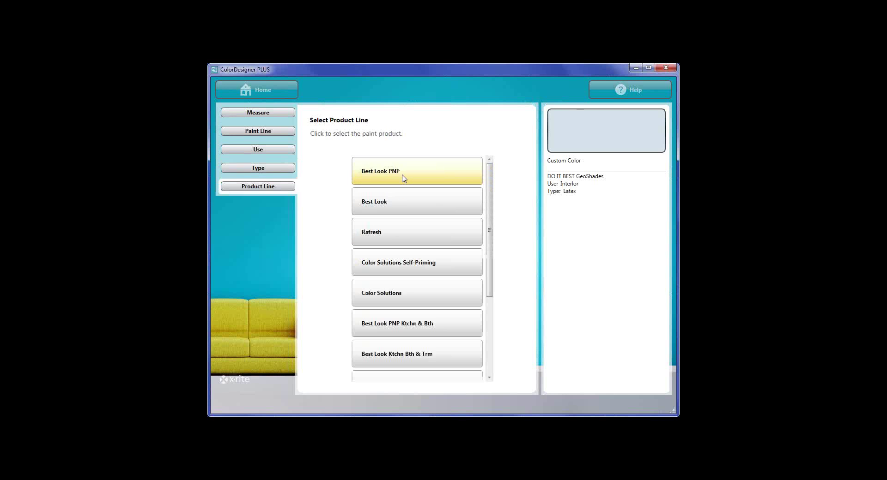
Choose the Best Look PNP product with Eggshell sheen in a Gallon can.
scroll(414, 218, down, 3)
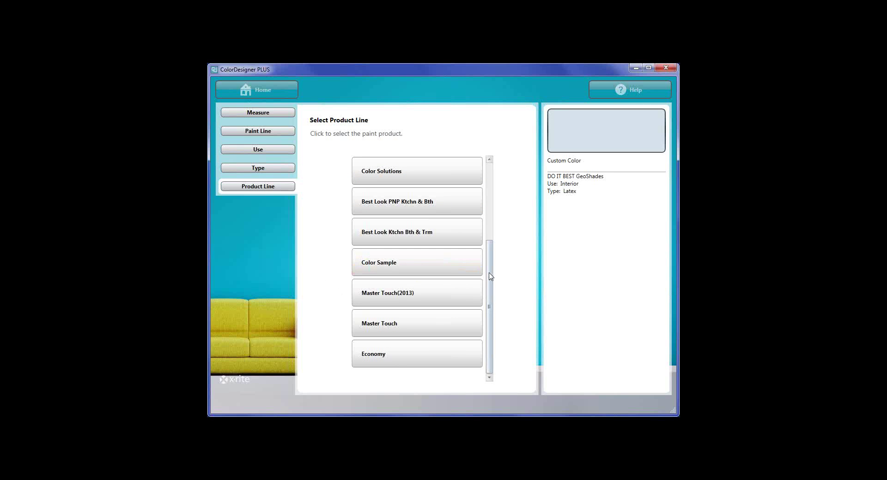
drag(489, 283, 494, 204)
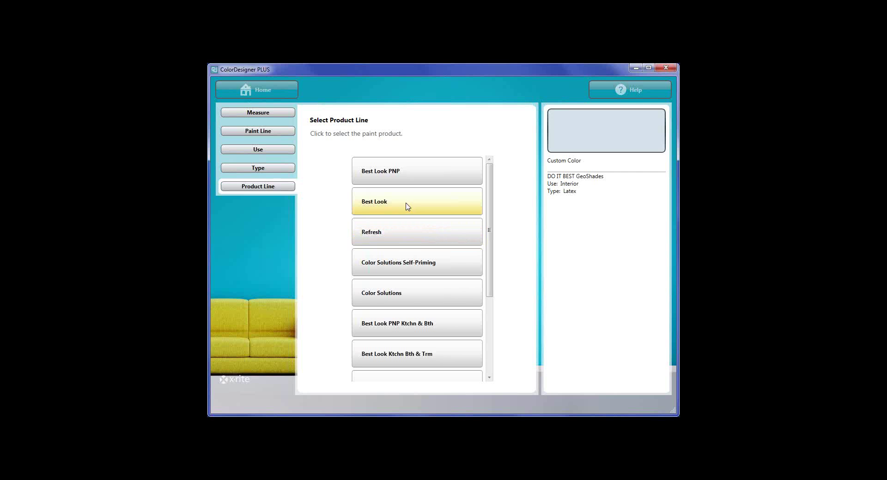
click(420, 179)
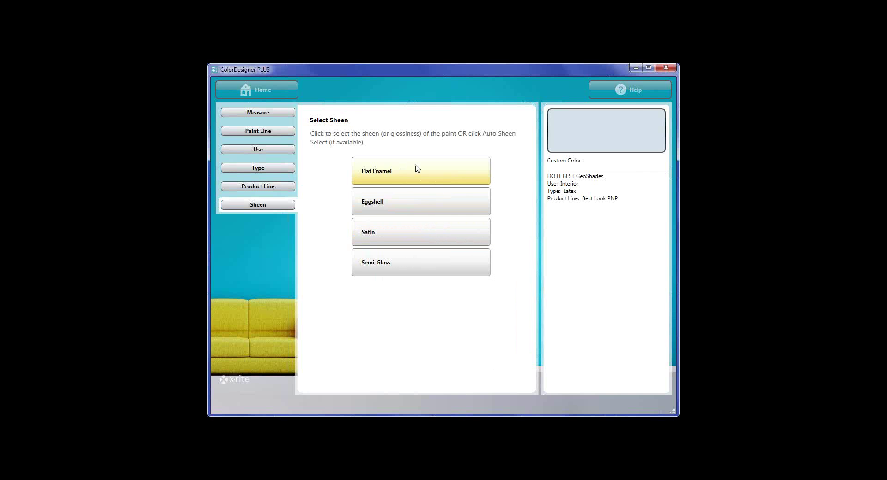
click(410, 206)
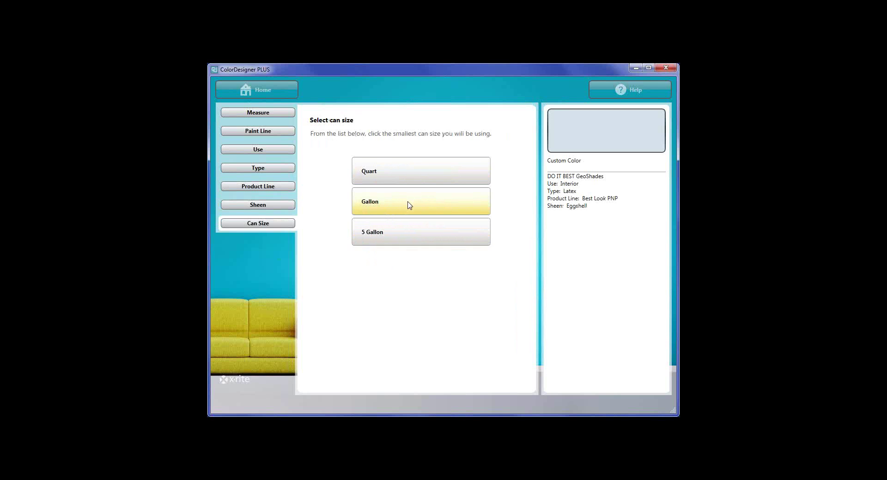
click(410, 203)
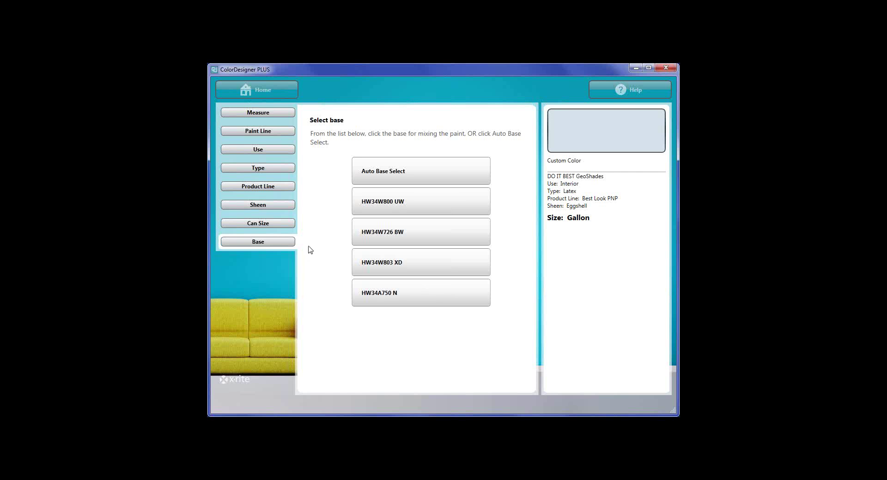
Auto-select base HW34W726 BW and load the formulas under Daylight lighting.
click(389, 178)
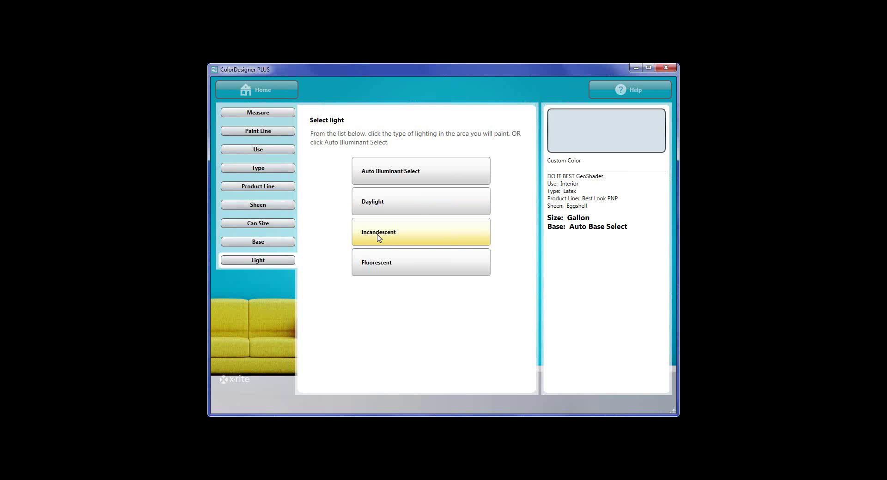
click(398, 205)
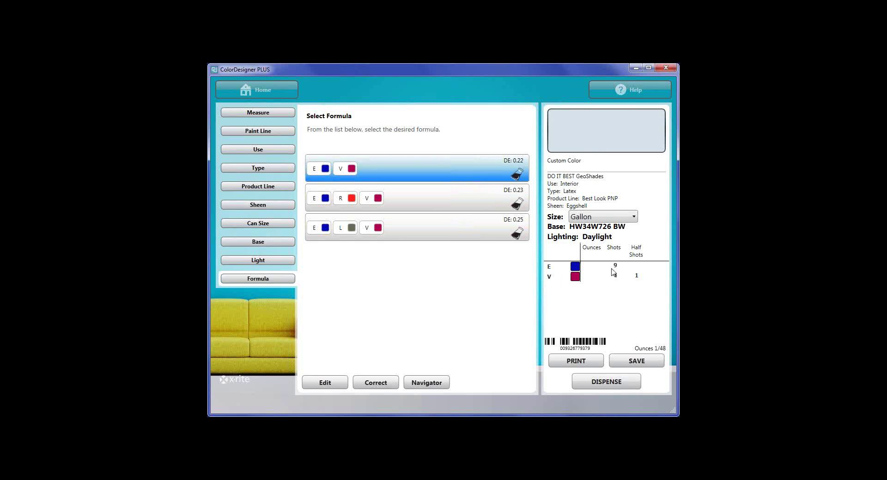
click(264, 264)
click(406, 235)
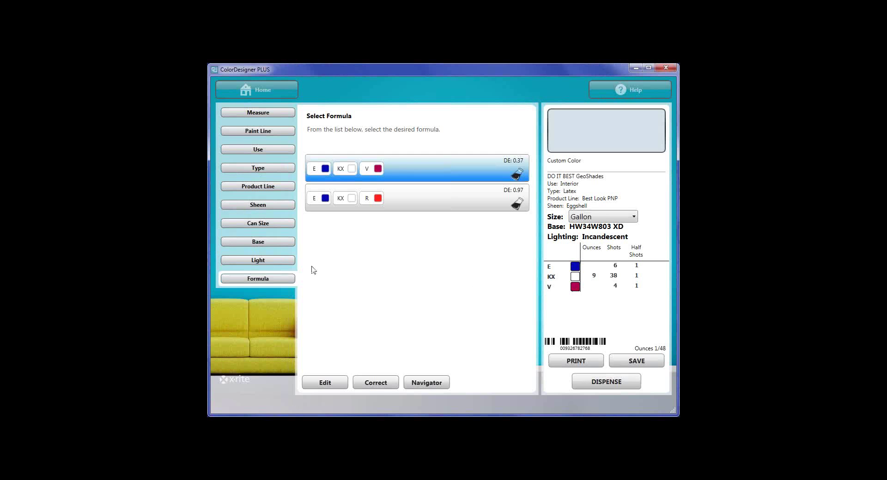
click(259, 261)
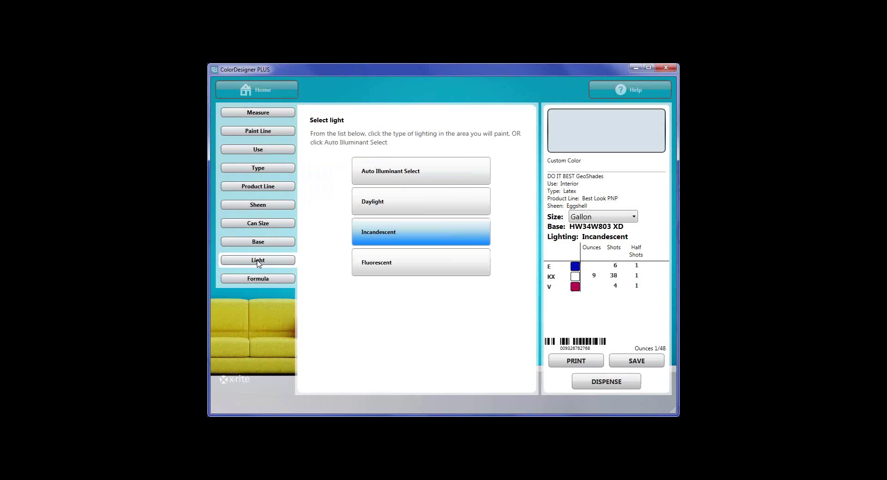
click(393, 202)
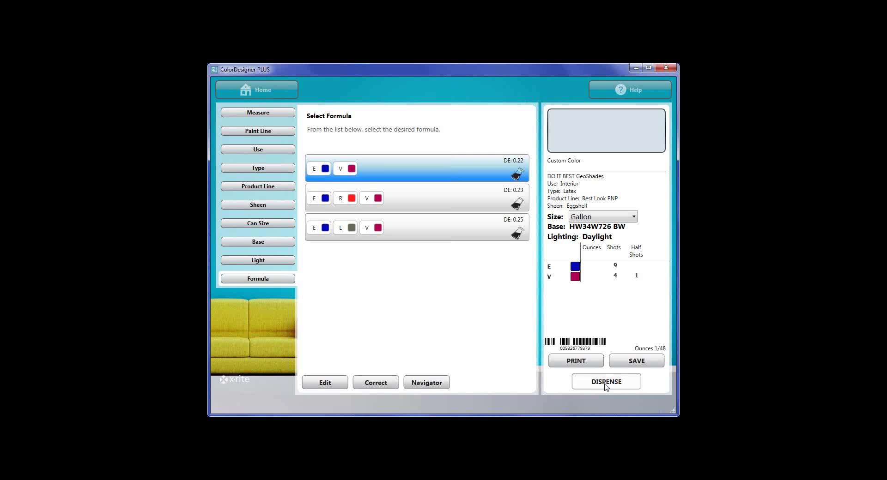
Save the formula, open an existing customer's file, and close back to Select Formula.
click(640, 365)
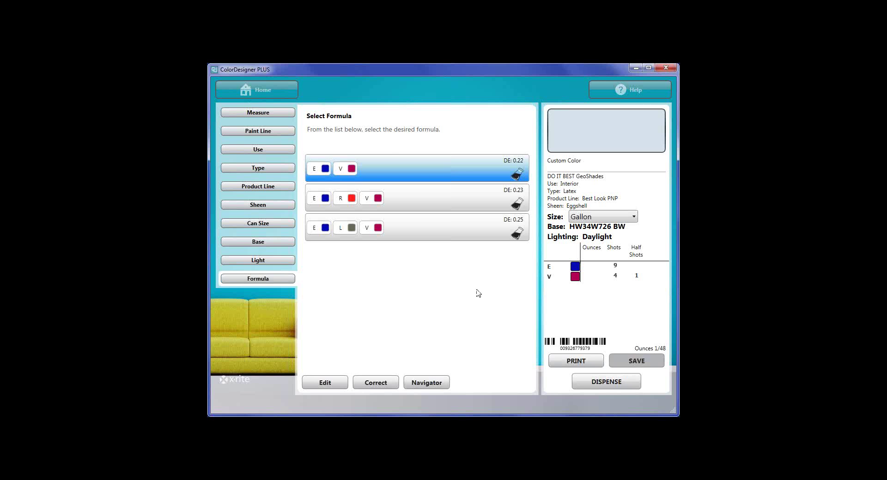
click(418, 167)
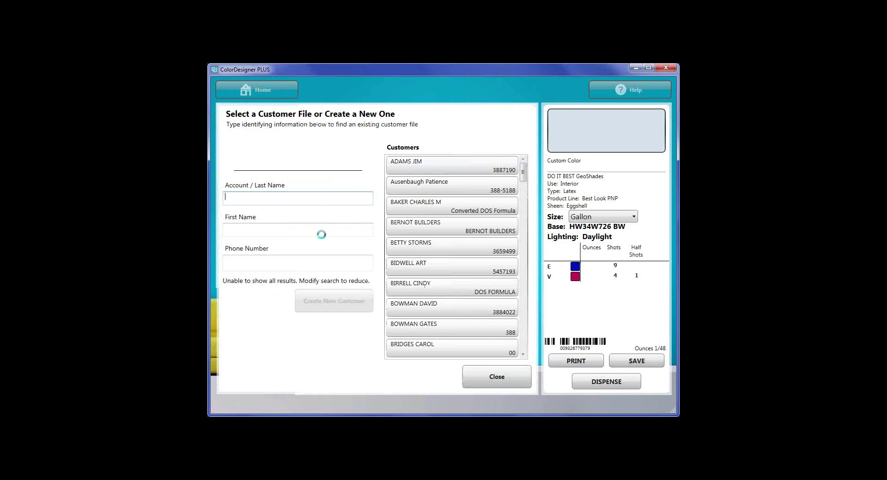
click(481, 377)
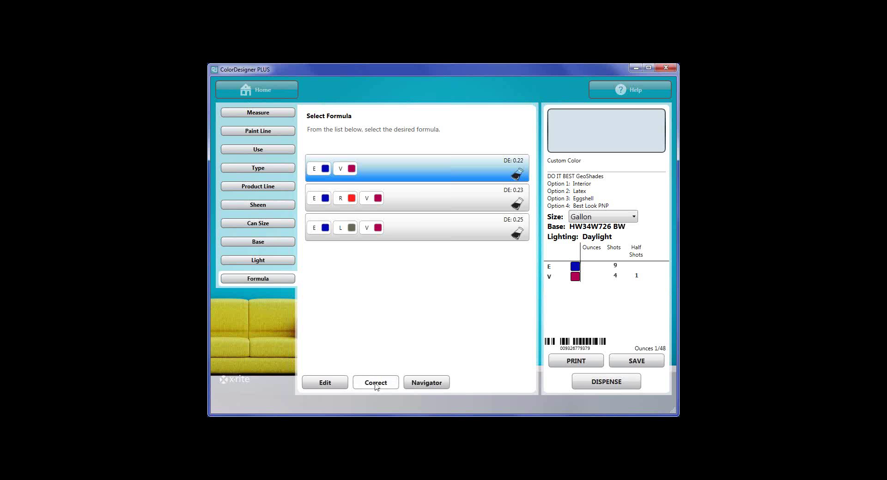
Correct a mistint by measuring the sample, yielding corrected formulas at DE 0.22 and 0.25.
click(375, 383)
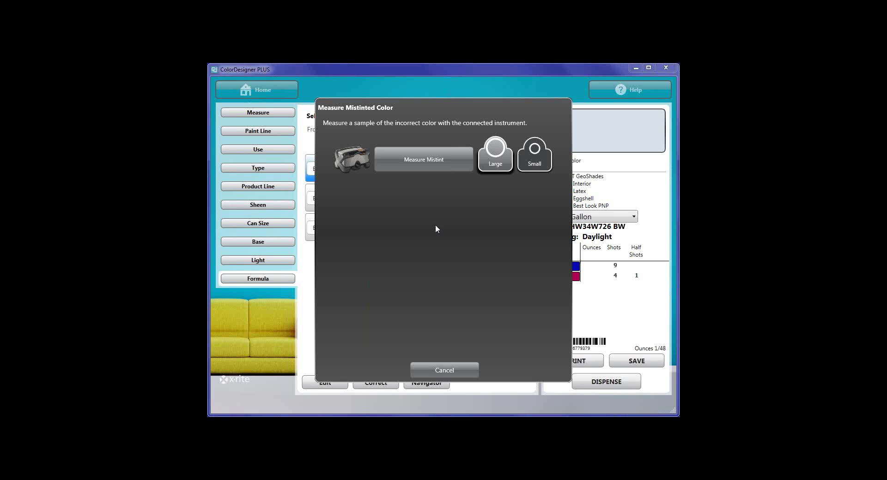
click(422, 160)
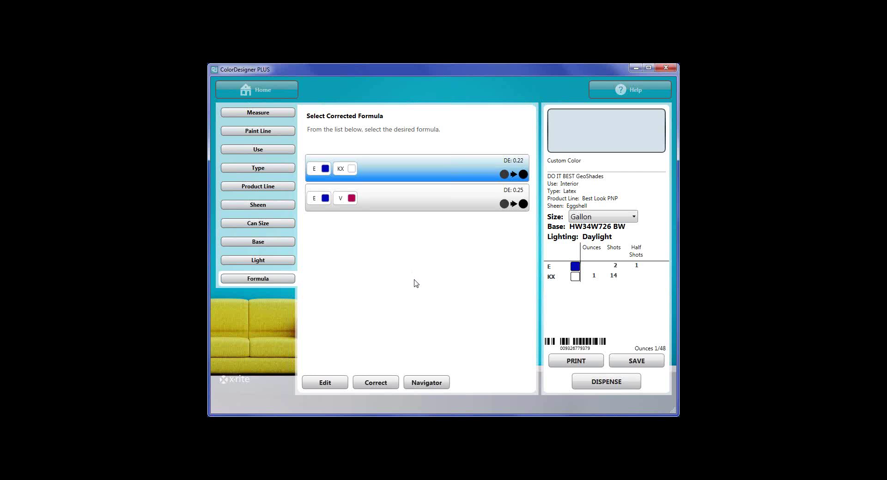
Return home and unlock the secured Configuration settings with the password.
click(257, 91)
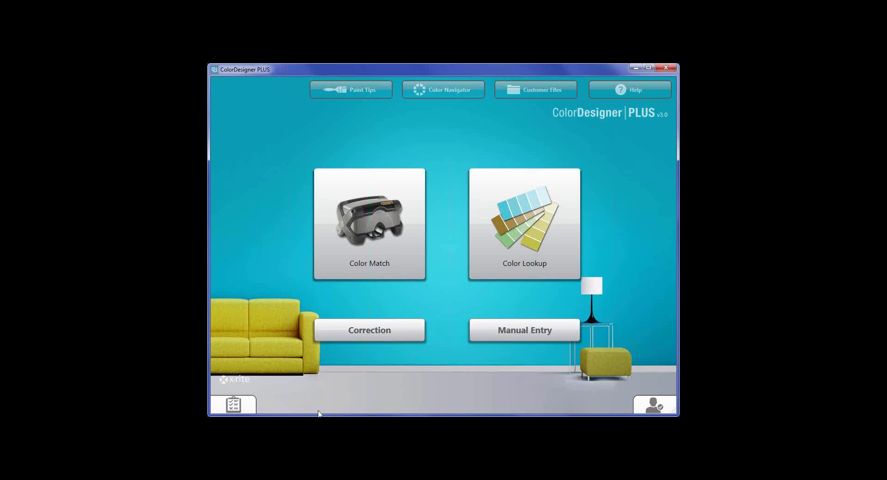
click(233, 409)
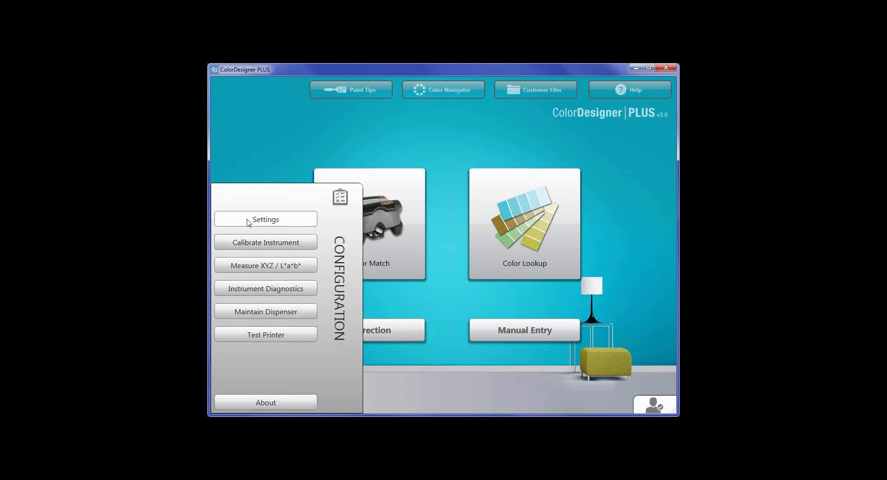
click(261, 221)
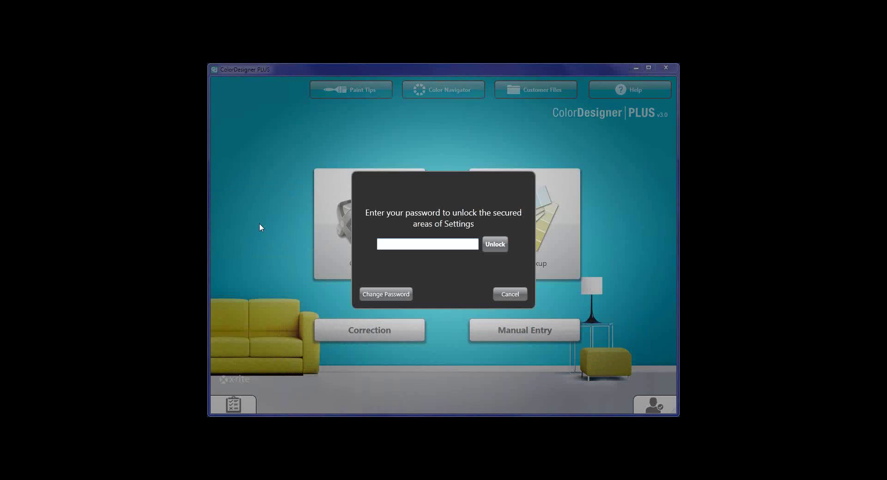
text(••••)
click(495, 245)
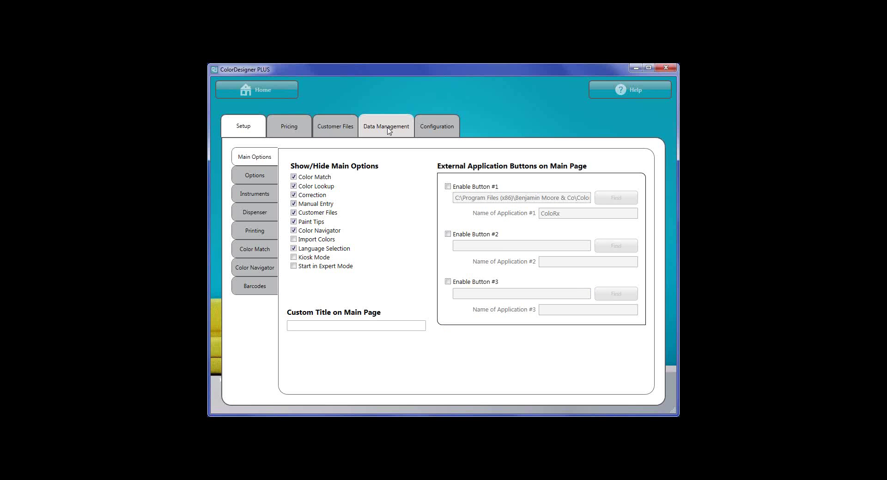
In Data Management's Paint Lines list, enable Davis Paint.
click(384, 128)
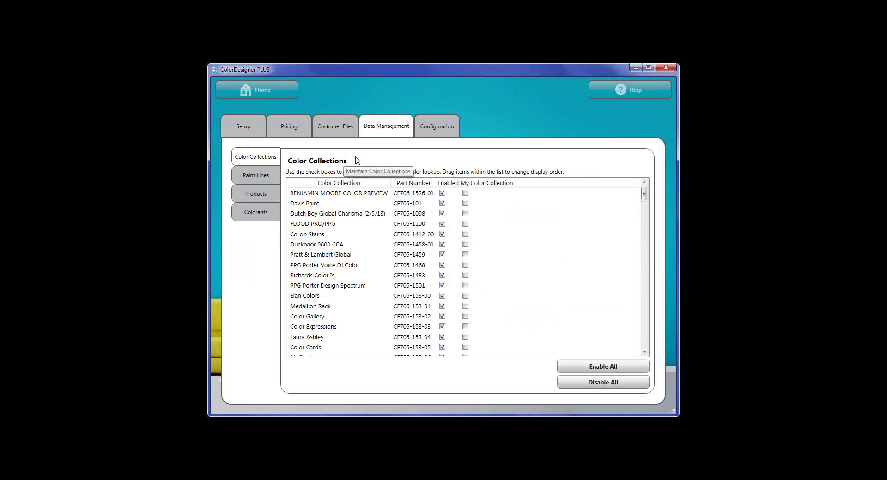
click(259, 178)
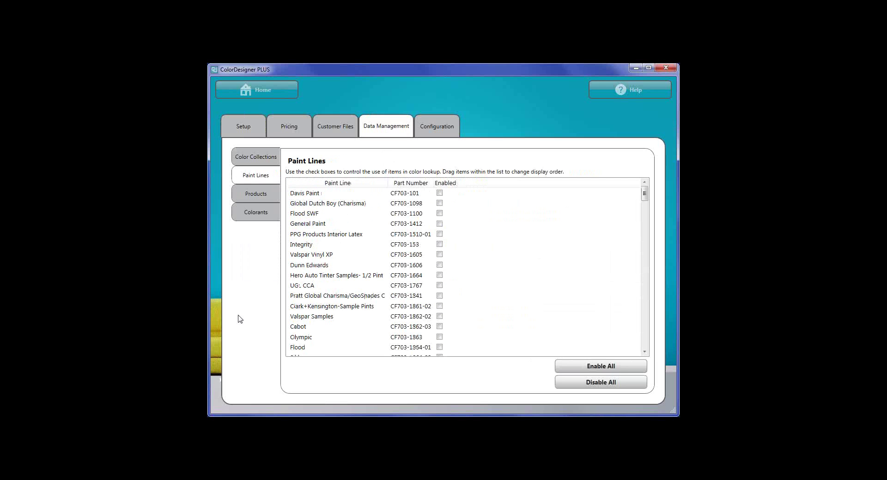
scroll(346, 258, down, 4)
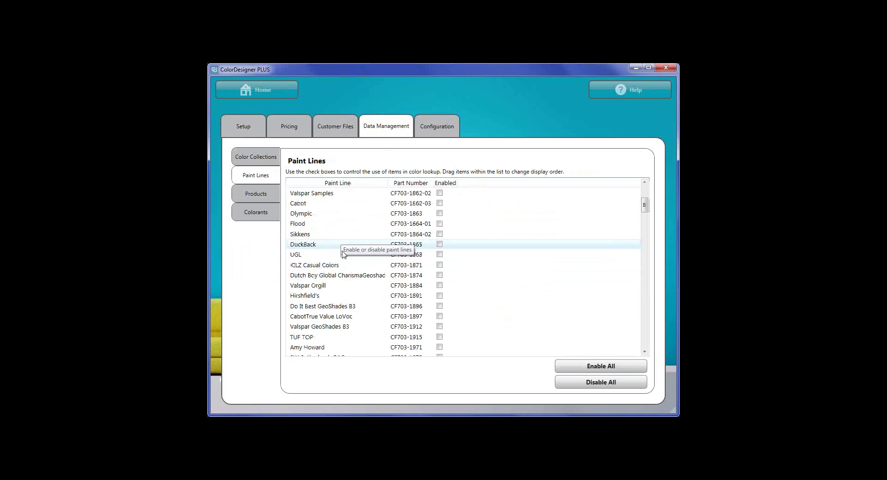
scroll(343, 254, down, 8)
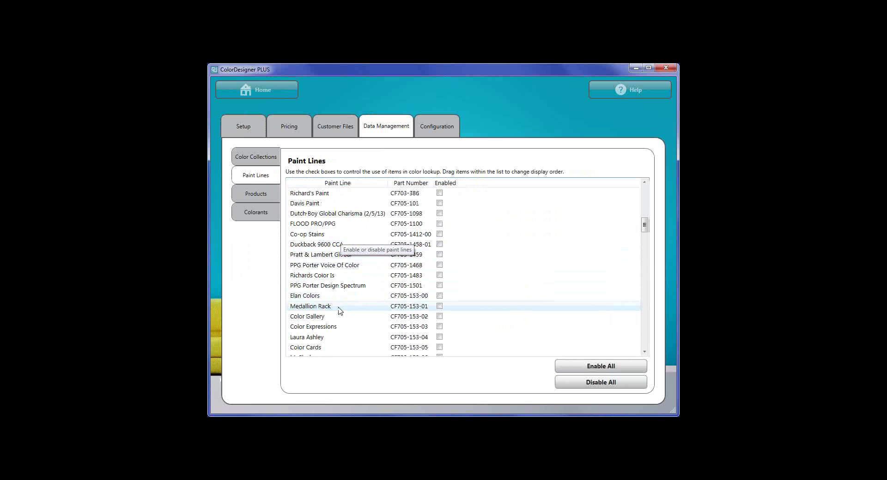
scroll(339, 309, down, 4)
scroll(342, 309, down, 15)
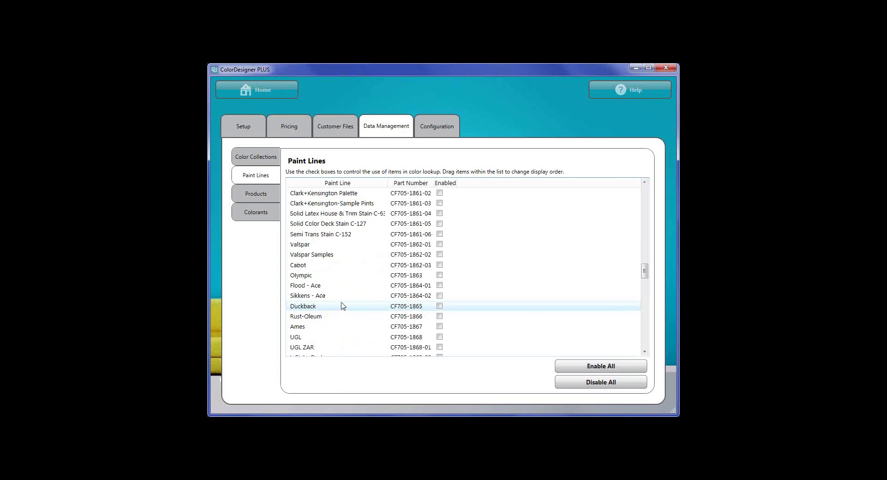
scroll(343, 306, up, 15)
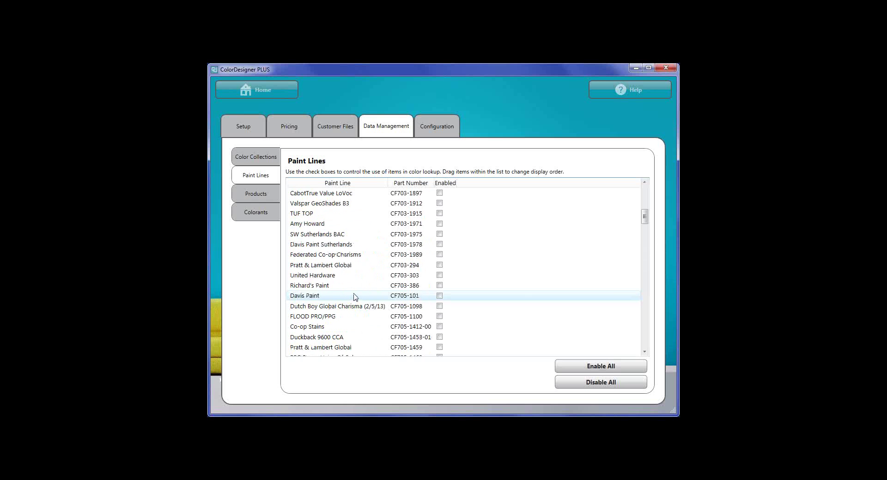
scroll(355, 297, up, 7)
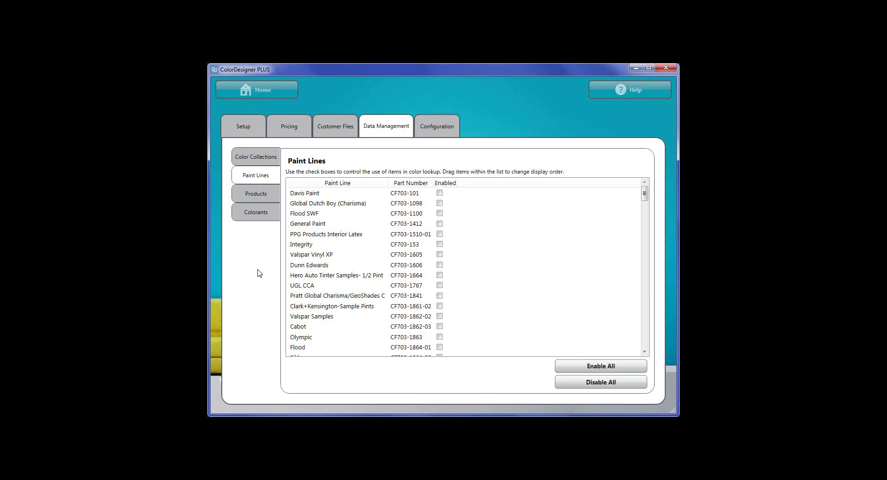
scroll(313, 265, down, 2)
scroll(313, 265, down, 12)
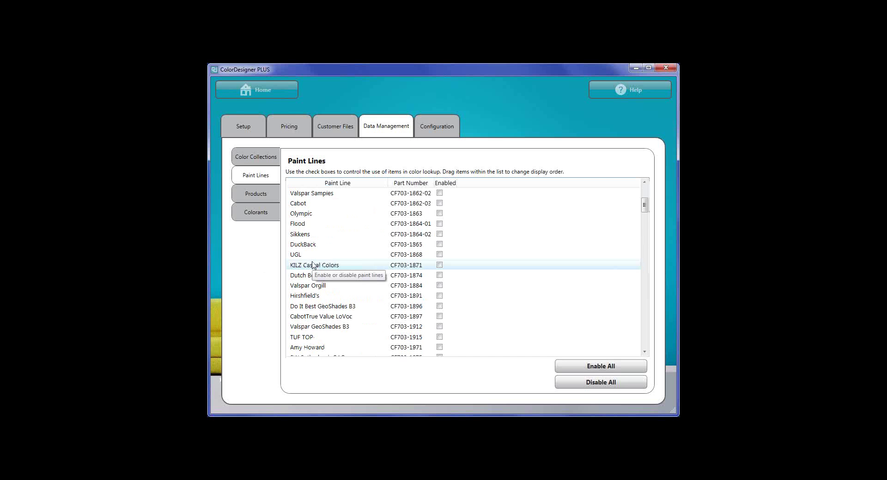
scroll(310, 263, down, 15)
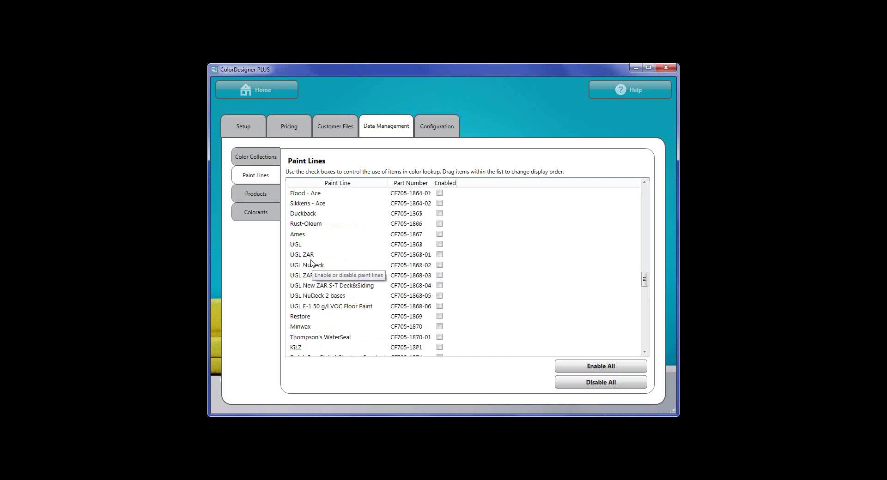
scroll(311, 264, down, 12)
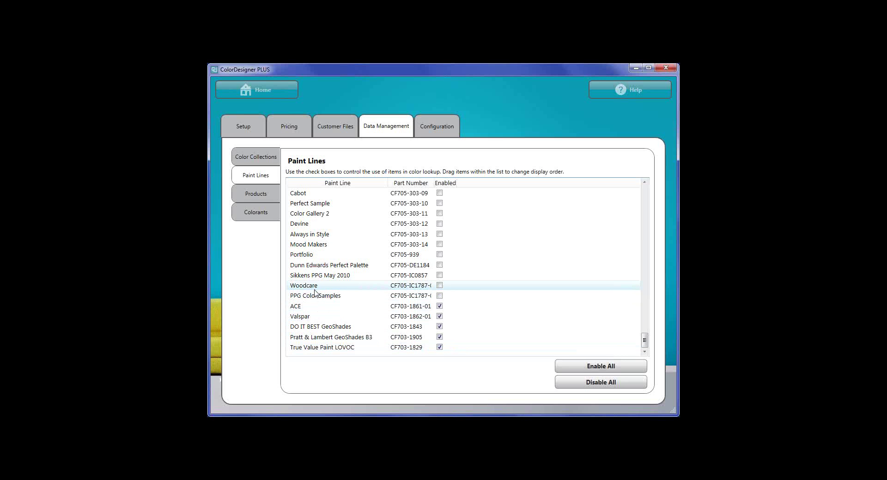
scroll(521, 295, up, 10)
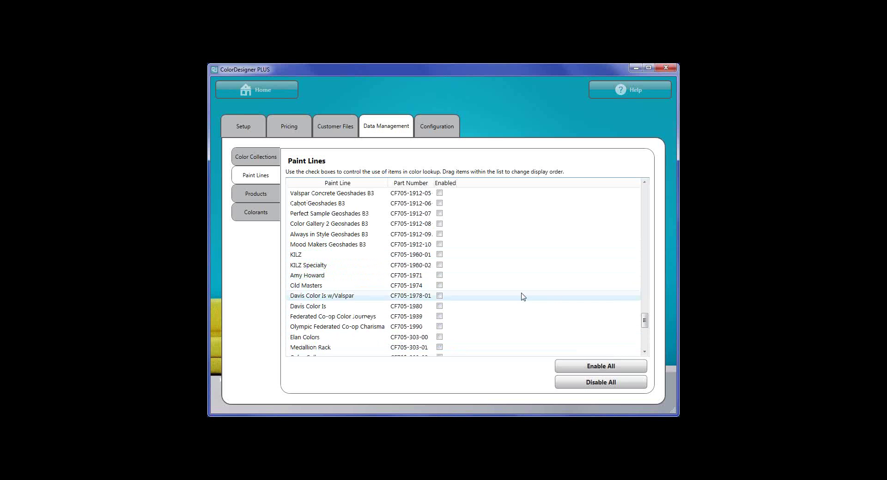
scroll(642, 296, up, 15)
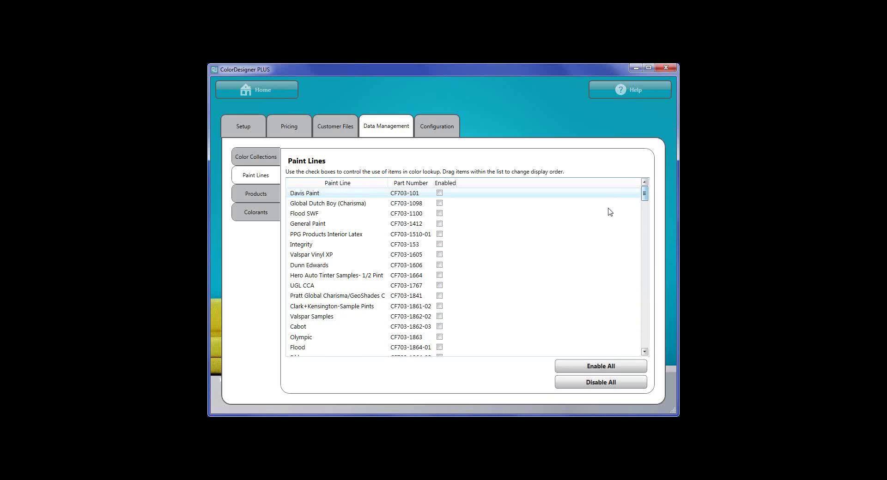
click(440, 193)
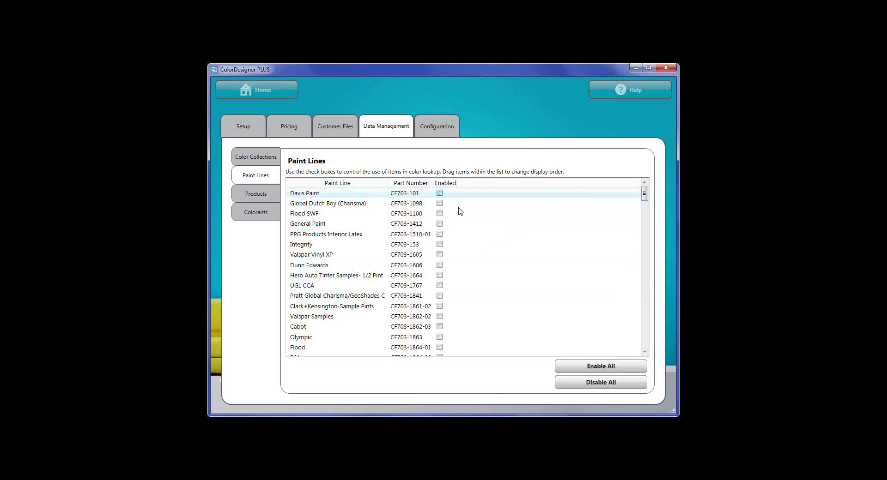
Start a colour match to check the available paint lines, then return home.
click(270, 92)
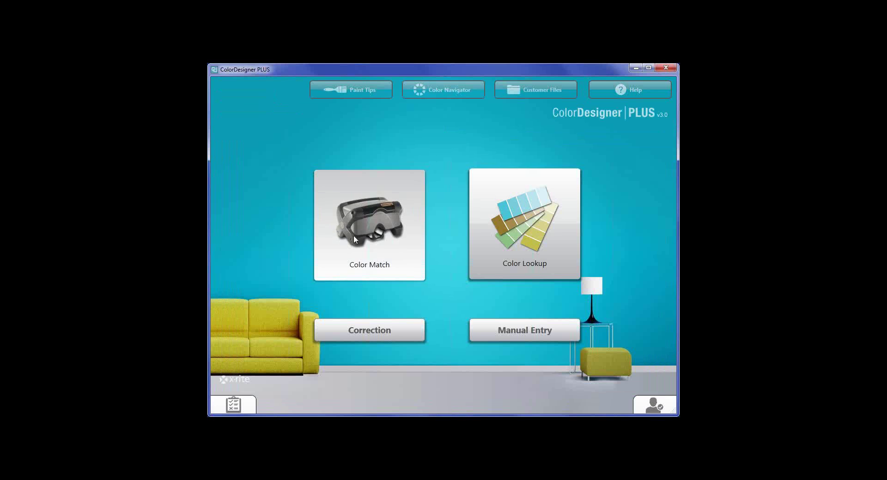
click(369, 238)
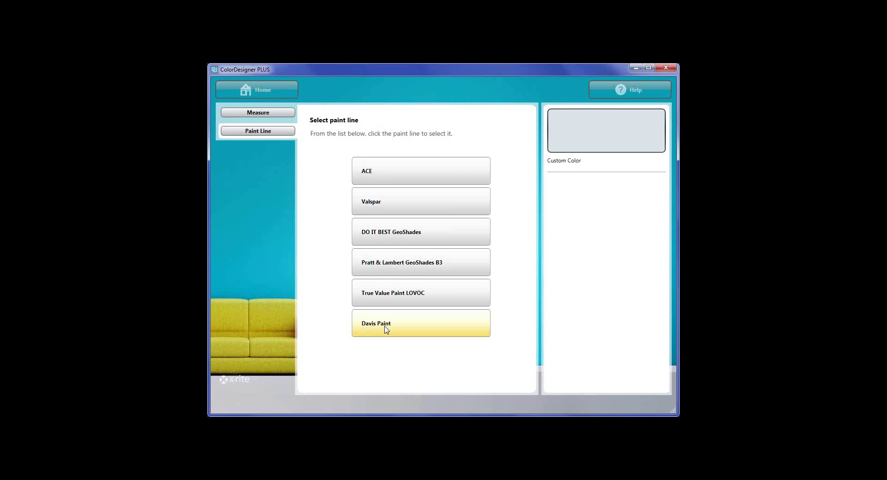
click(267, 95)
Unlock Settings with the password and disable Davis Paint under Data Management > Paint Lines.
click(237, 401)
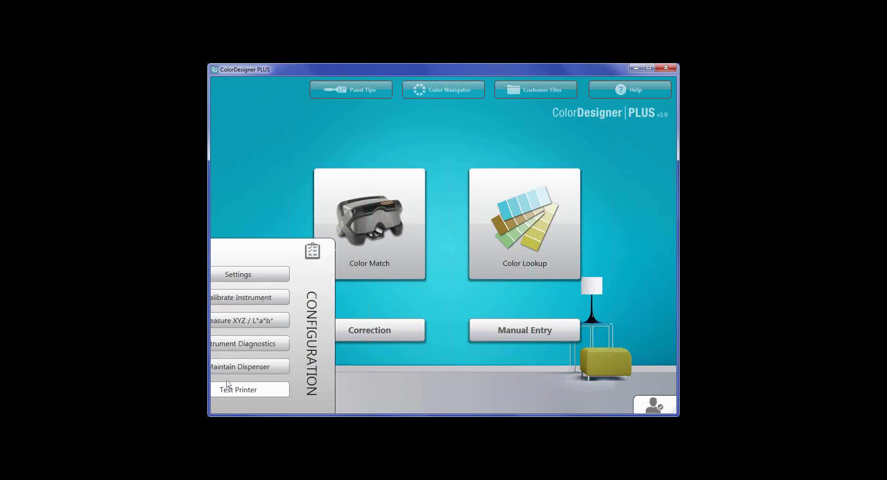
click(261, 220)
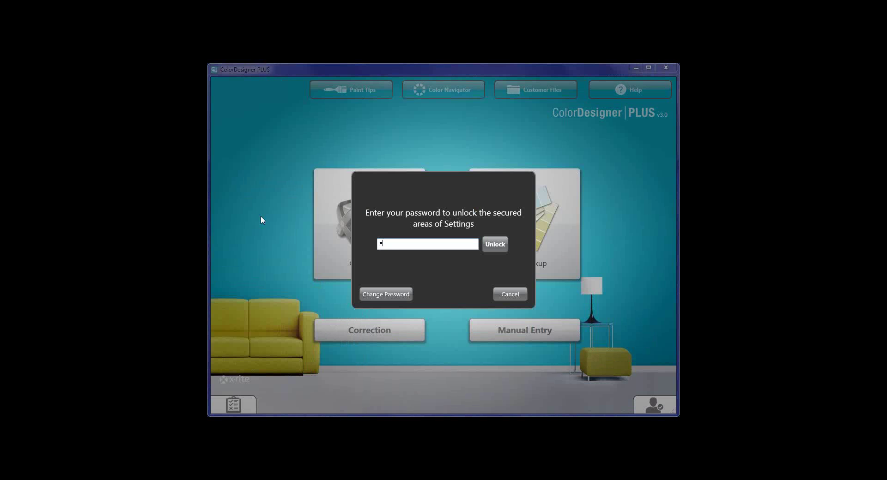
text(1234)
click(508, 247)
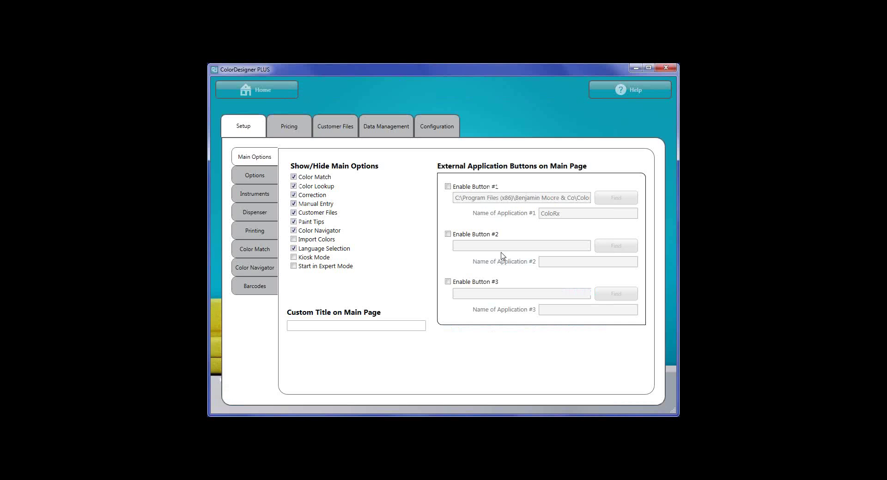
click(392, 127)
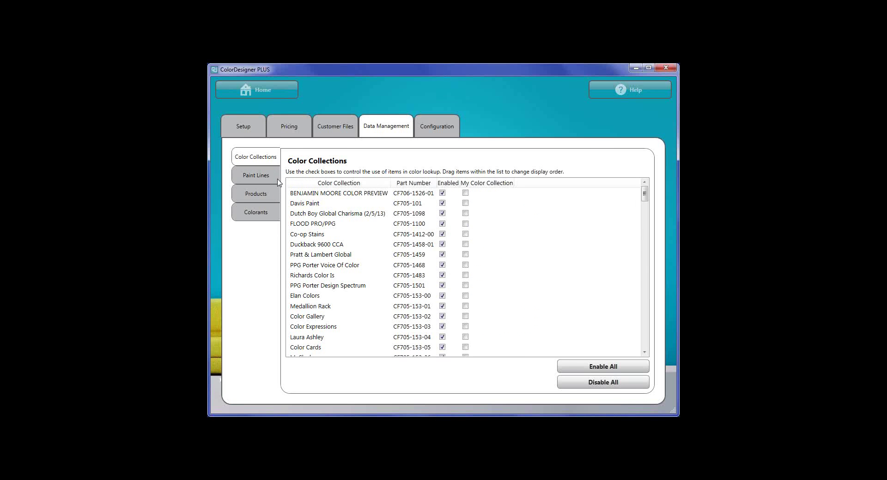
click(254, 175)
click(439, 194)
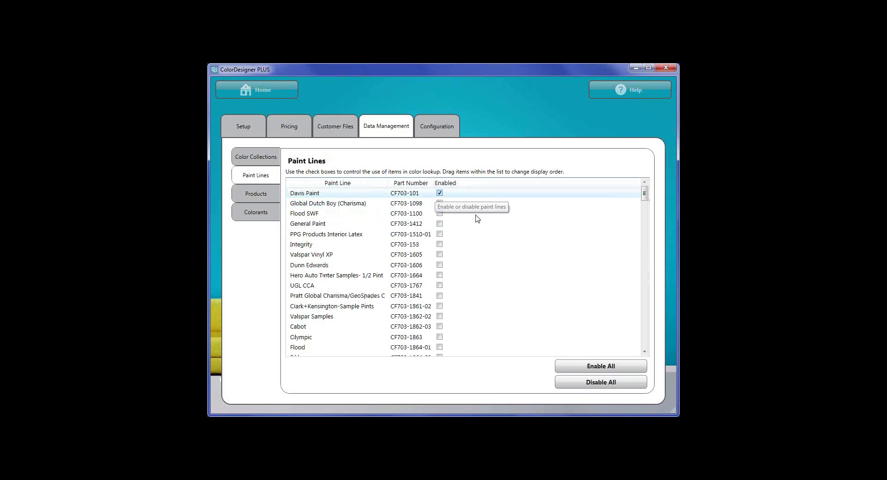
Show DO IT BEST GeoShades products and disable the four Refresh Int Ltx products.
click(255, 194)
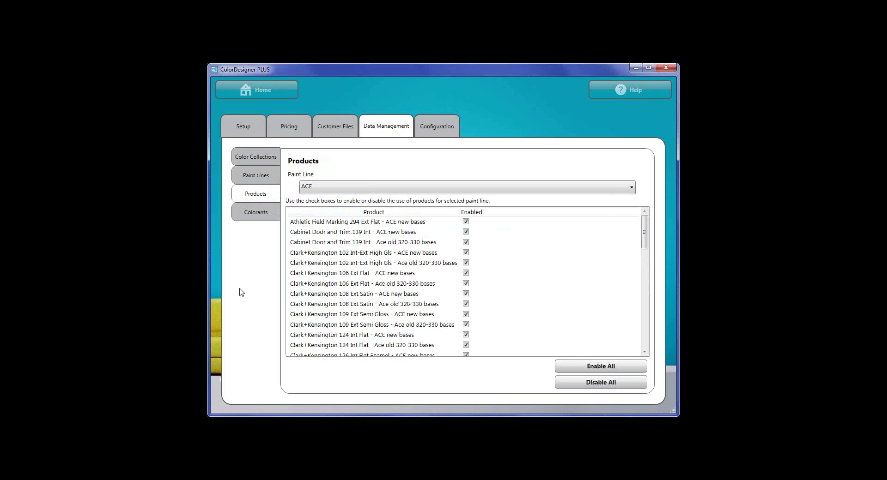
click(326, 188)
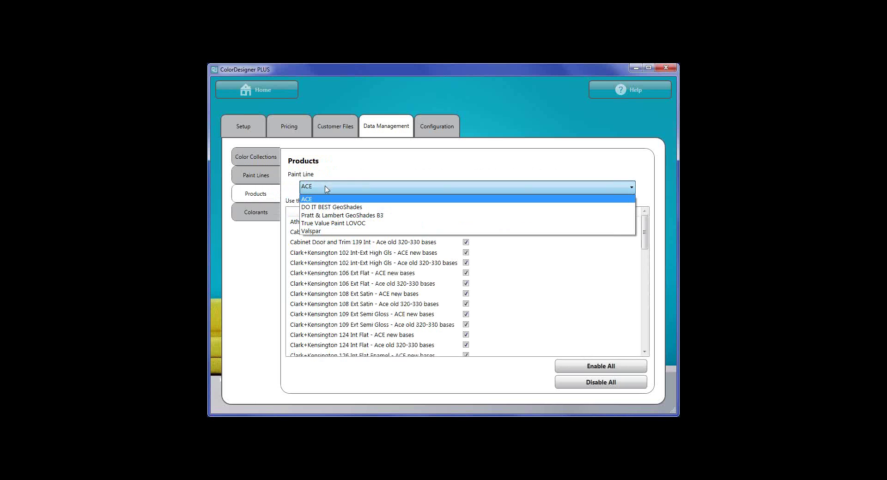
click(317, 212)
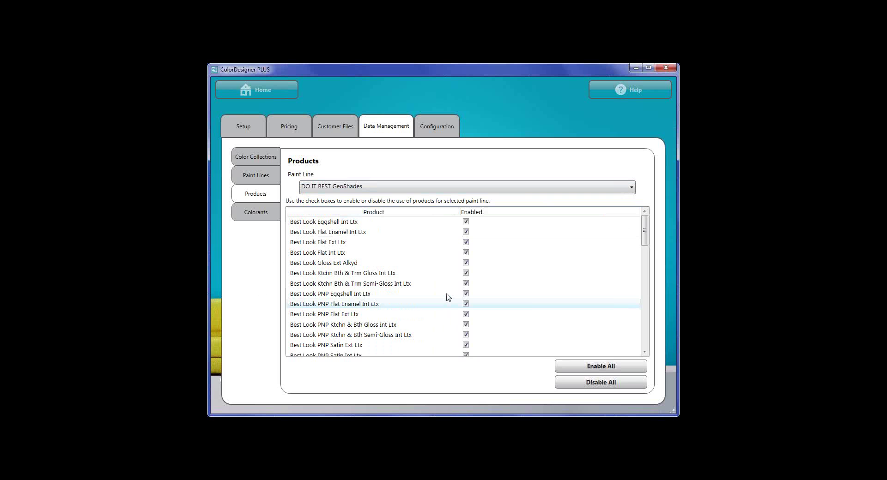
scroll(447, 296, down, 5)
scroll(447, 295, down, 9)
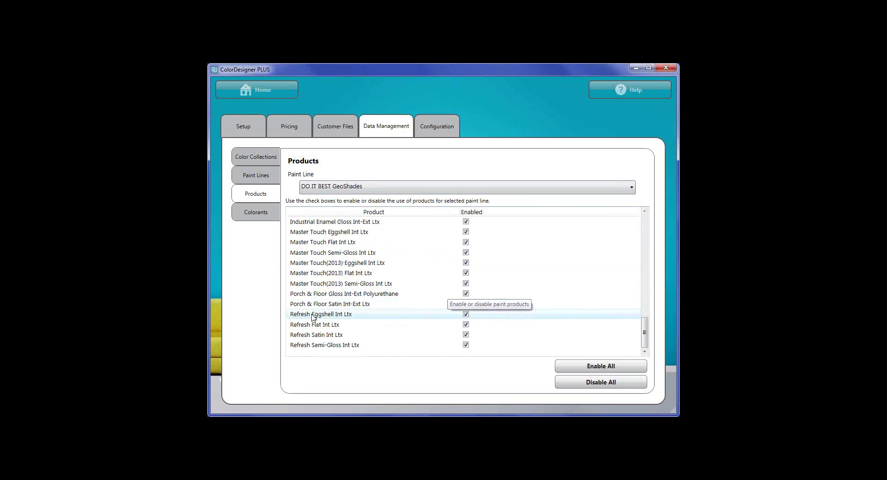
click(465, 315)
click(466, 325)
click(465, 335)
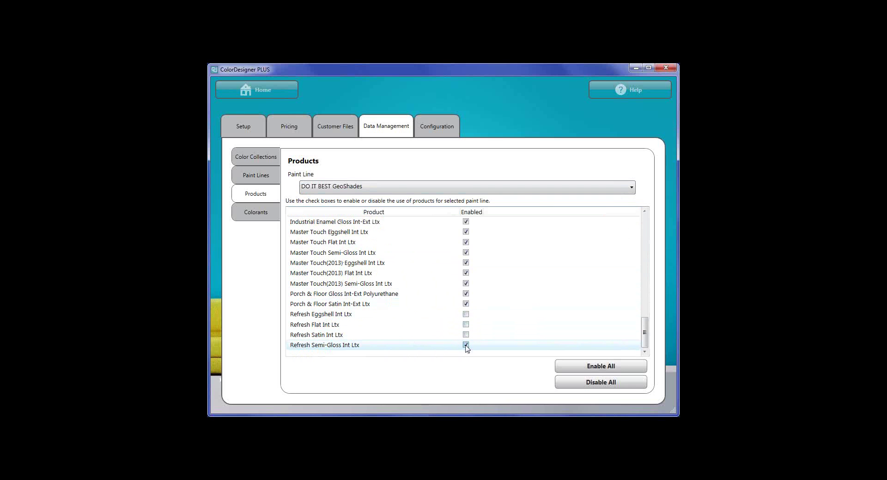
click(466, 345)
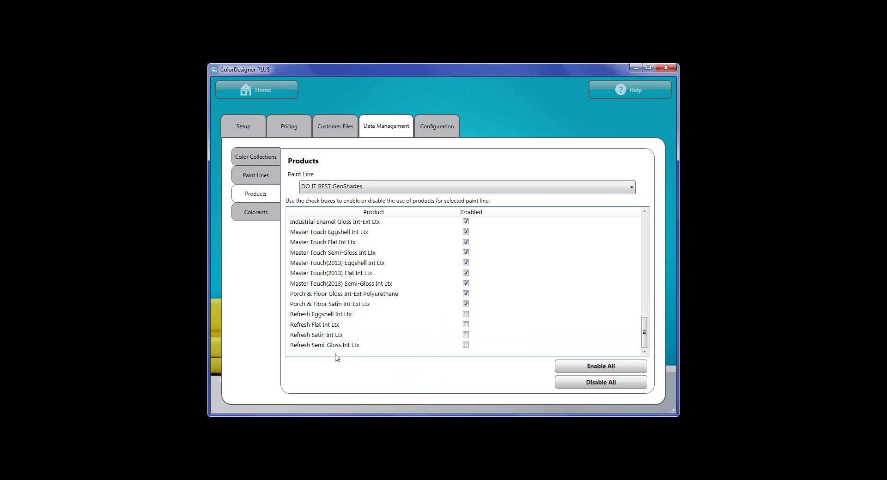
Re-enable the Refresh Eggshell, Flat, Satin and Semi-Gloss products, then return home.
click(466, 315)
click(465, 325)
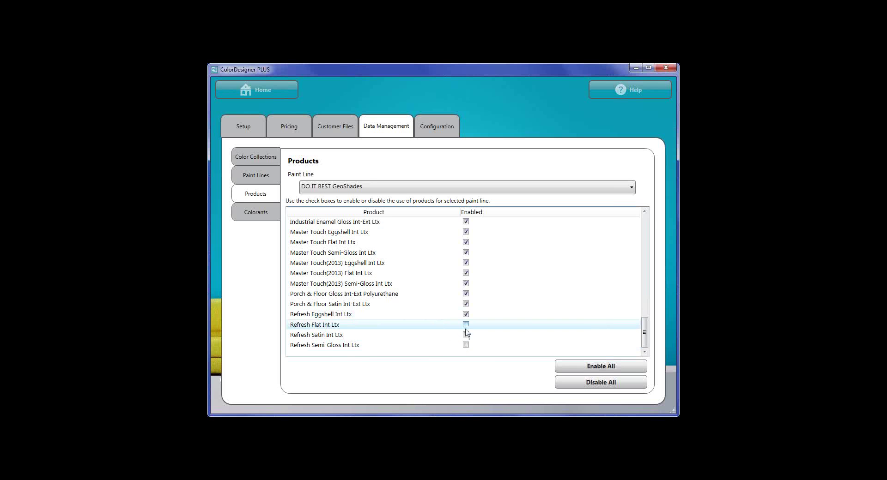
click(466, 335)
click(466, 345)
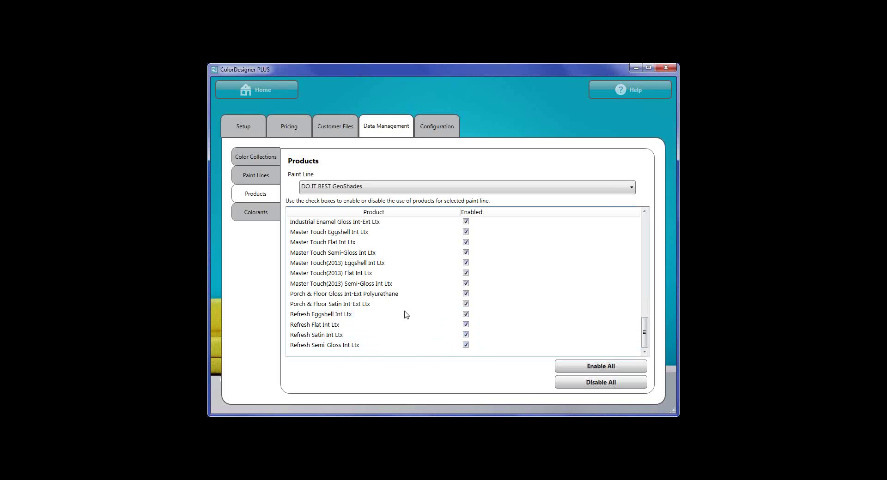
click(253, 91)
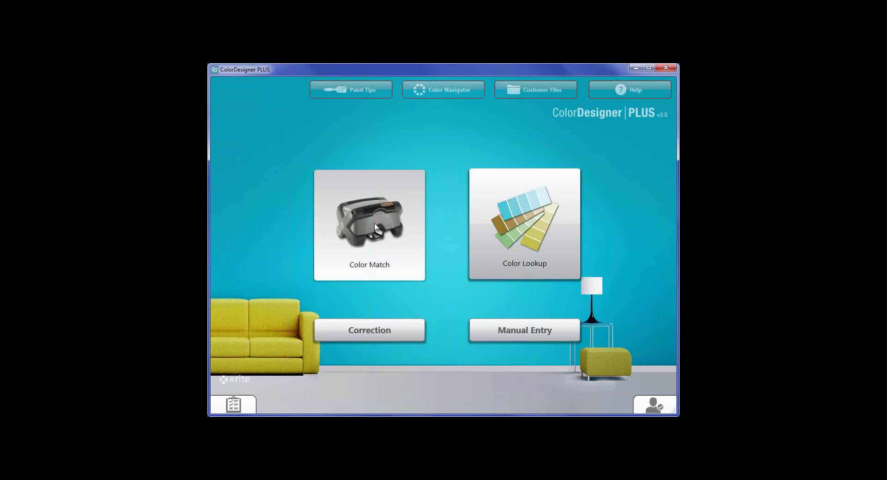
click(316, 230)
click(368, 179)
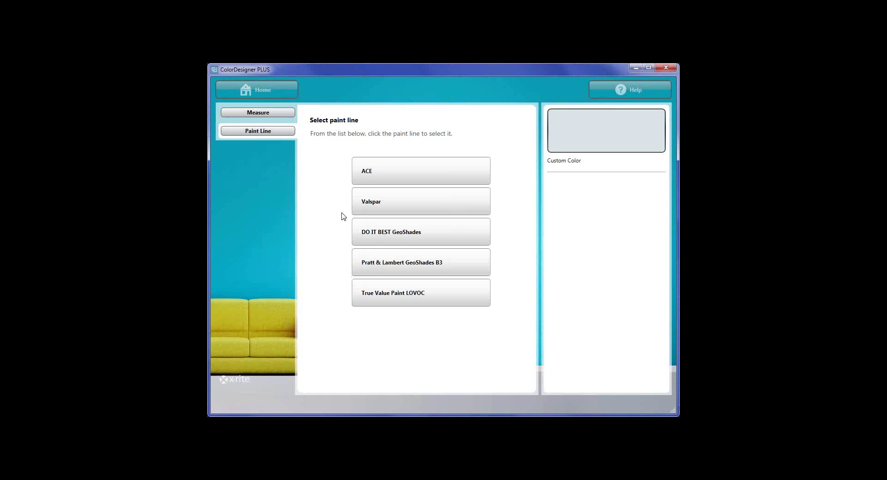
click(422, 234)
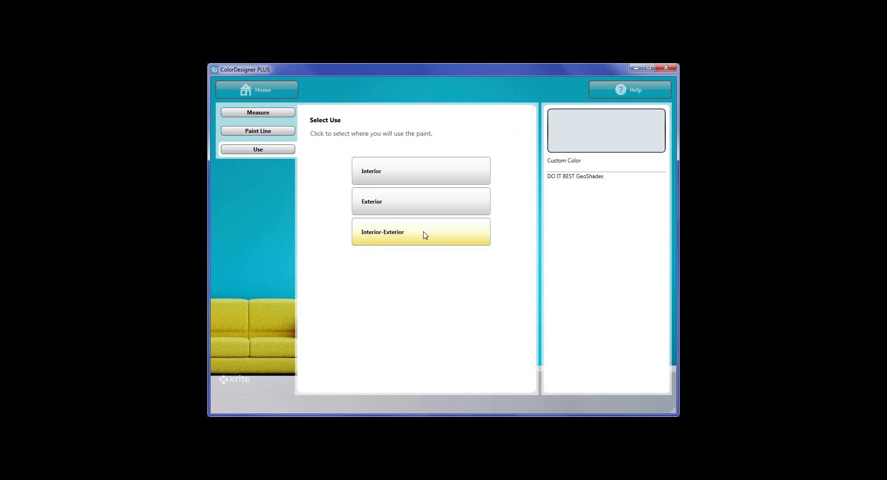
click(417, 173)
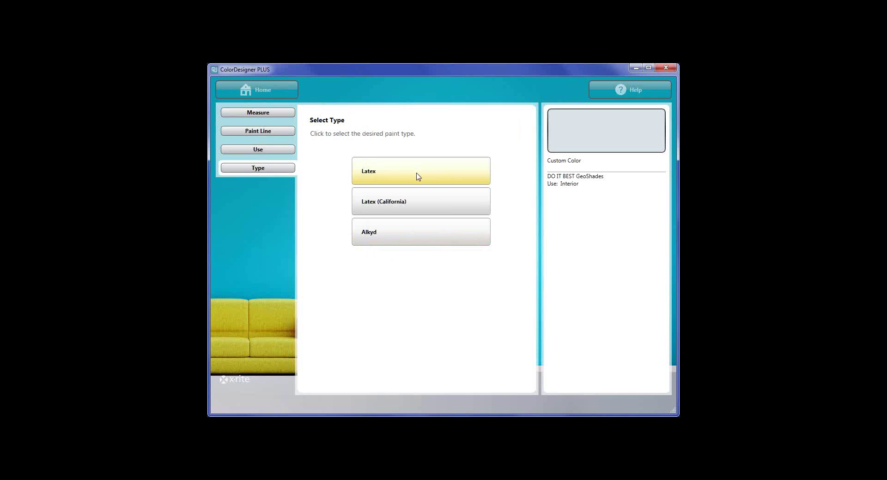
click(418, 176)
scroll(429, 256, down, 3)
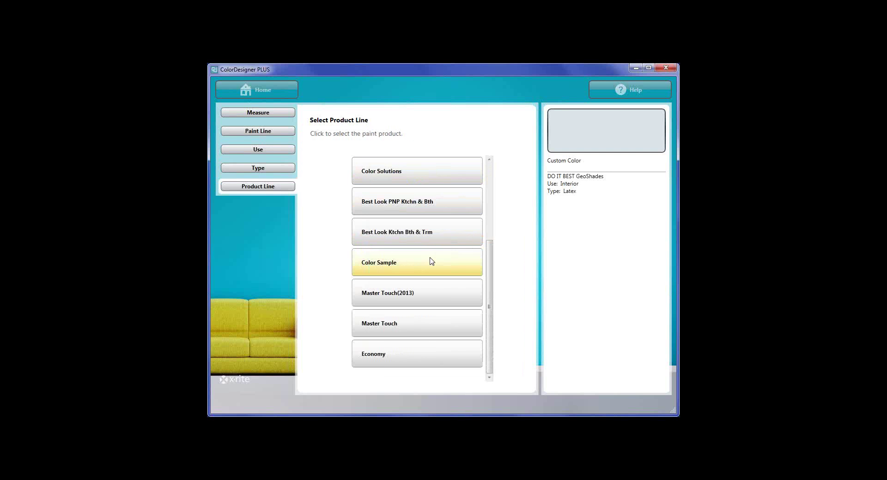
scroll(421, 310, up, 3)
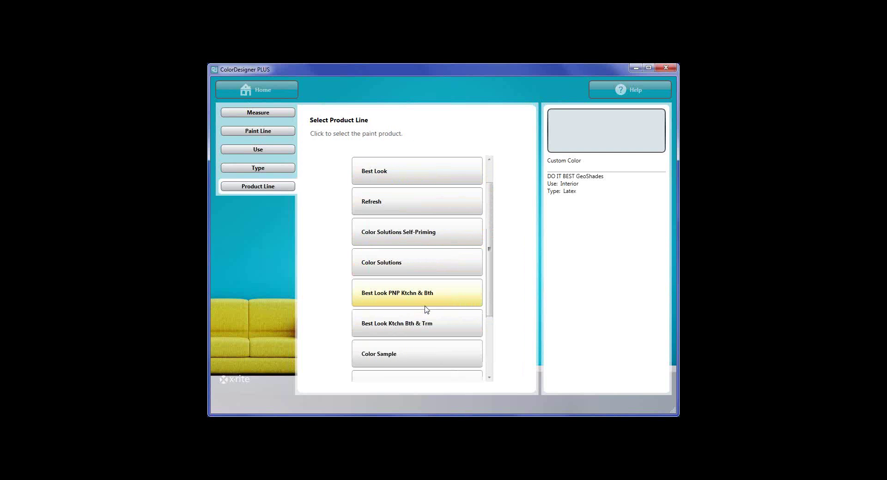
click(394, 208)
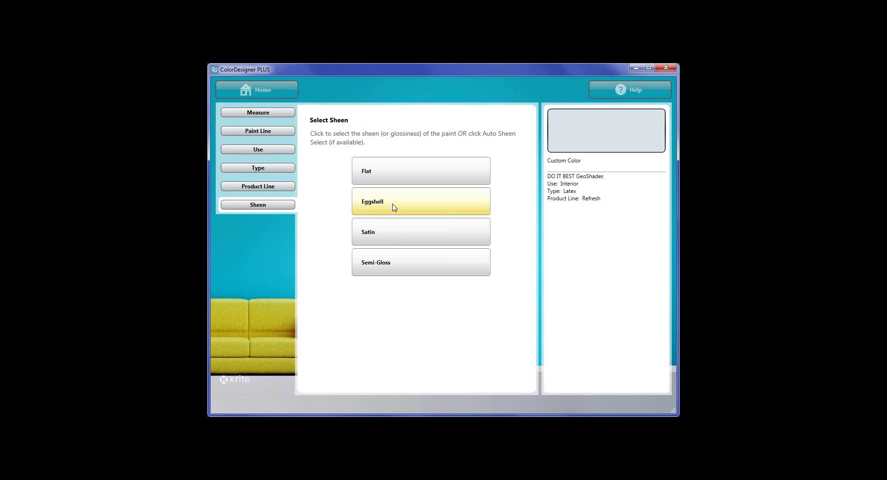
click(394, 207)
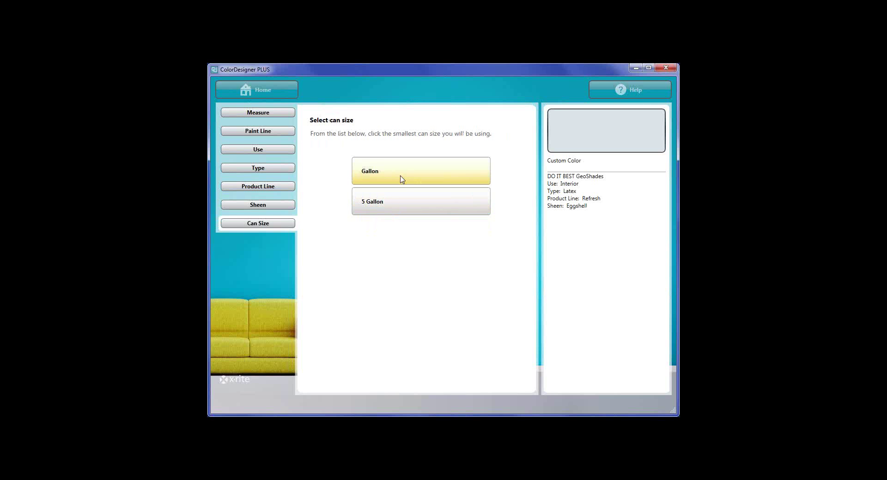
click(402, 181)
click(402, 184)
click(403, 194)
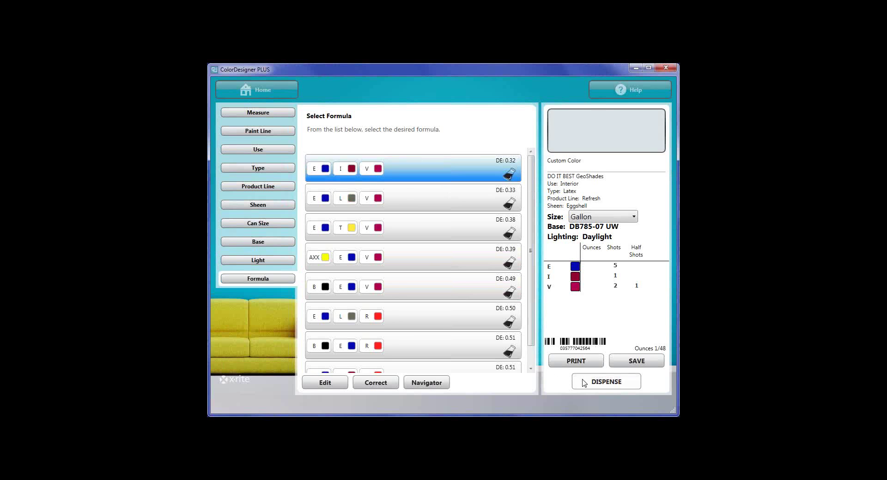
click(257, 96)
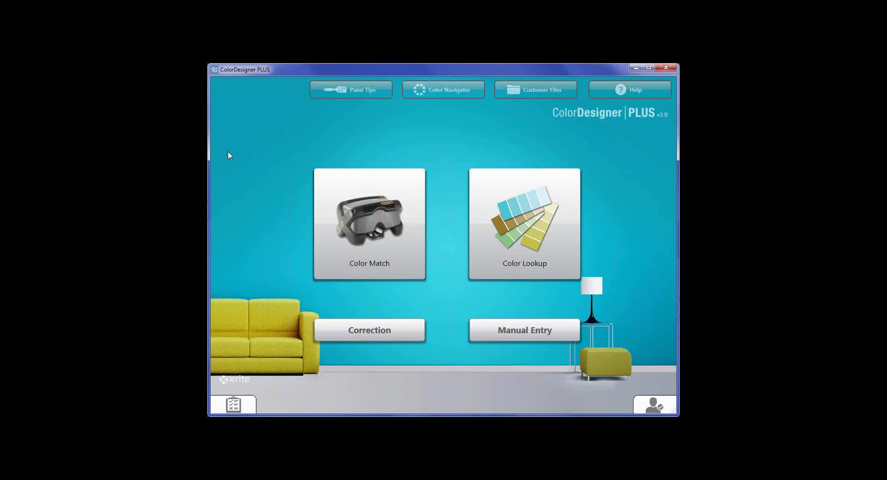
Unlock the secured Configuration settings with the password.
click(228, 400)
click(267, 220)
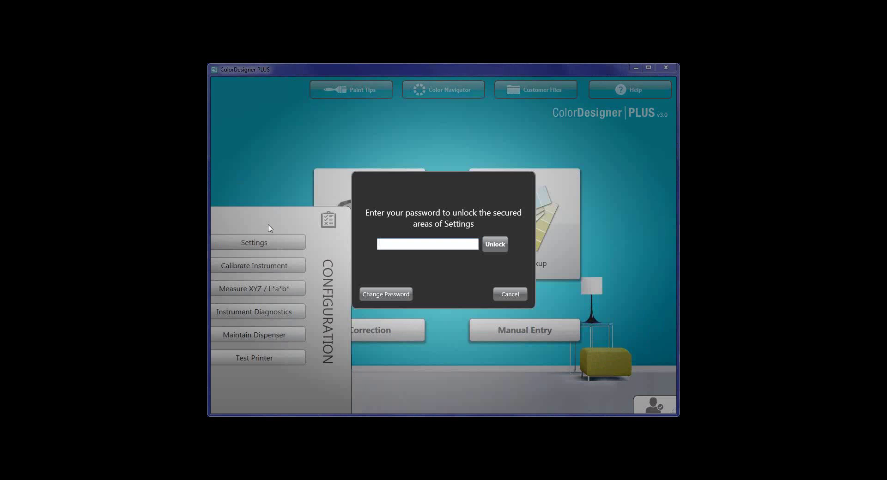
text(•••)
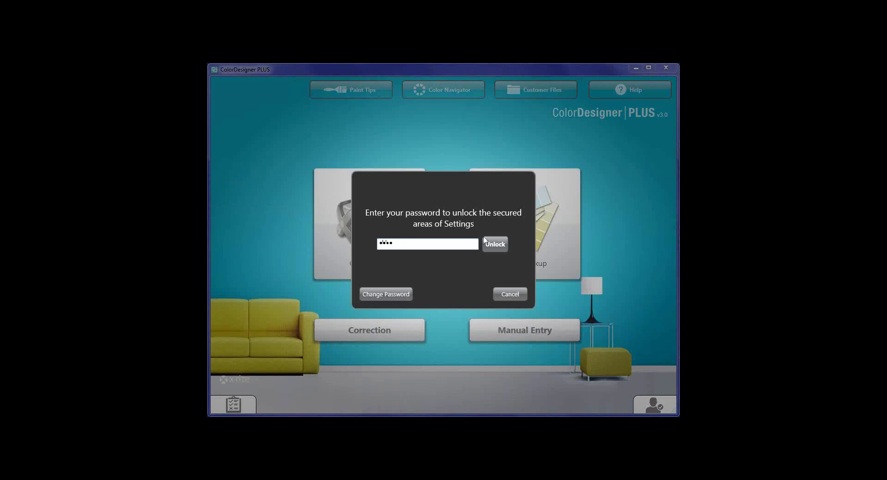
key(Return)
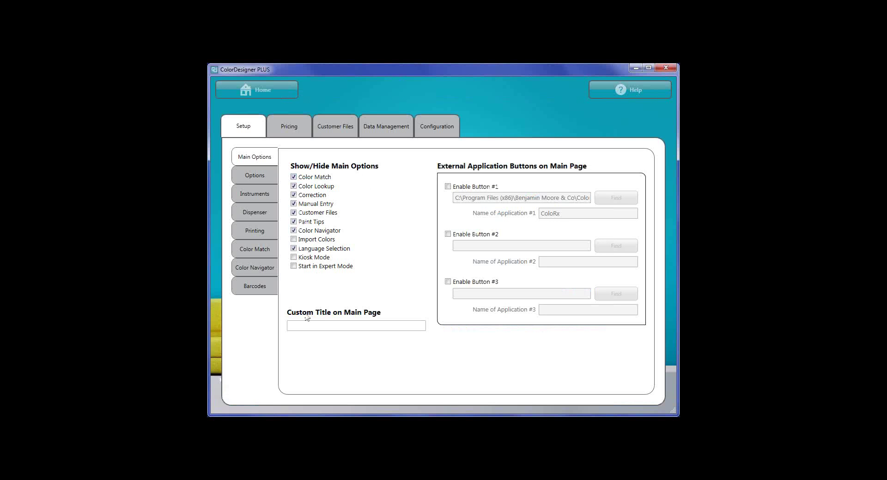
Disable the Refresh Semi-Gloss, Flat and Eggshell Int Ltx products, then return home.
click(384, 128)
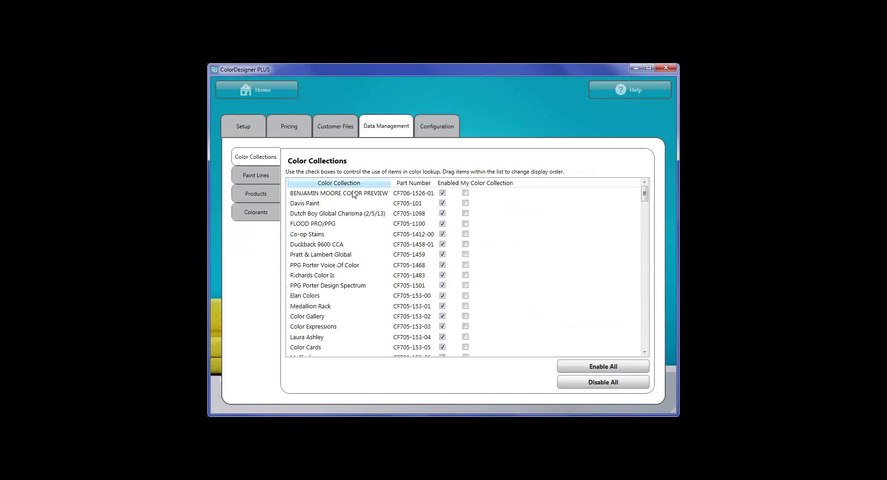
click(256, 194)
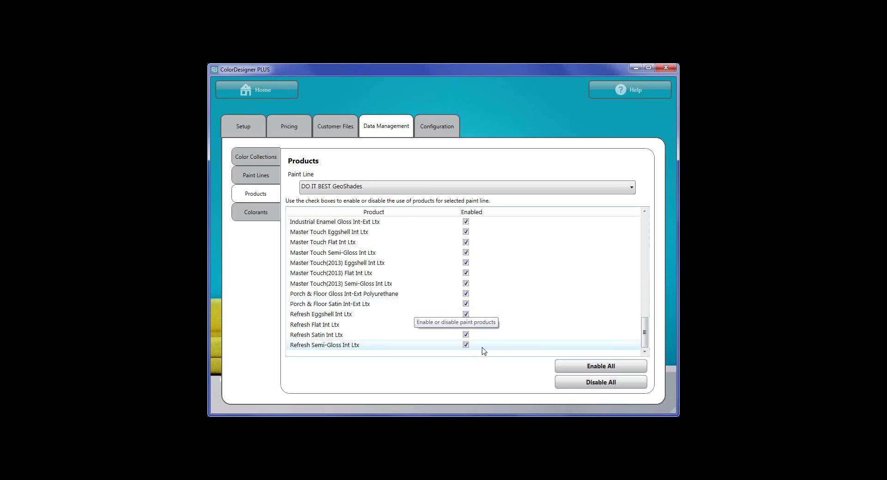
click(466, 345)
click(465, 325)
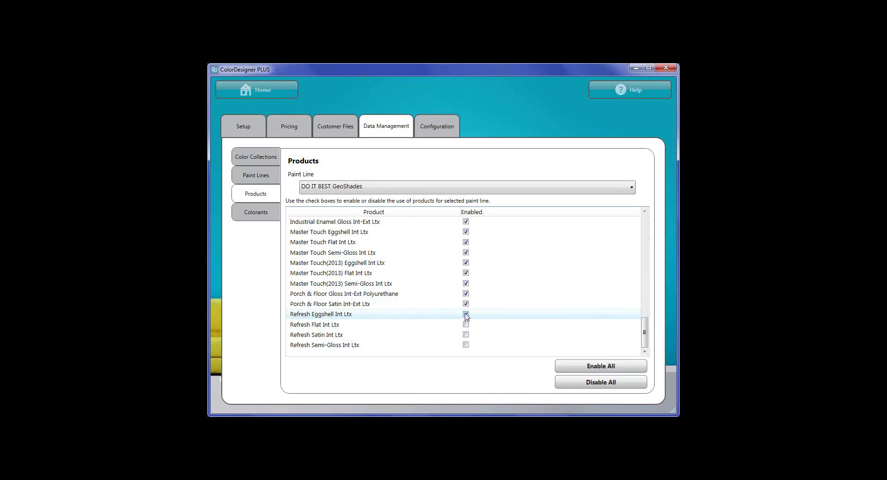
click(466, 314)
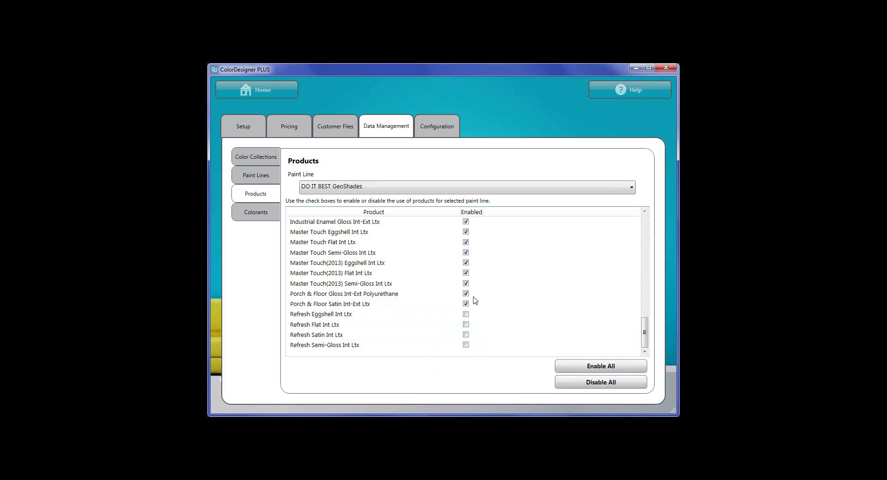
click(276, 90)
click(375, 210)
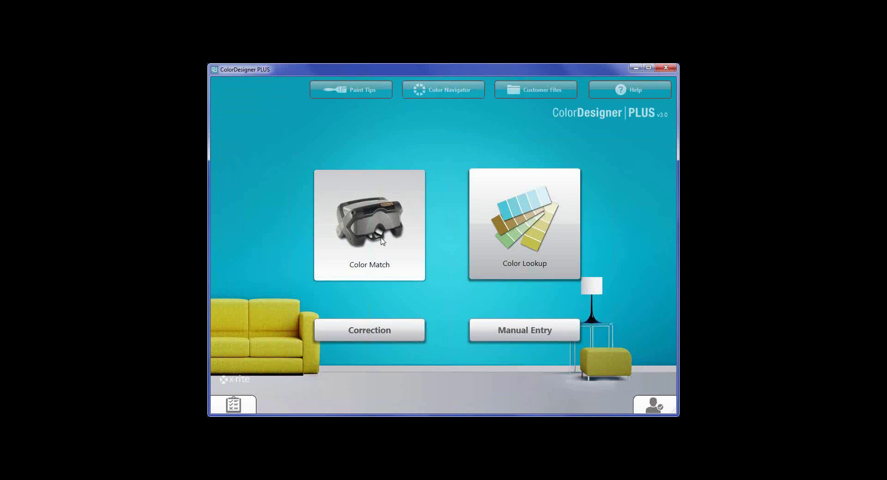
click(400, 171)
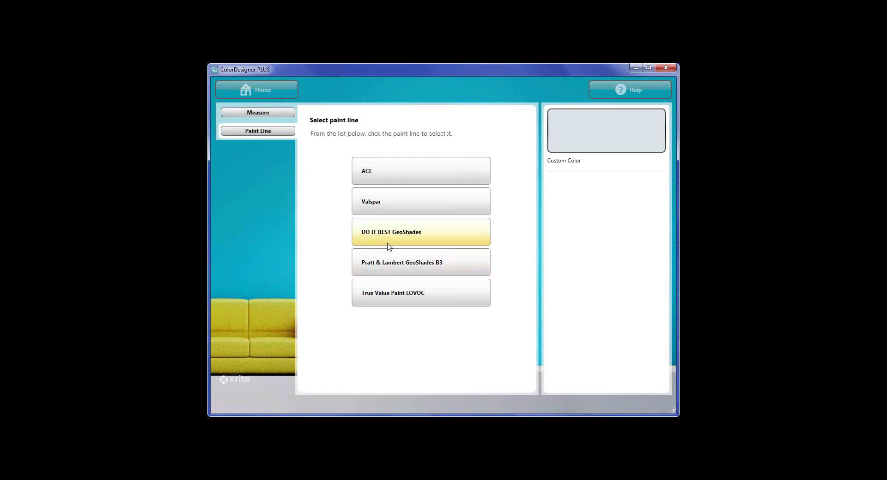
click(388, 246)
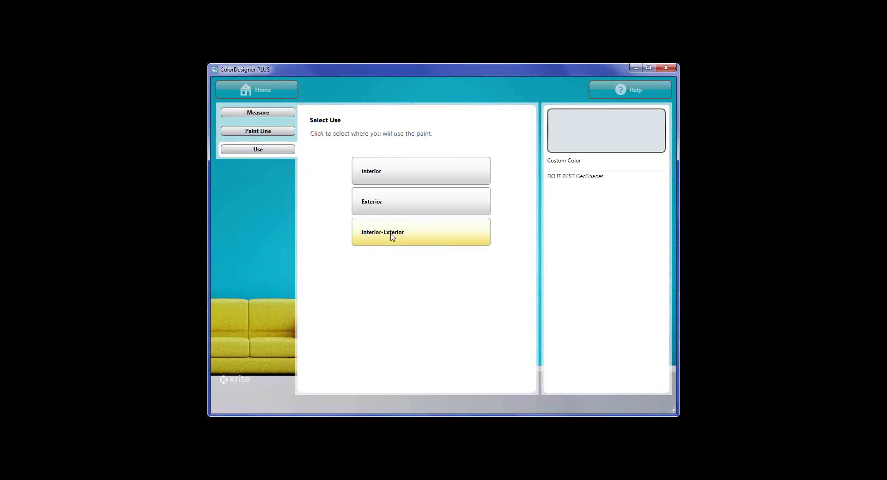
click(394, 177)
click(395, 175)
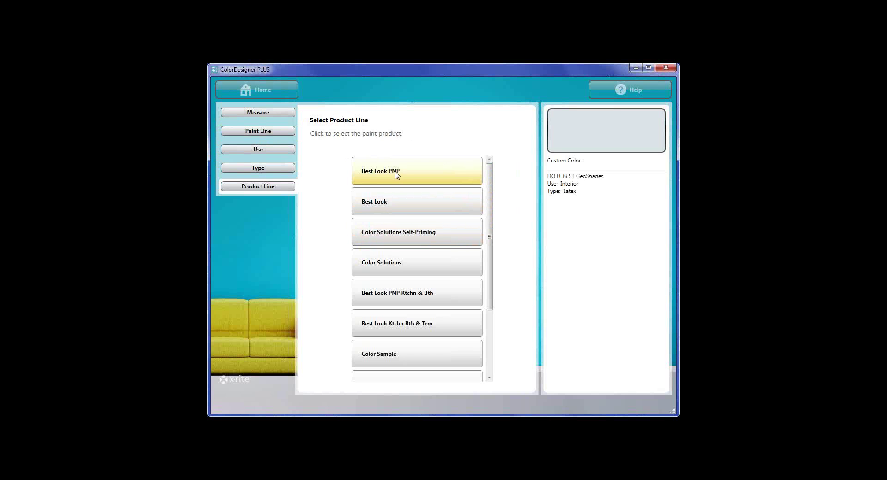
scroll(421, 252, down, 3)
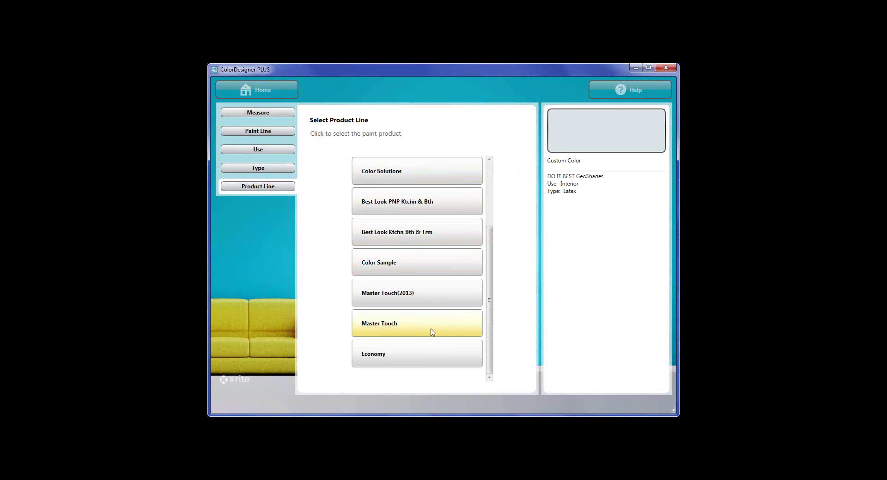
scroll(432, 333, up, 3)
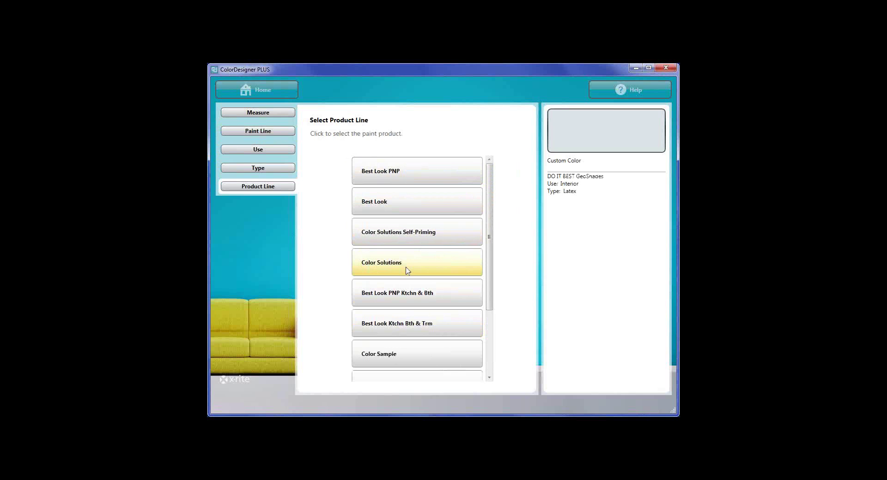
Return home and unlock the secured Configuration settings with the password.
click(255, 89)
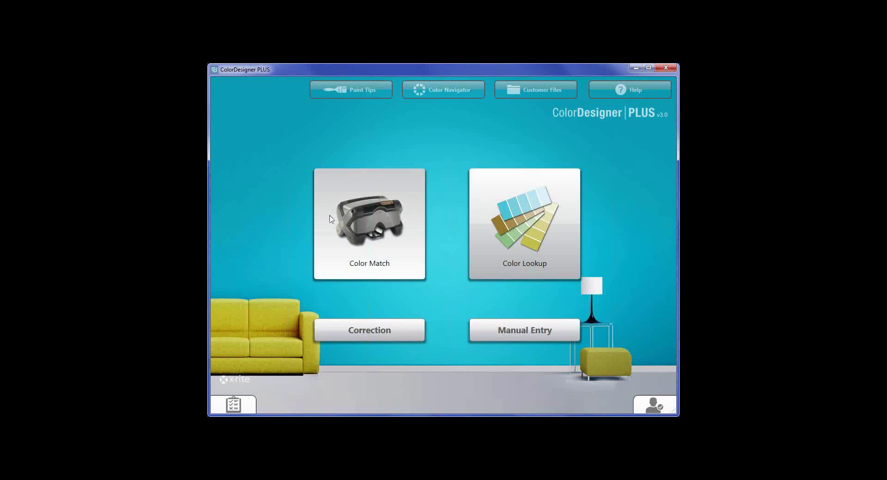
click(233, 405)
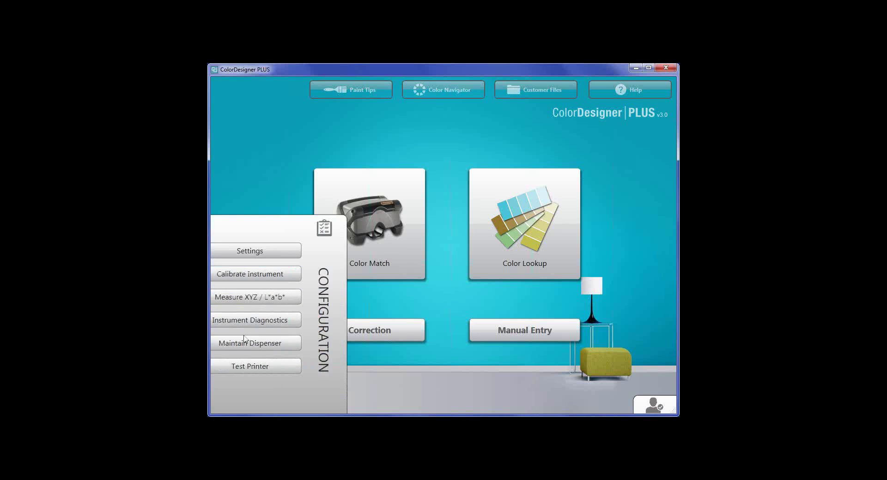
click(259, 222)
text(****)
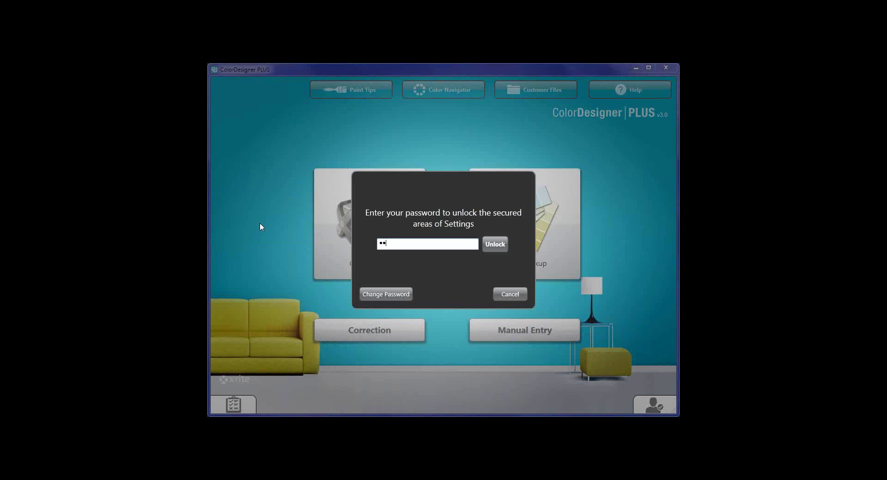
click(495, 244)
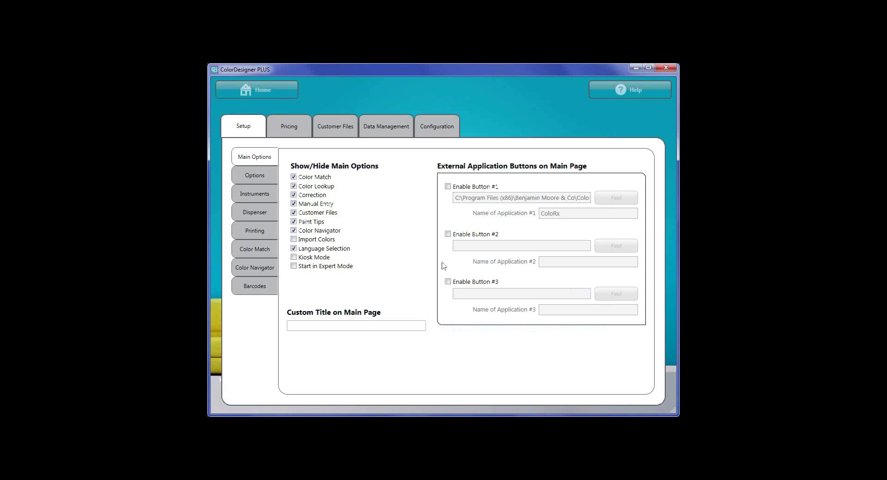
Disable ACE's old-base Royal 160 Ext Satin, 181 Int Eggshell and 182 Int Satin, then view the configuration summary.
click(386, 129)
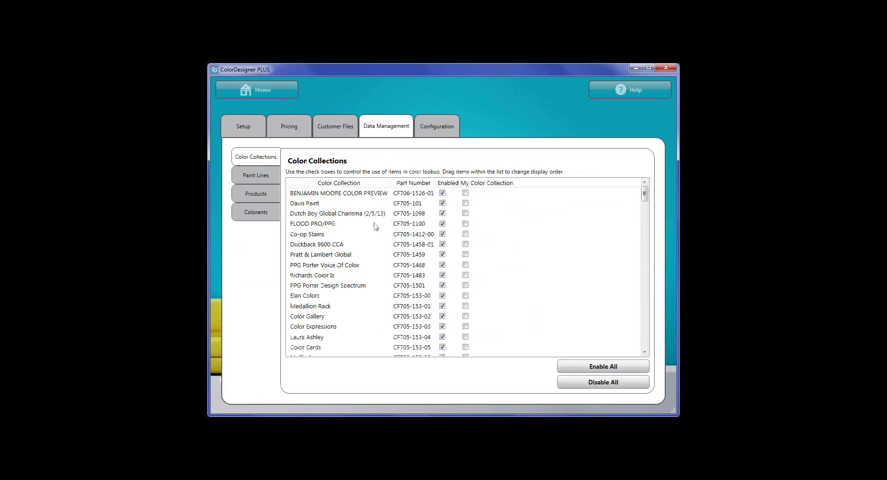
click(270, 200)
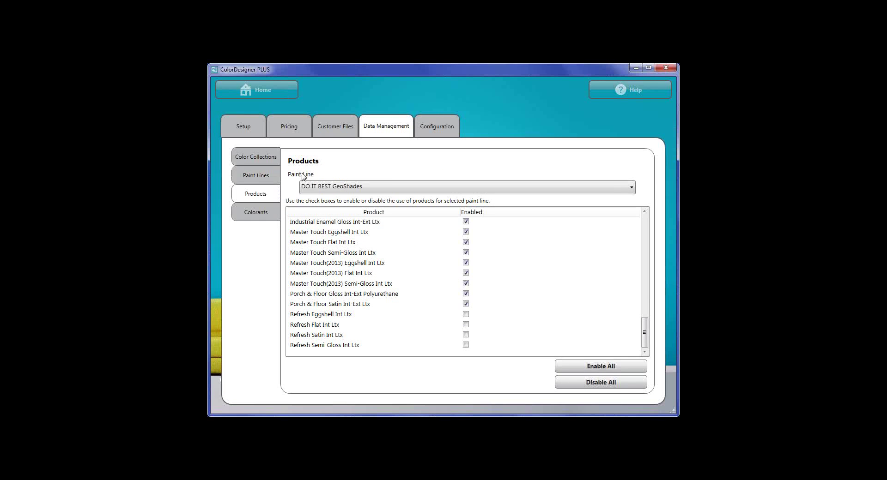
click(326, 187)
click(318, 193)
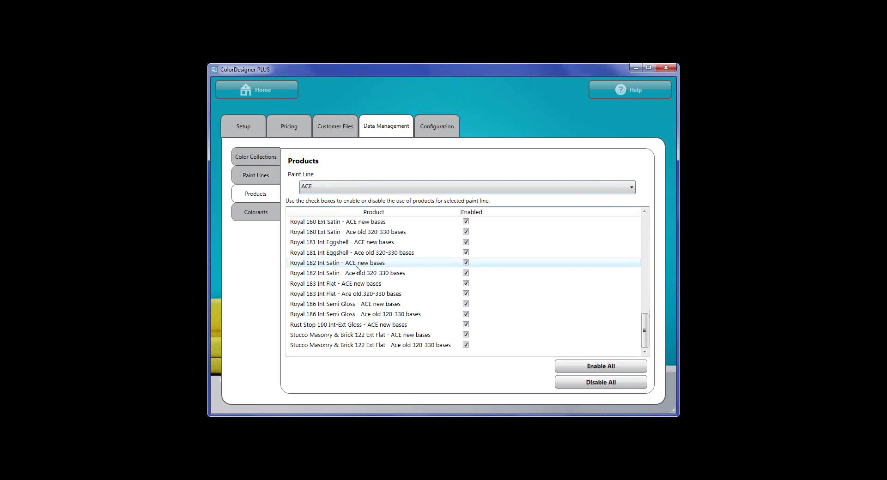
click(466, 231)
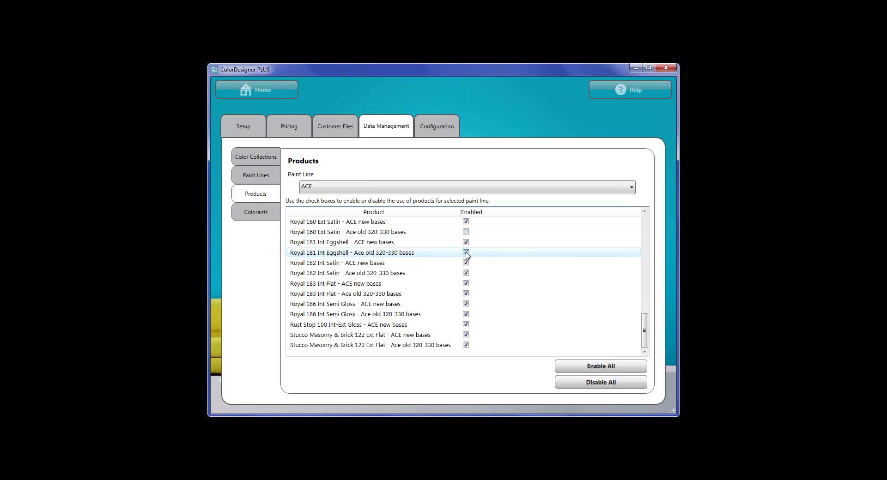
click(466, 254)
click(466, 273)
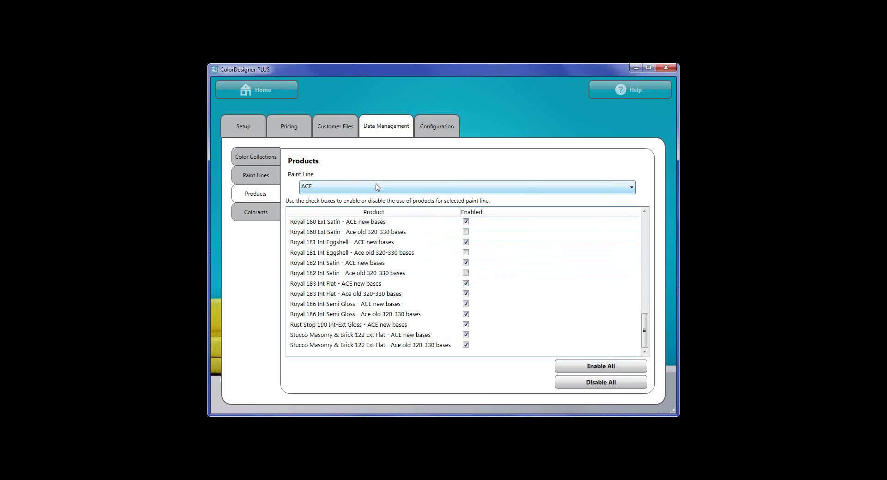
click(429, 130)
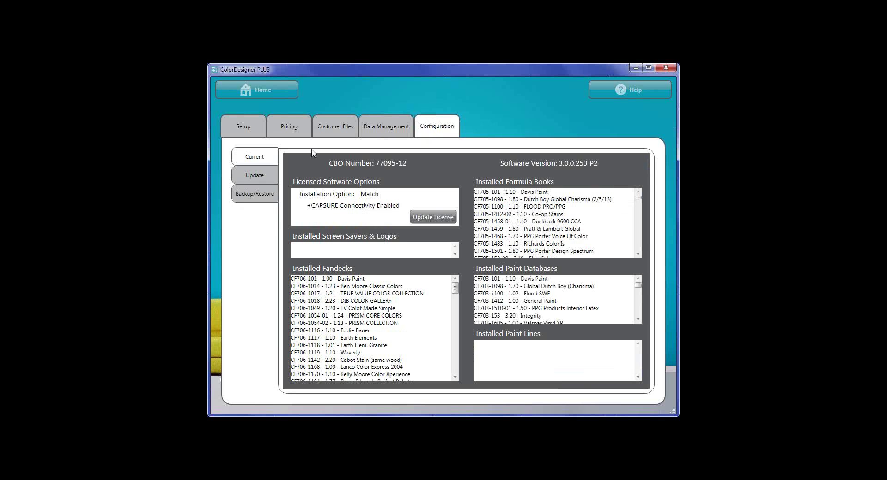
Switch to the Update page, back to the Current installation summary, then return to Update.
click(255, 176)
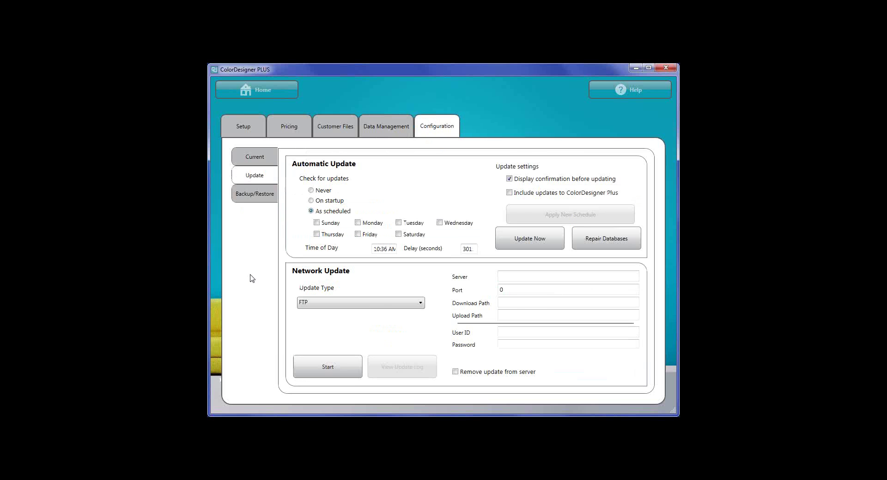
click(260, 160)
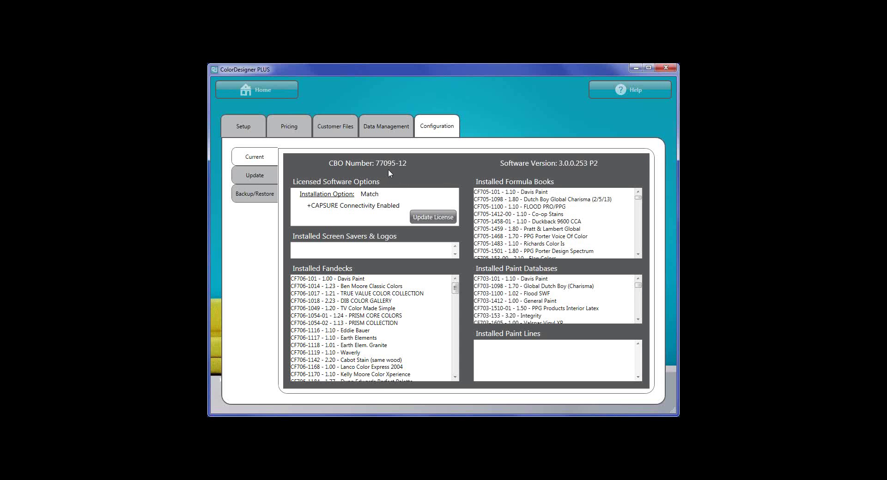
click(257, 176)
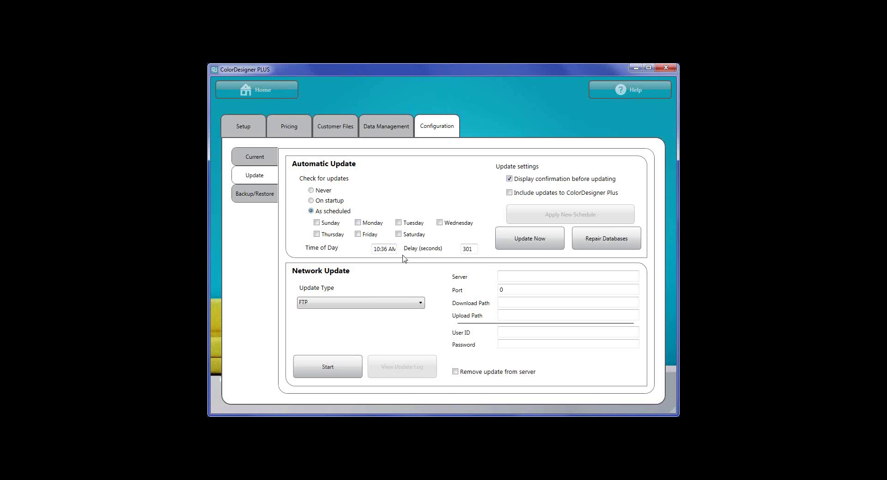
Run Update Now and scroll the list of available formula book and database updates.
click(531, 242)
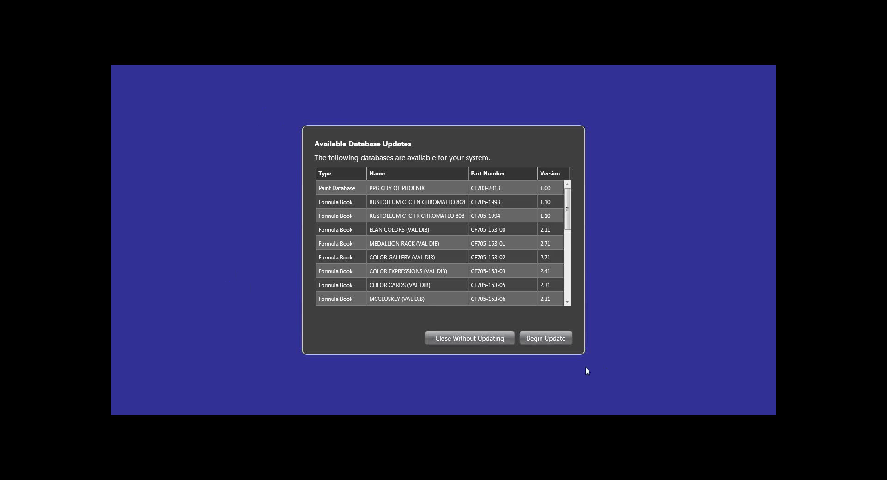
scroll(447, 257, down, 1)
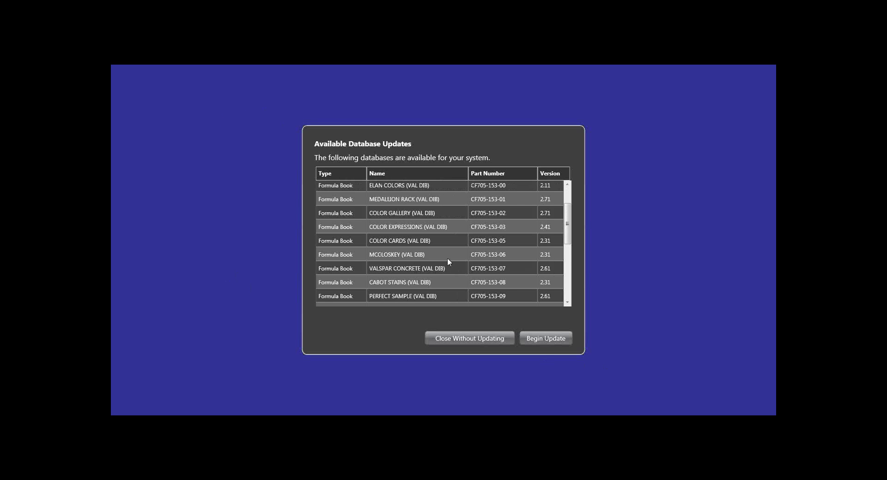
scroll(449, 257, down, 1)
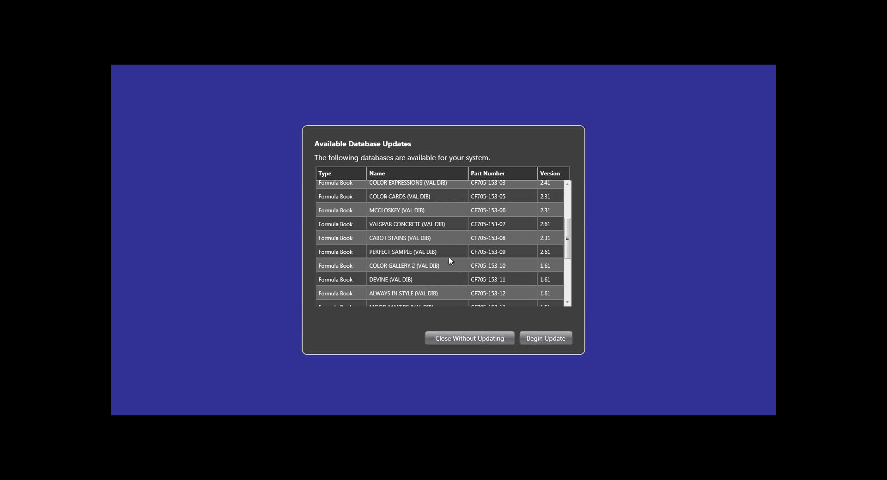
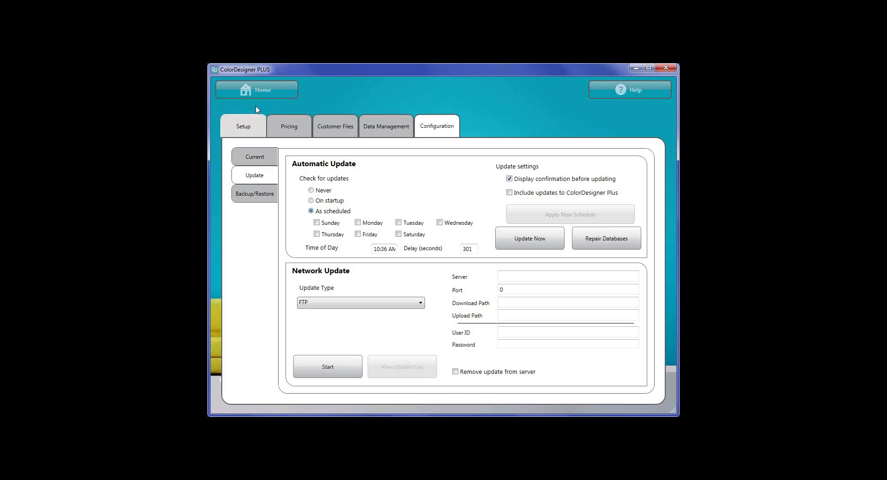
Set Dispenser #1 to the HERO brand with the PCP Driver (Direct) connection protocol.
click(241, 126)
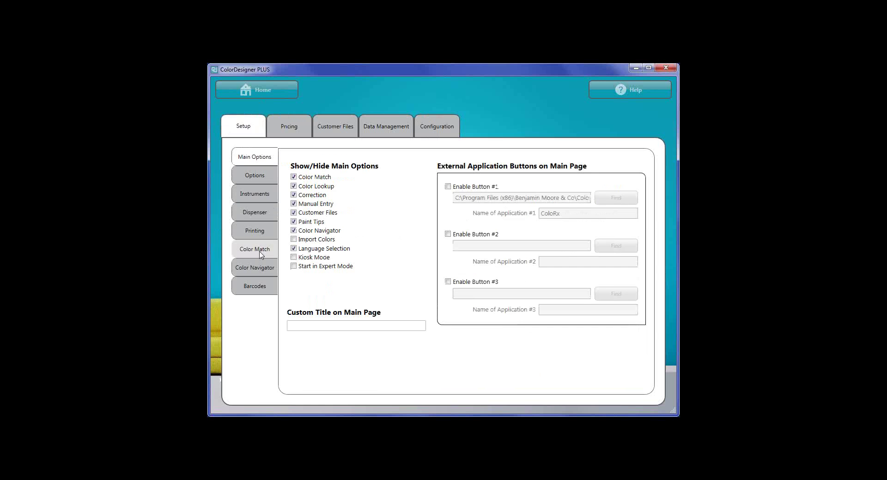
click(258, 218)
click(420, 204)
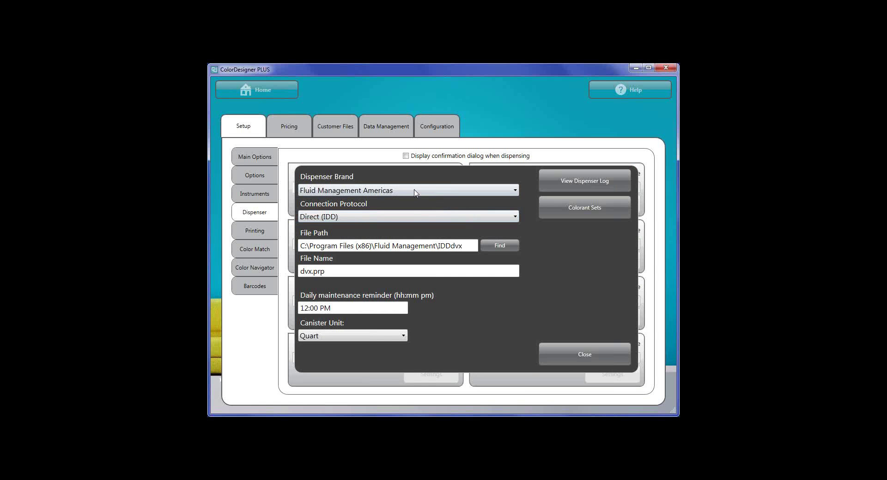
click(415, 191)
click(318, 281)
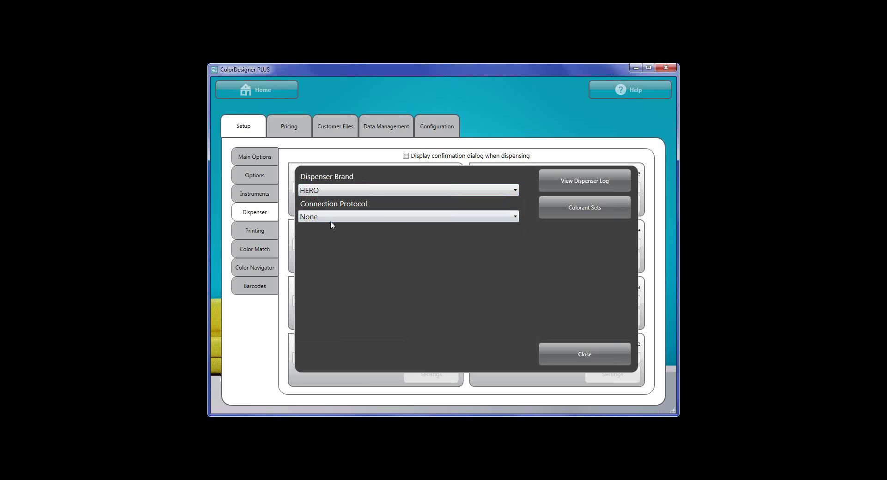
click(331, 218)
click(322, 250)
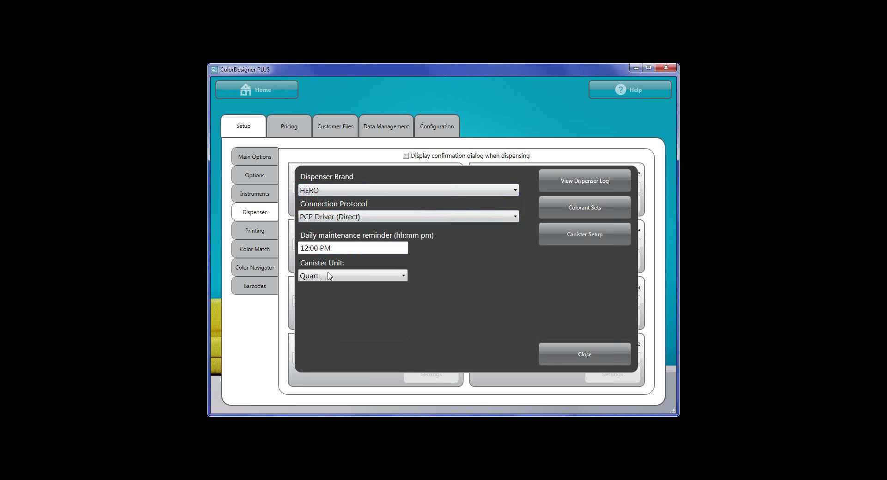
Close the dispenser settings, look at Data Management, and return to the home screen.
click(566, 357)
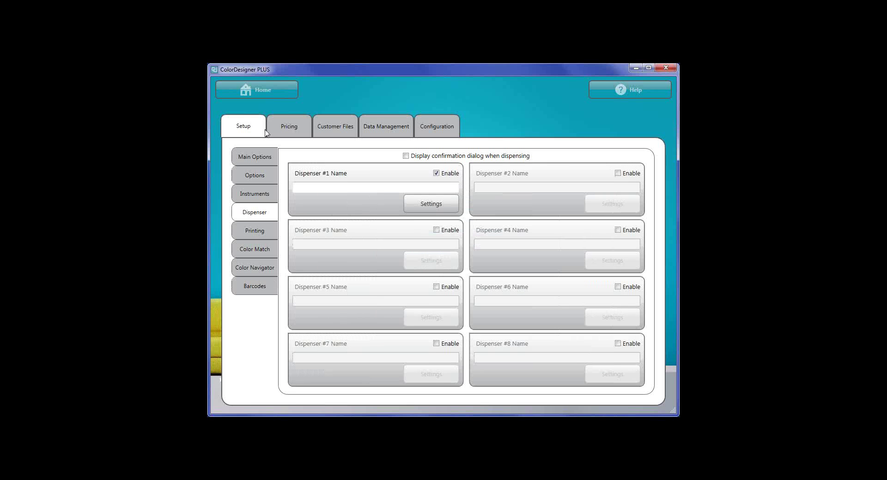
click(382, 129)
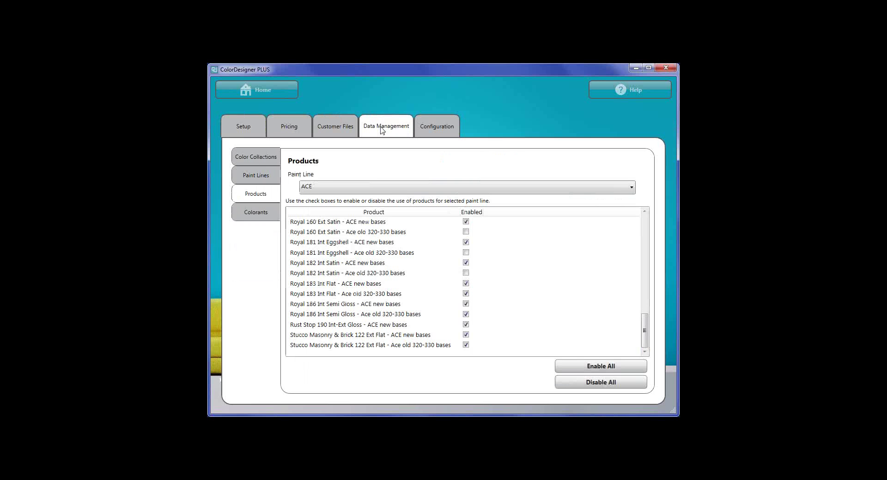
click(256, 89)
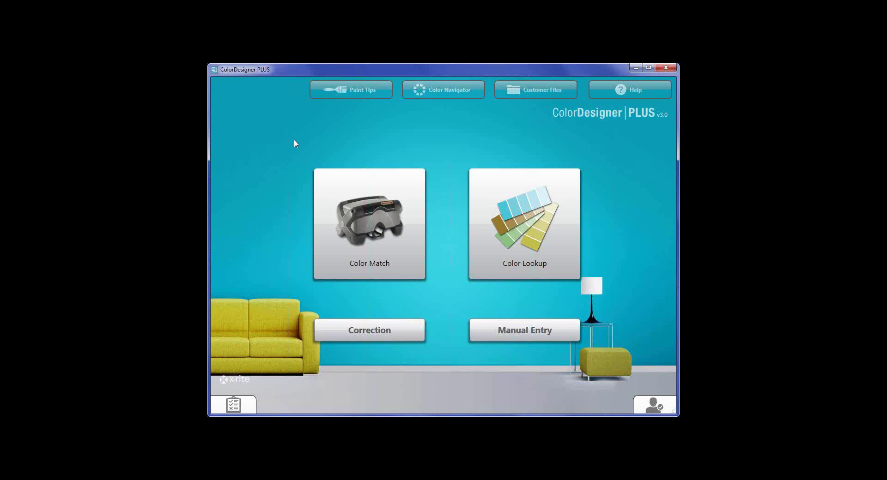
Measure a sample in Color Navigator, getting BAKING COOKIES as the closest match at DE 1.751.
click(454, 92)
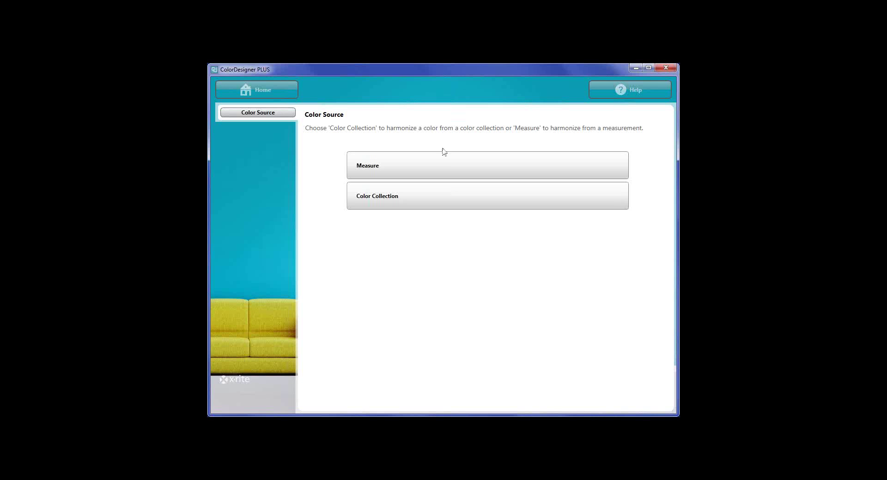
click(434, 166)
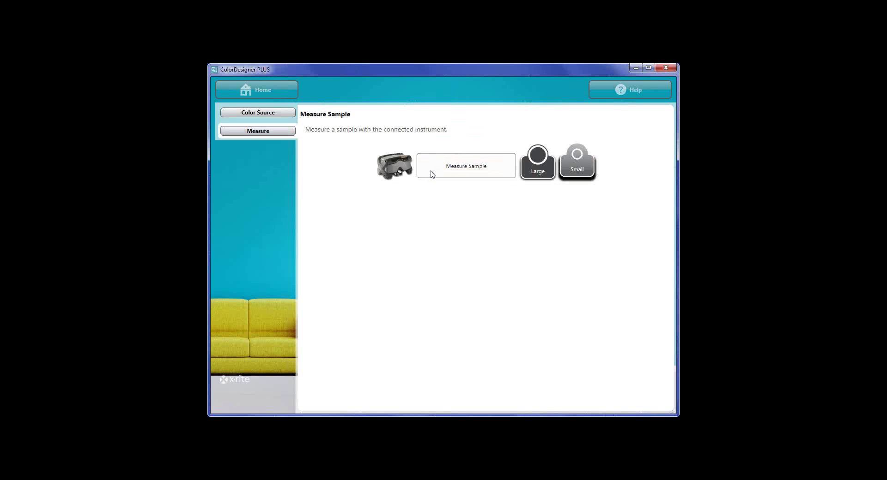
click(466, 169)
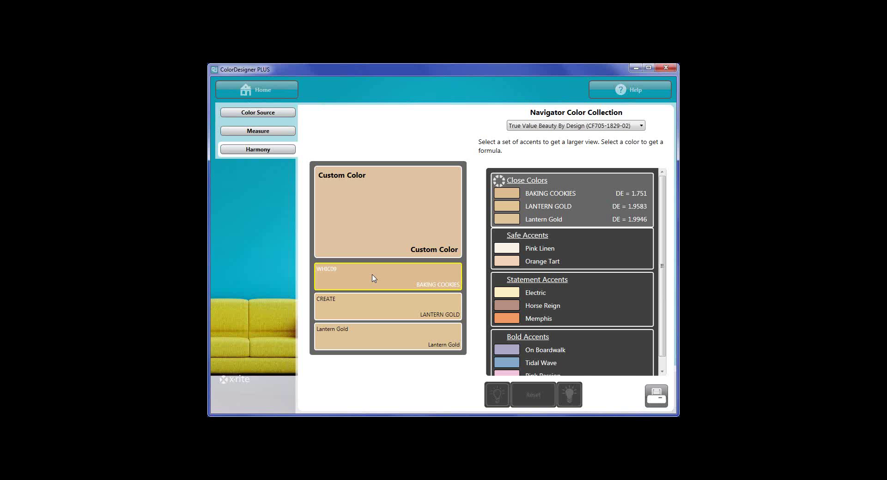
Check the BAKING COOKIES match, toggle Color Lookup between Other and My Collections, then open Configuration.
click(364, 279)
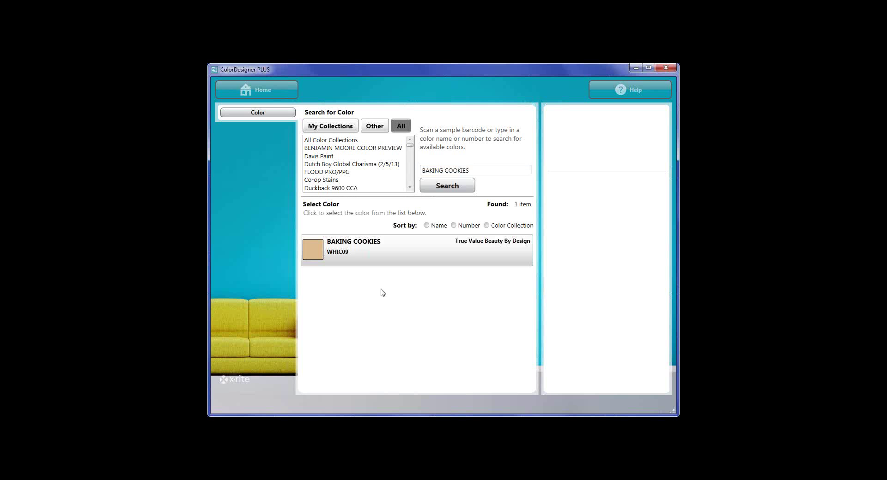
click(250, 89)
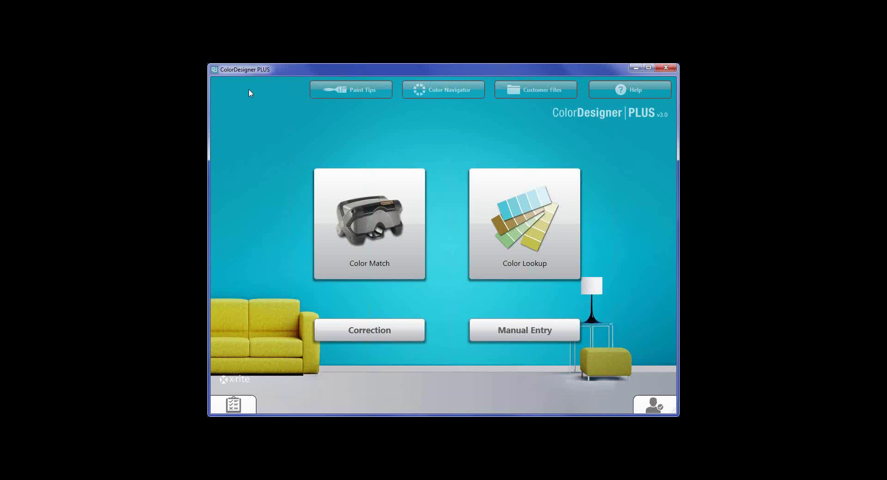
click(531, 195)
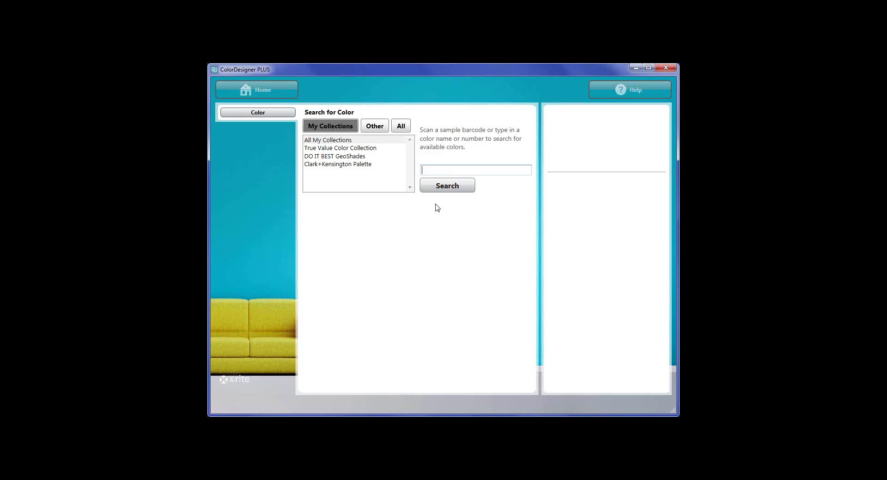
click(374, 127)
click(344, 127)
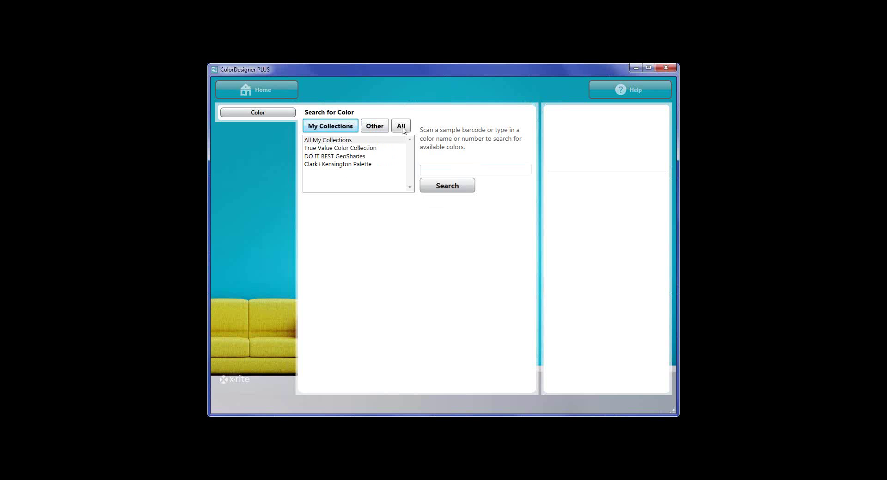
click(257, 89)
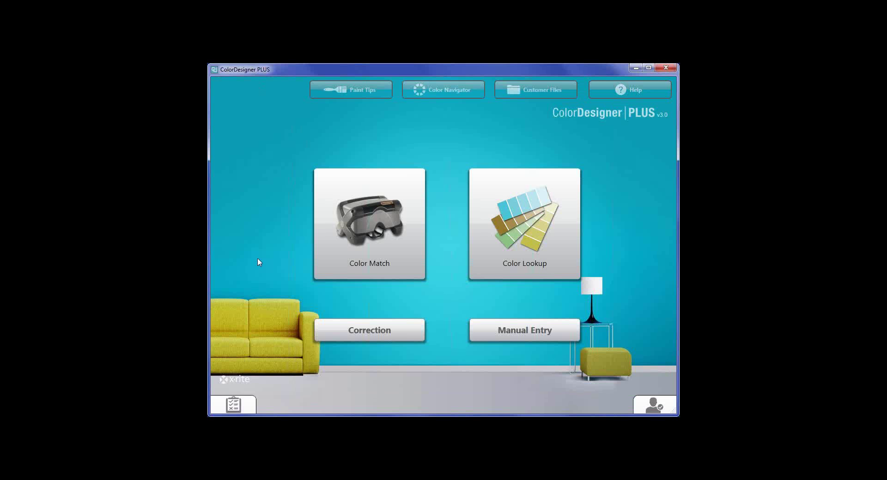
click(245, 398)
Unlock the program settings by entering the settings password.
click(265, 223)
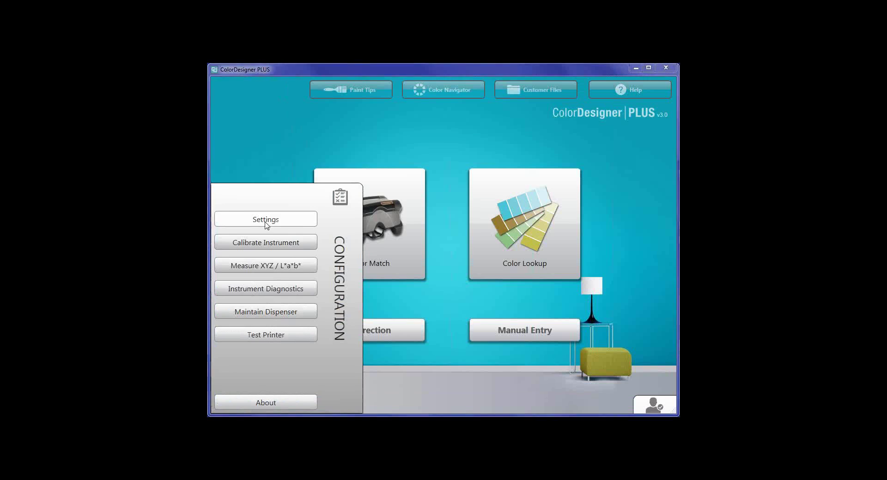
text(1234)
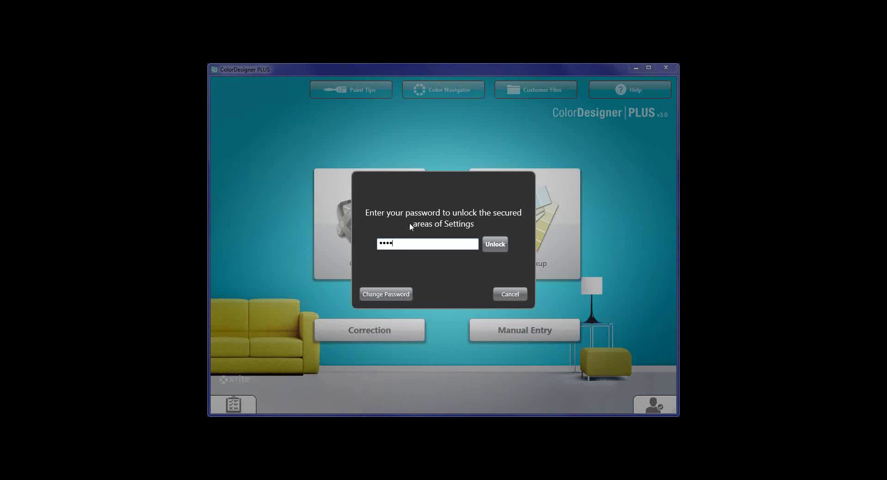
click(491, 250)
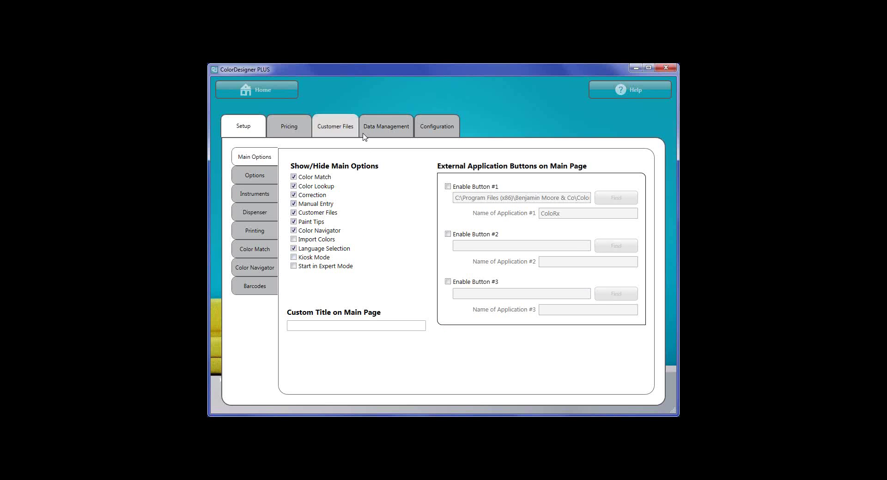
Review the Data Management color collections list, then return to the home screen.
click(387, 132)
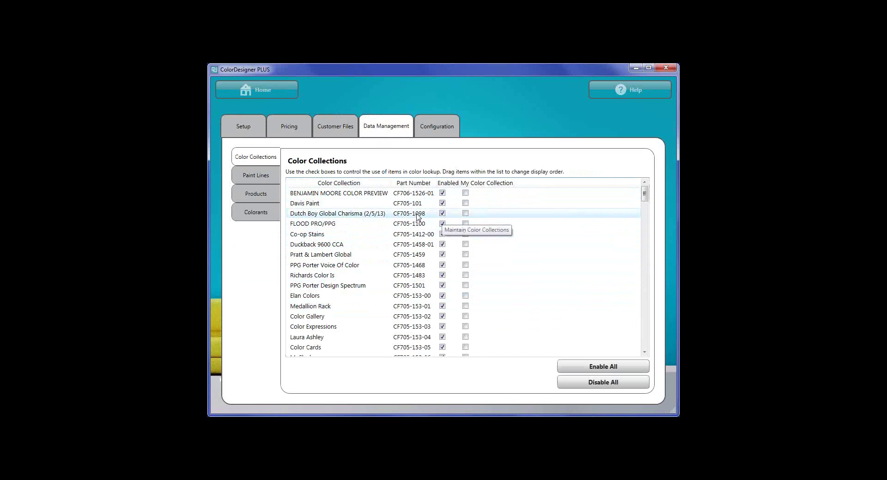
scroll(417, 217, down, 20)
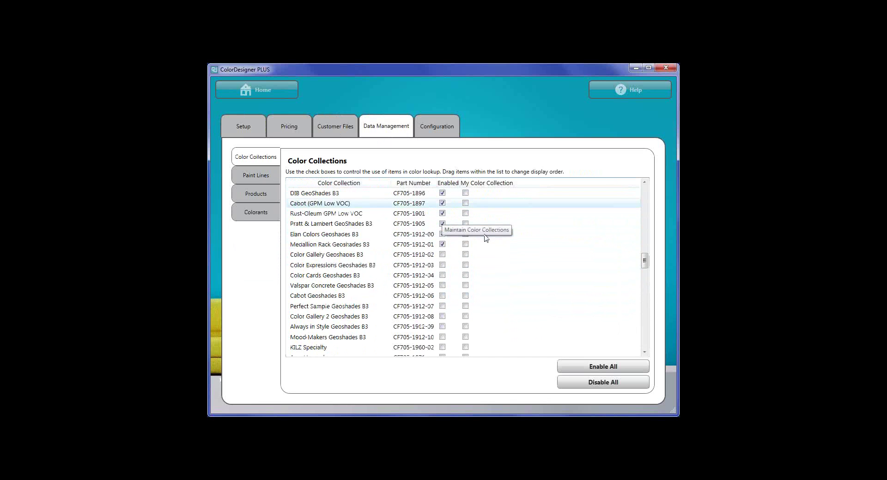
scroll(491, 309, down, 20)
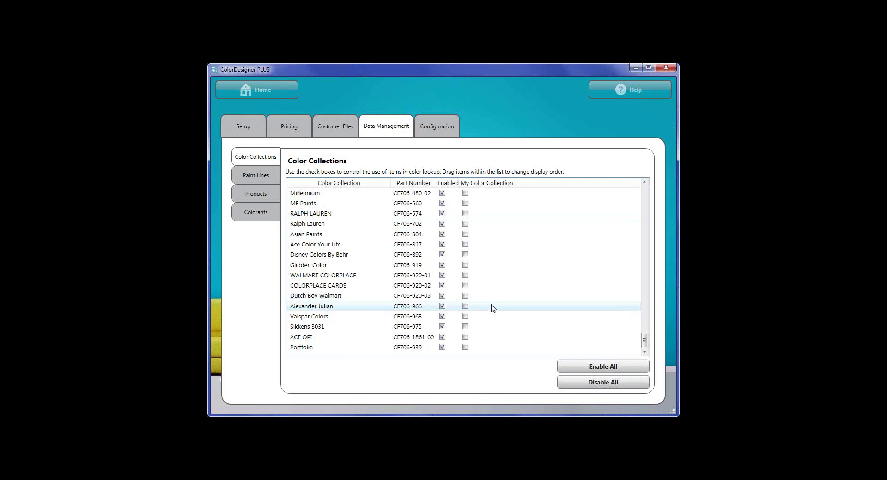
scroll(493, 308, up, 20)
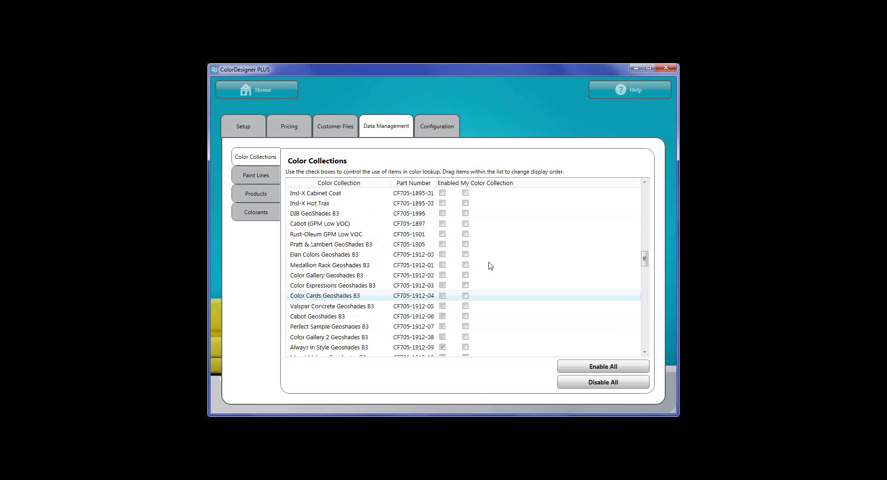
scroll(490, 266, up, 15)
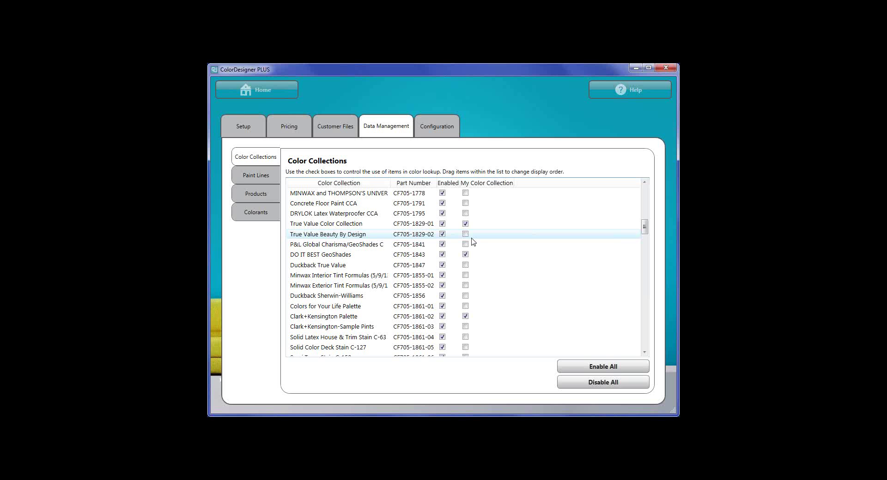
click(272, 92)
Match a measured sample in ACE, Clark+Kensington, ACE new bases, gallon, automatic base, daylight.
click(368, 204)
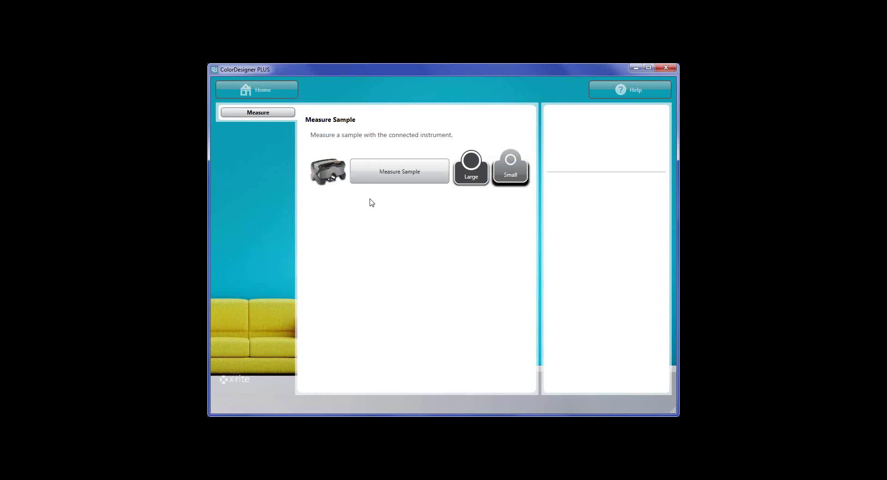
click(401, 177)
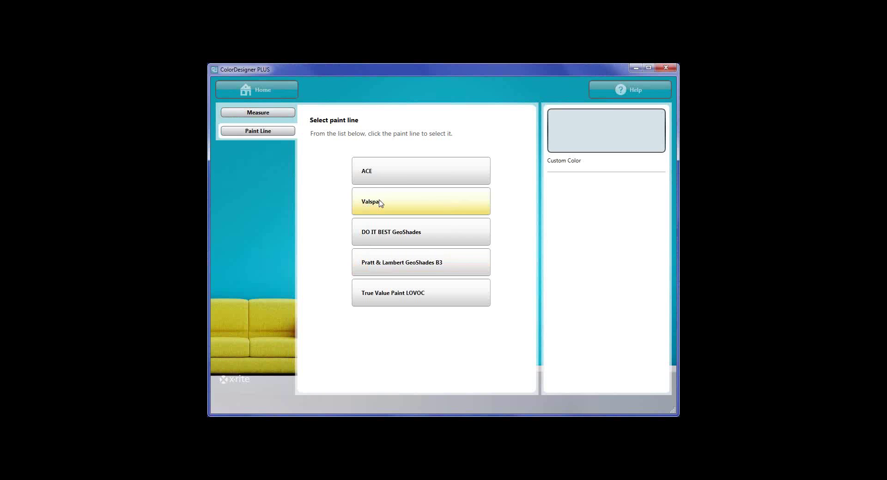
click(404, 177)
click(406, 205)
click(404, 175)
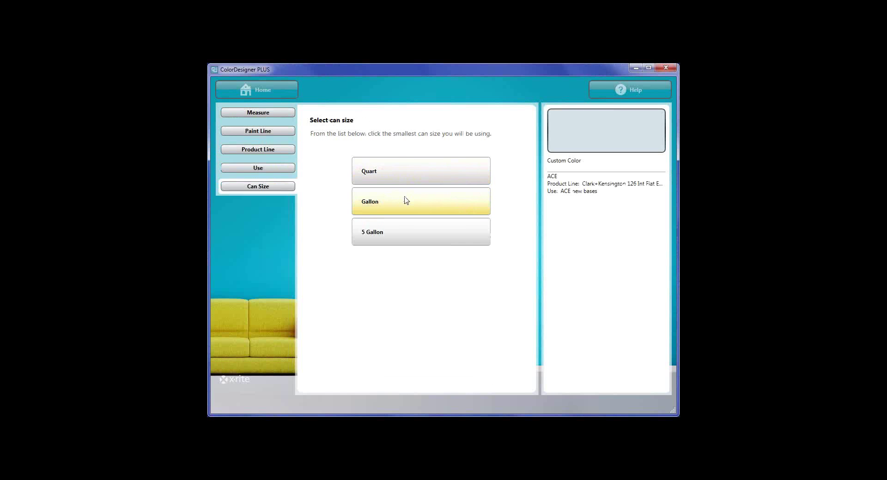
click(406, 201)
click(407, 175)
click(410, 212)
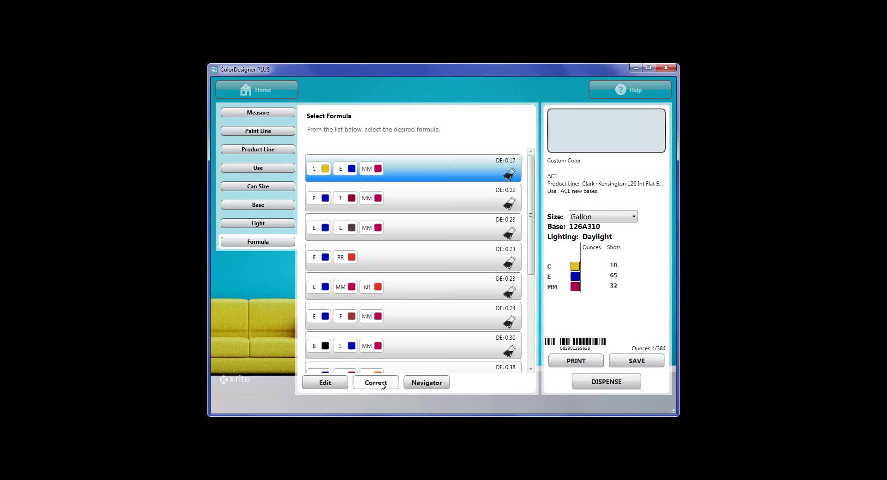
Correct the mistinted batch by measuring it and choosing the DE 0.25 formula.
click(378, 386)
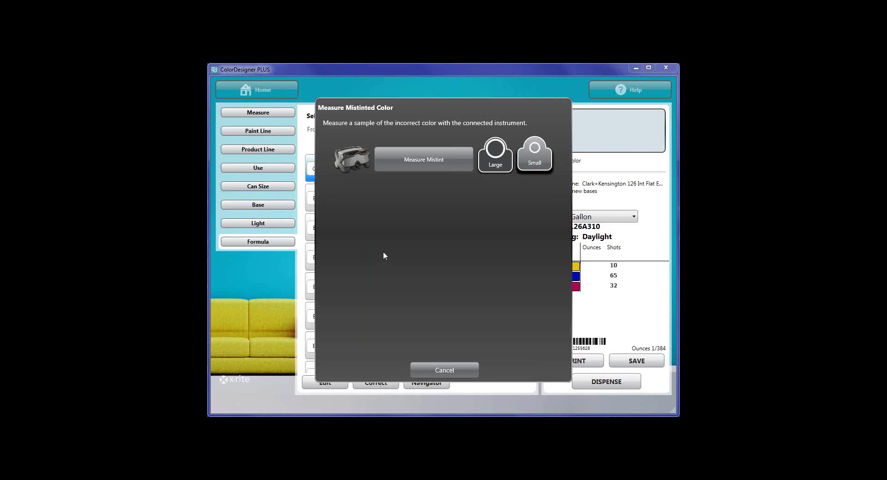
click(422, 167)
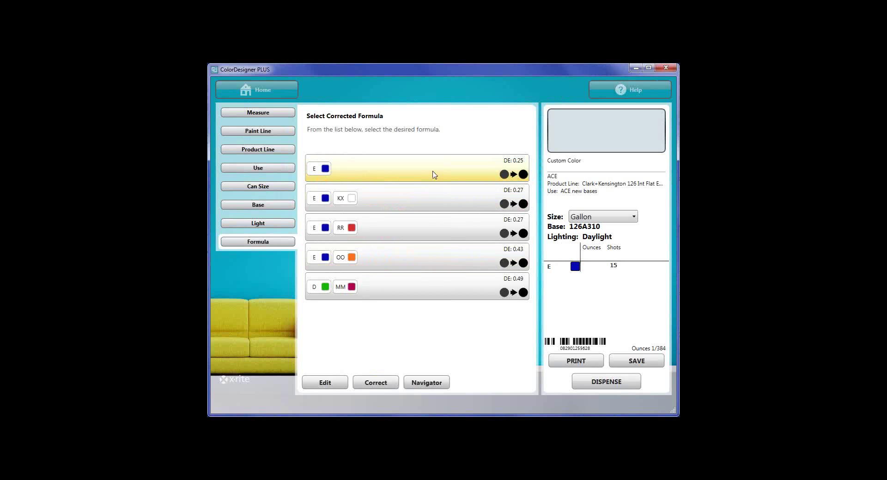
click(460, 176)
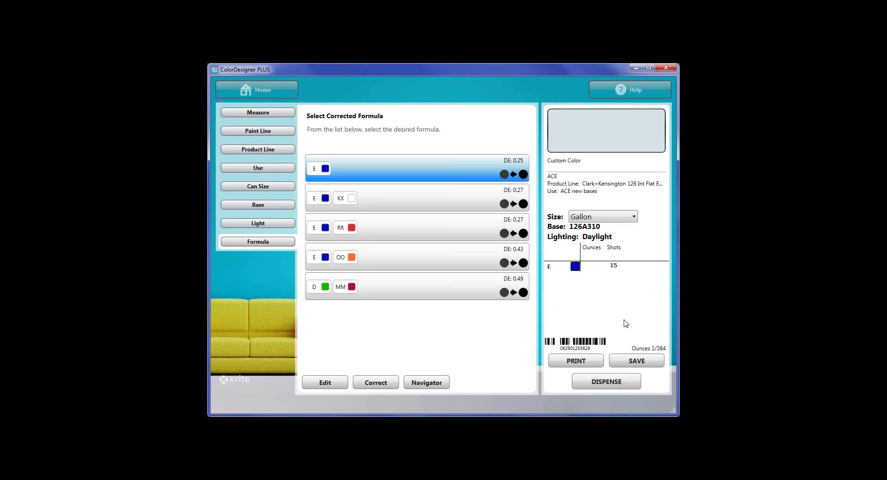
View the customer files list and return to the home screen.
click(259, 93)
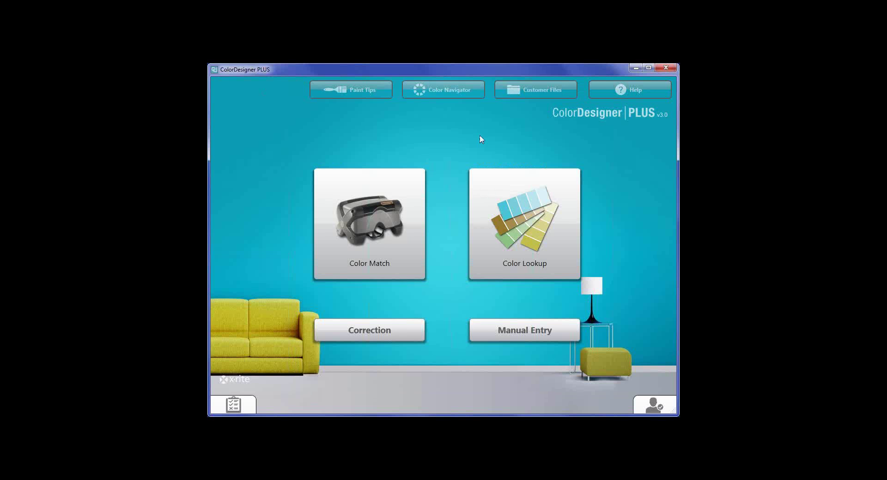
click(531, 93)
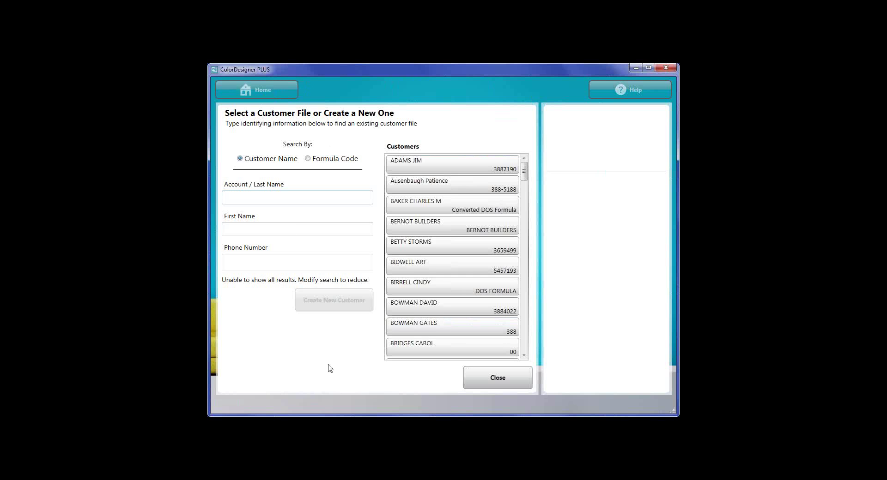
click(277, 95)
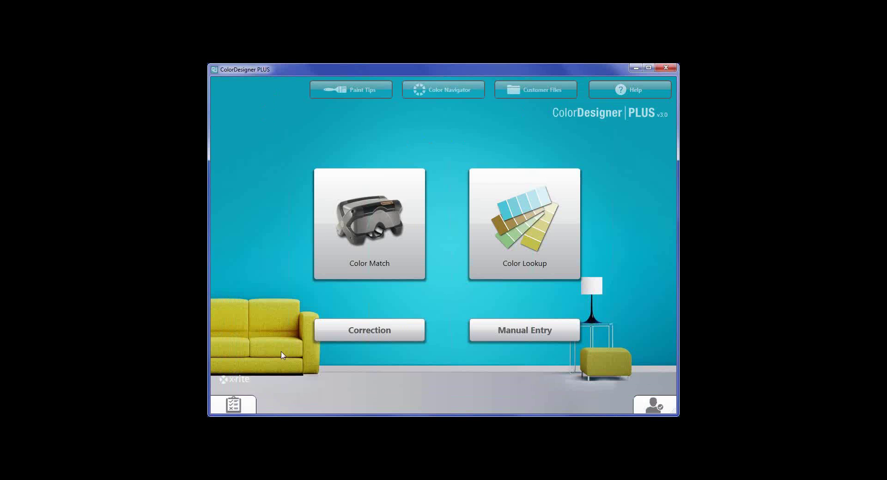
Unlock the password-protected settings from the Configuration panel.
click(231, 405)
click(264, 220)
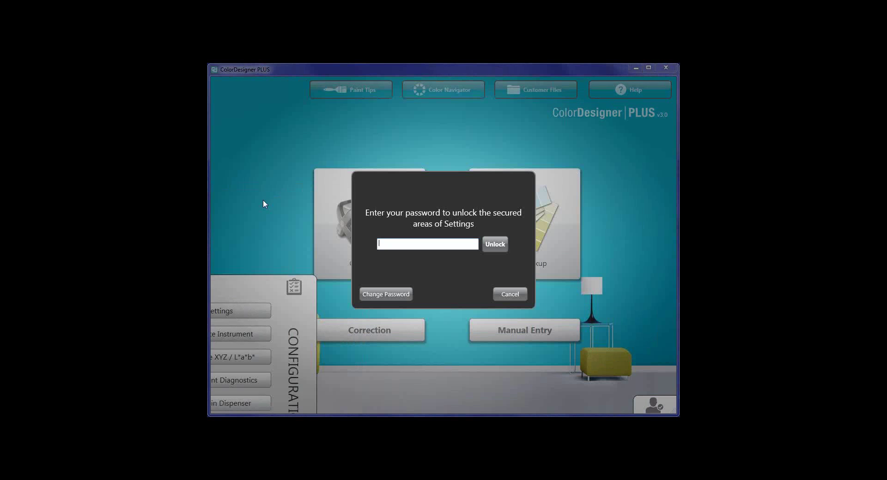
text(1234)
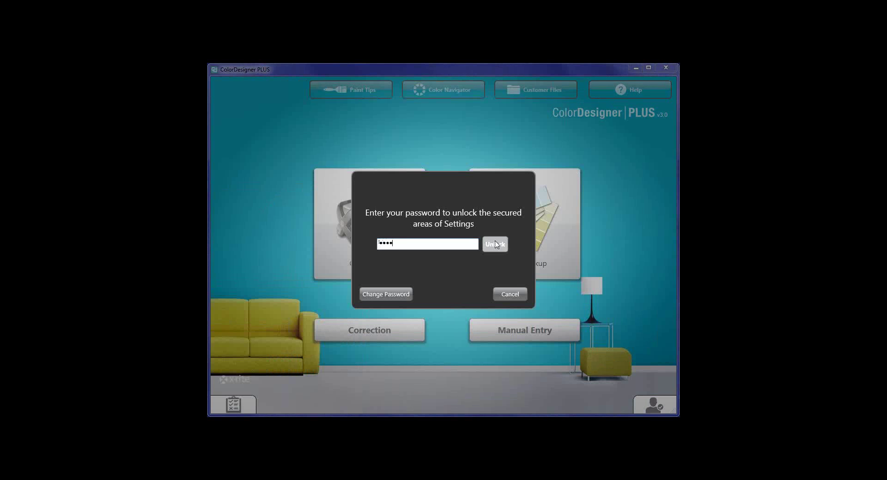
click(501, 247)
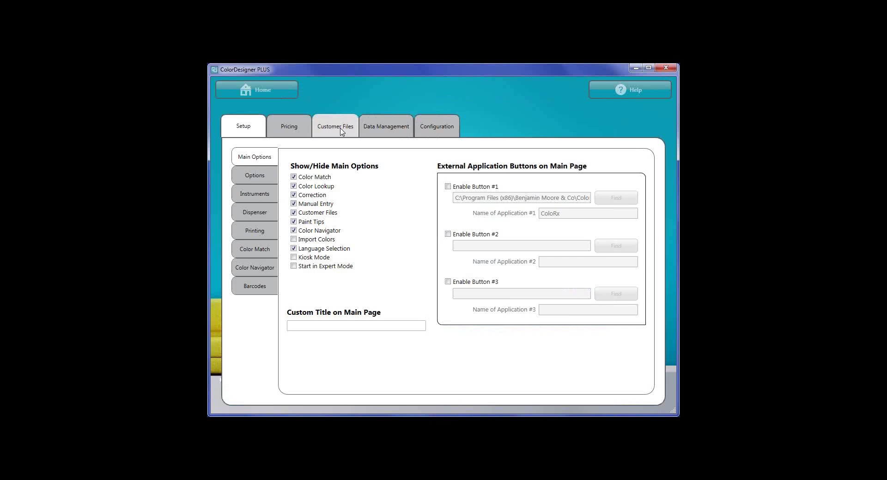
Set the Customer Files import file type to ColorDesigner PLUS/ColorDesigner.
click(341, 129)
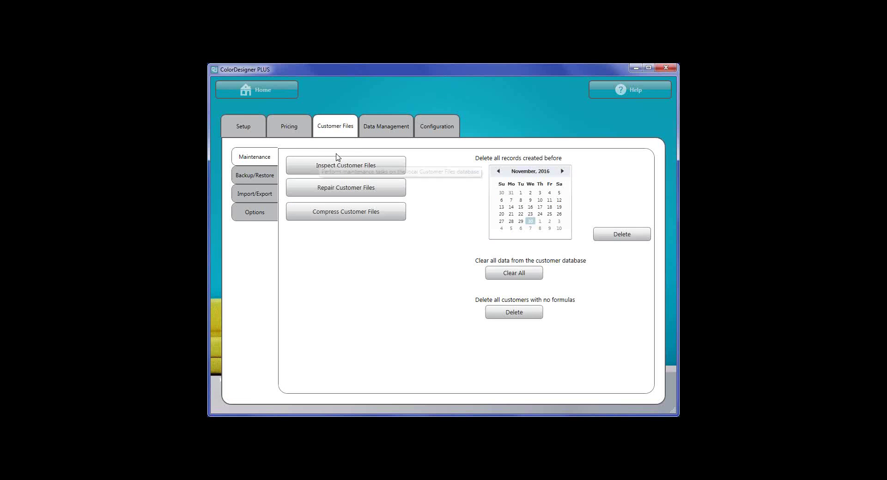
click(257, 194)
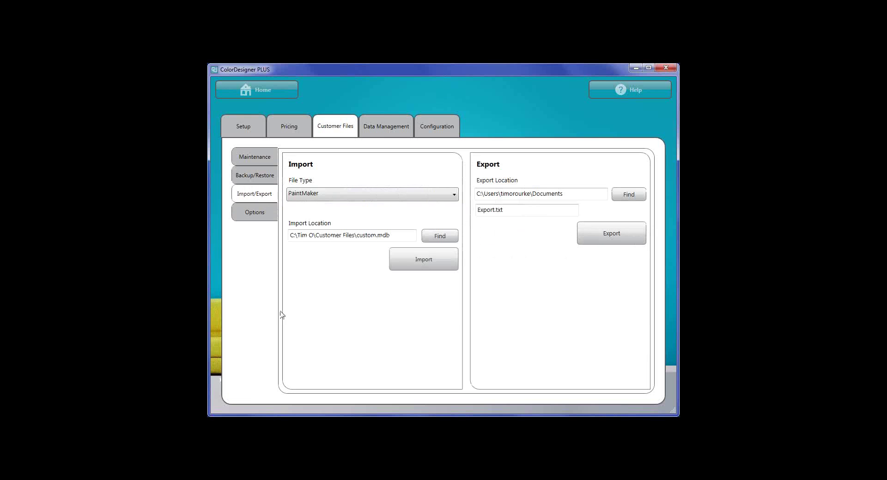
click(364, 197)
click(309, 222)
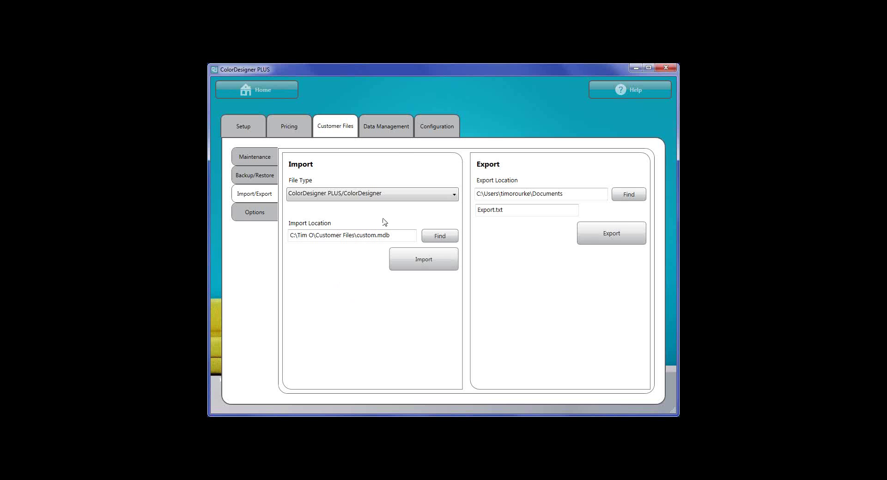
Scroll through the Customers list, then show PowerPoint's MatchRite Support slide.
click(257, 89)
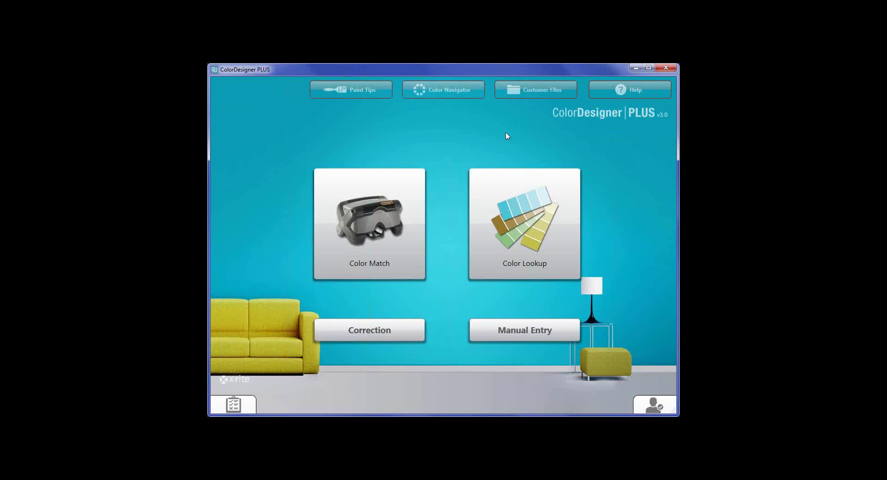
click(512, 90)
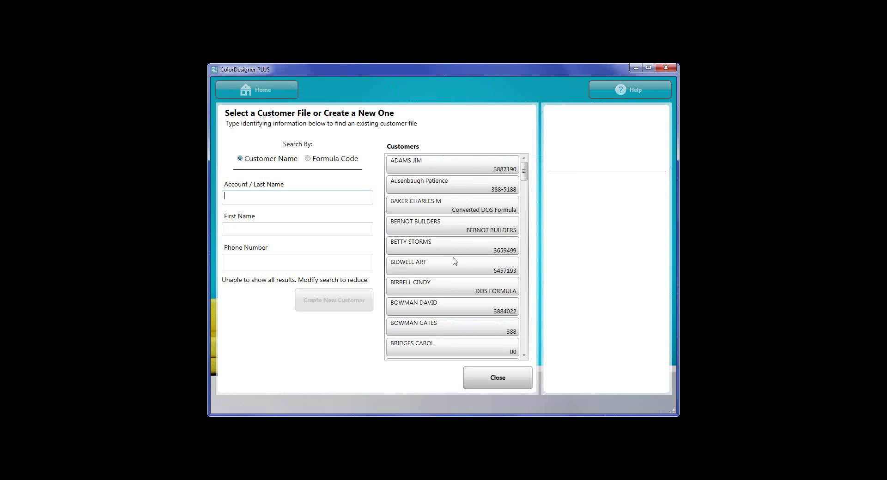
scroll(453, 262, down, 2)
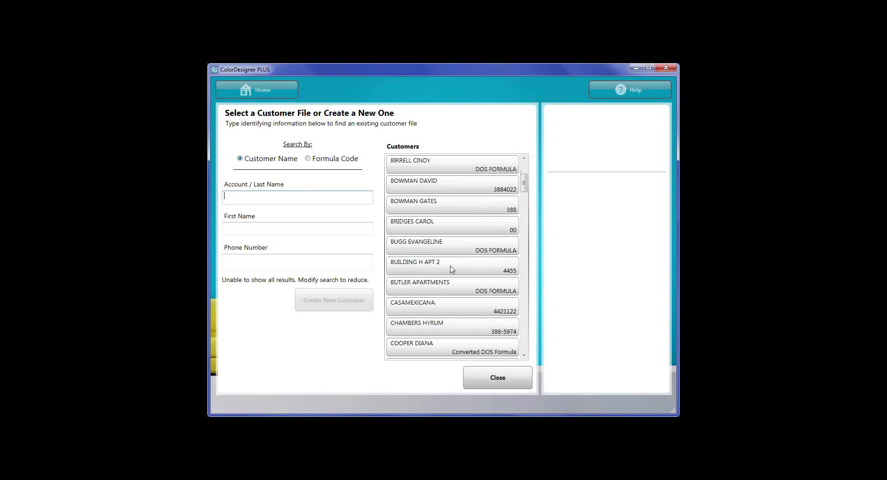
scroll(452, 270, down, 1)
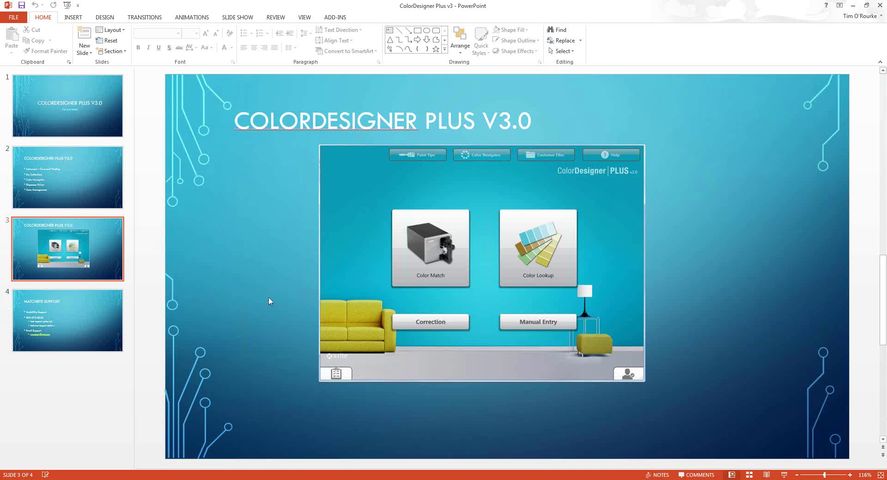
click(94, 317)
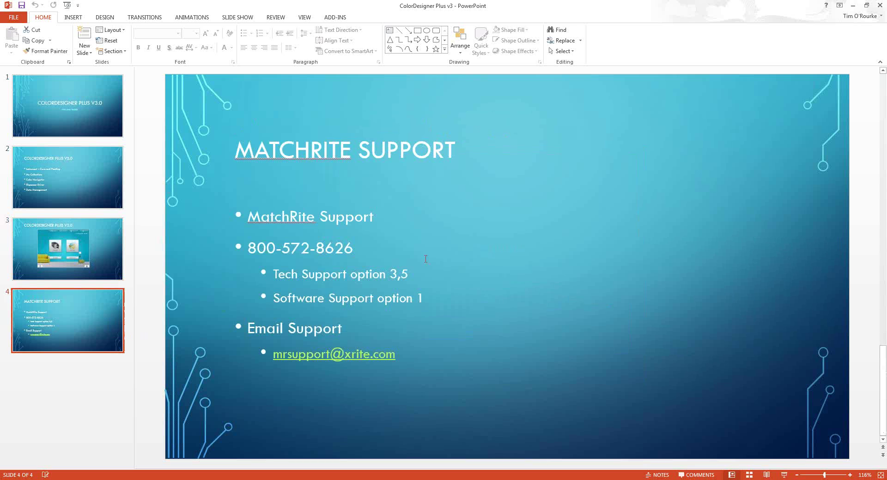